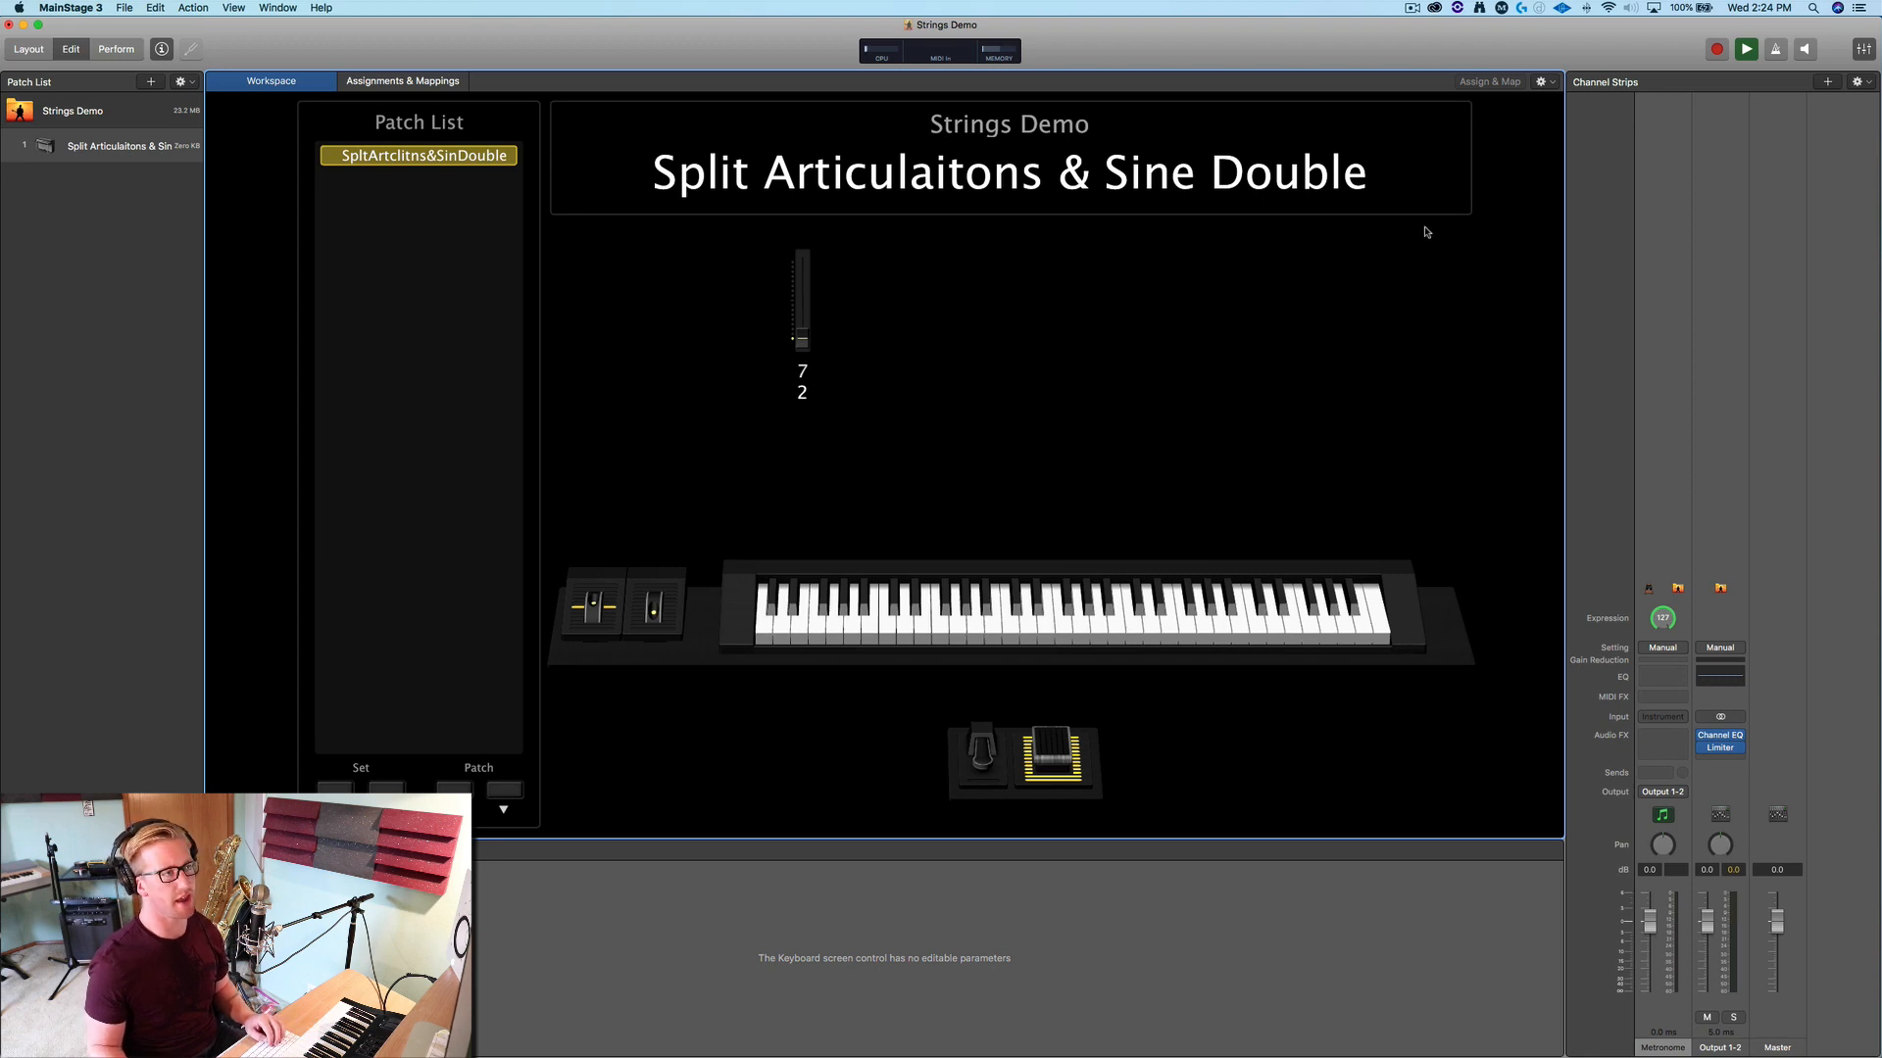
Create two software instrument channel strips on Output 1-2 and name them Strings Long and Sine Long
click(1828, 83)
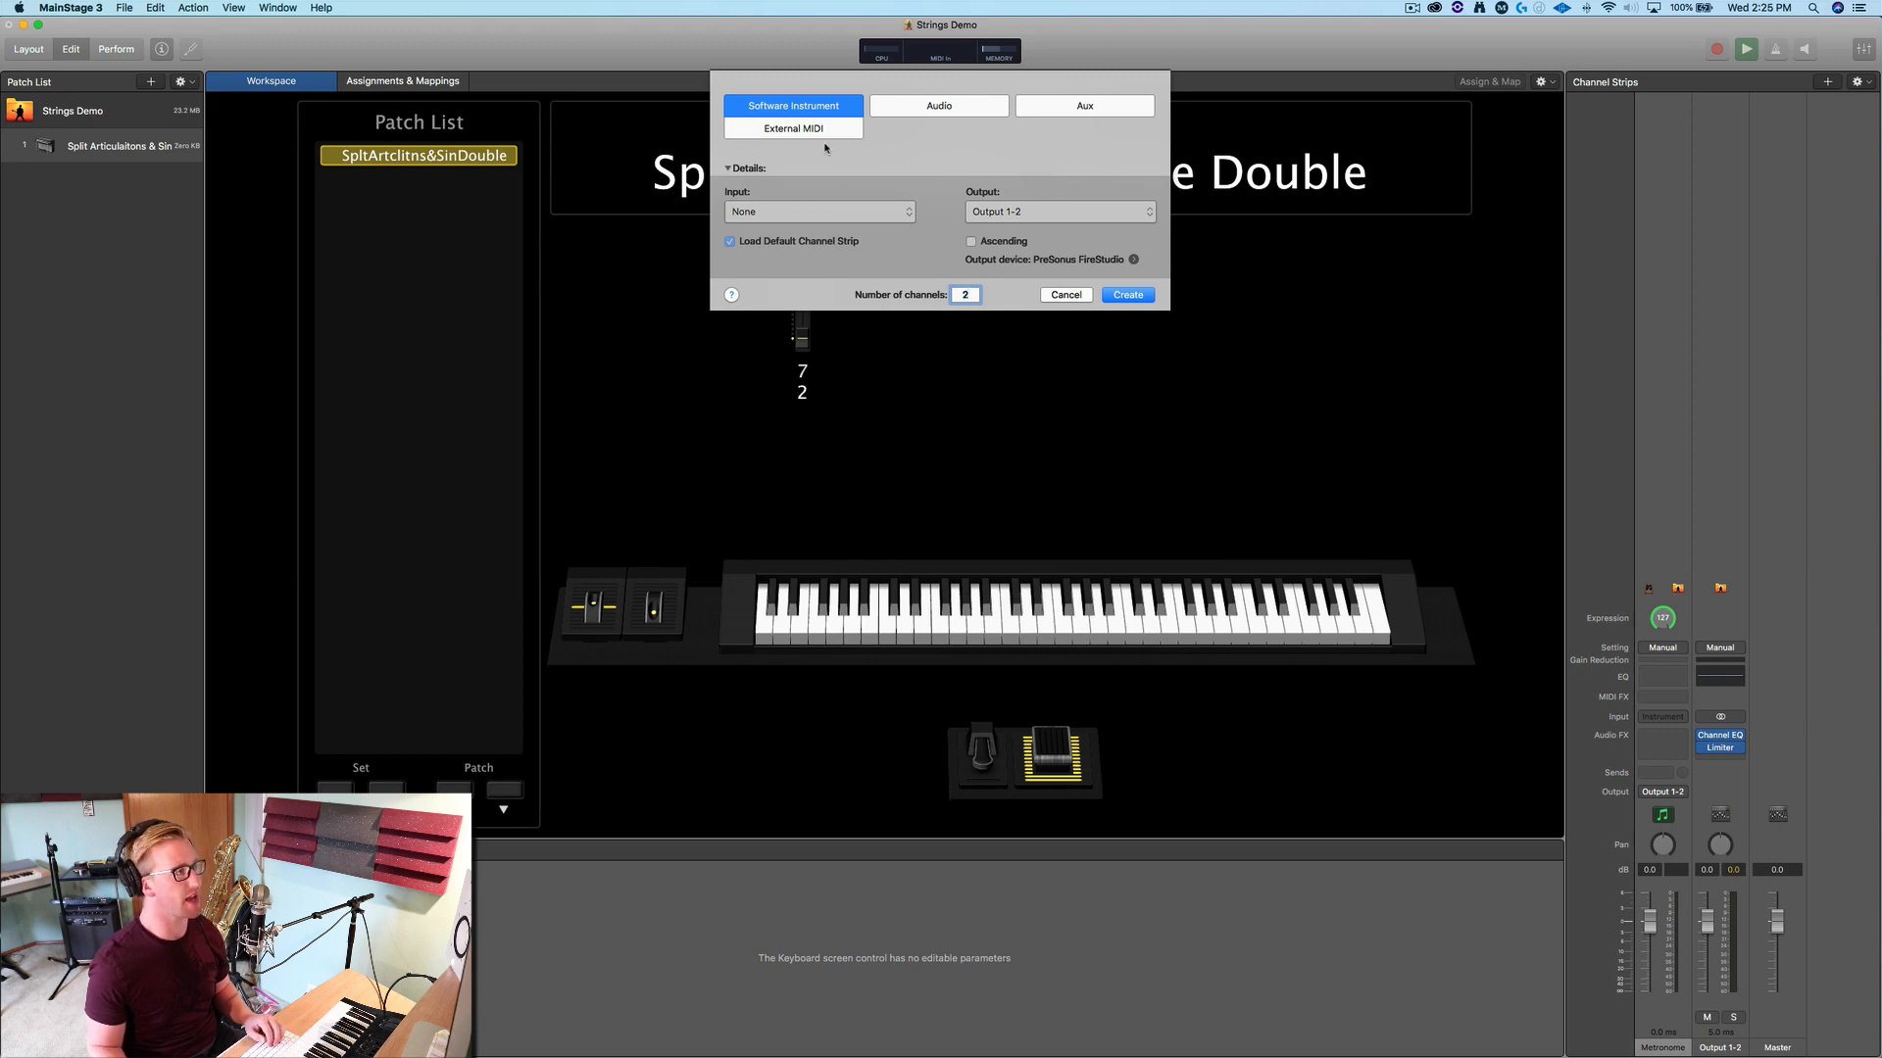
click(1125, 295)
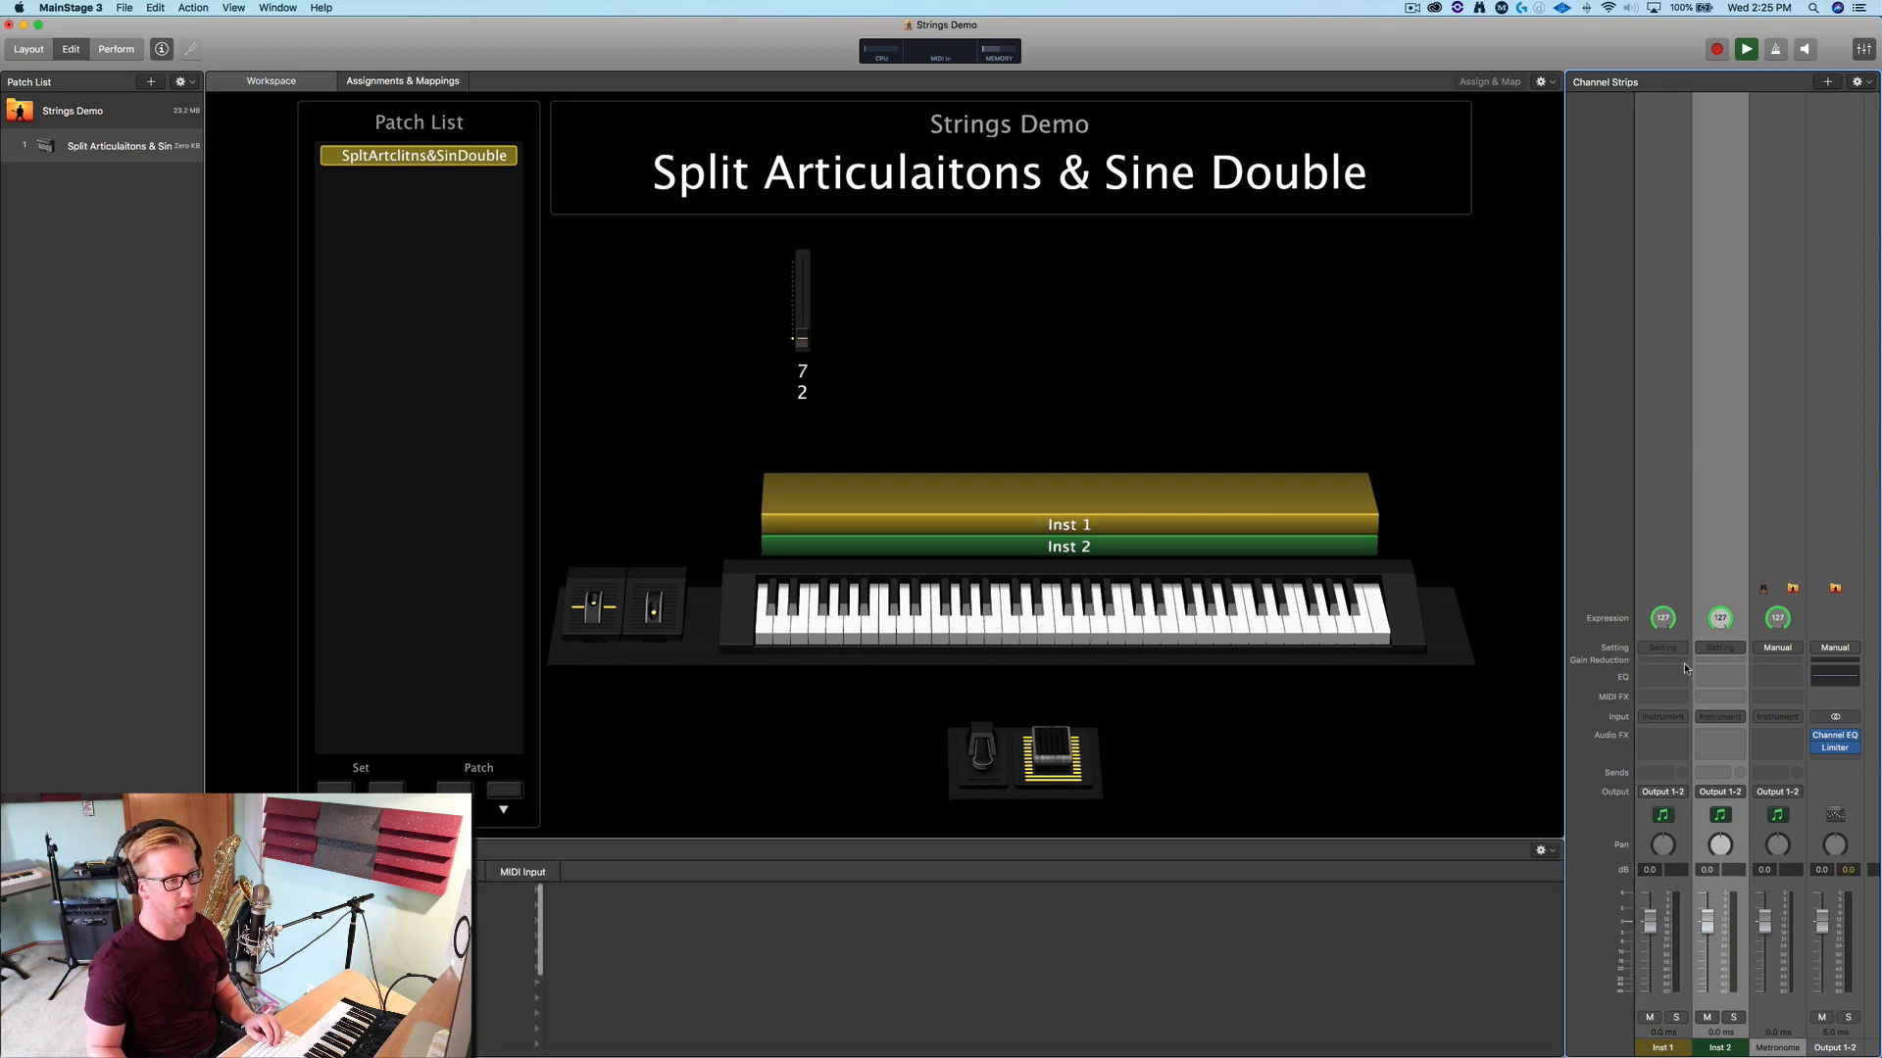
double_click(1671, 1049)
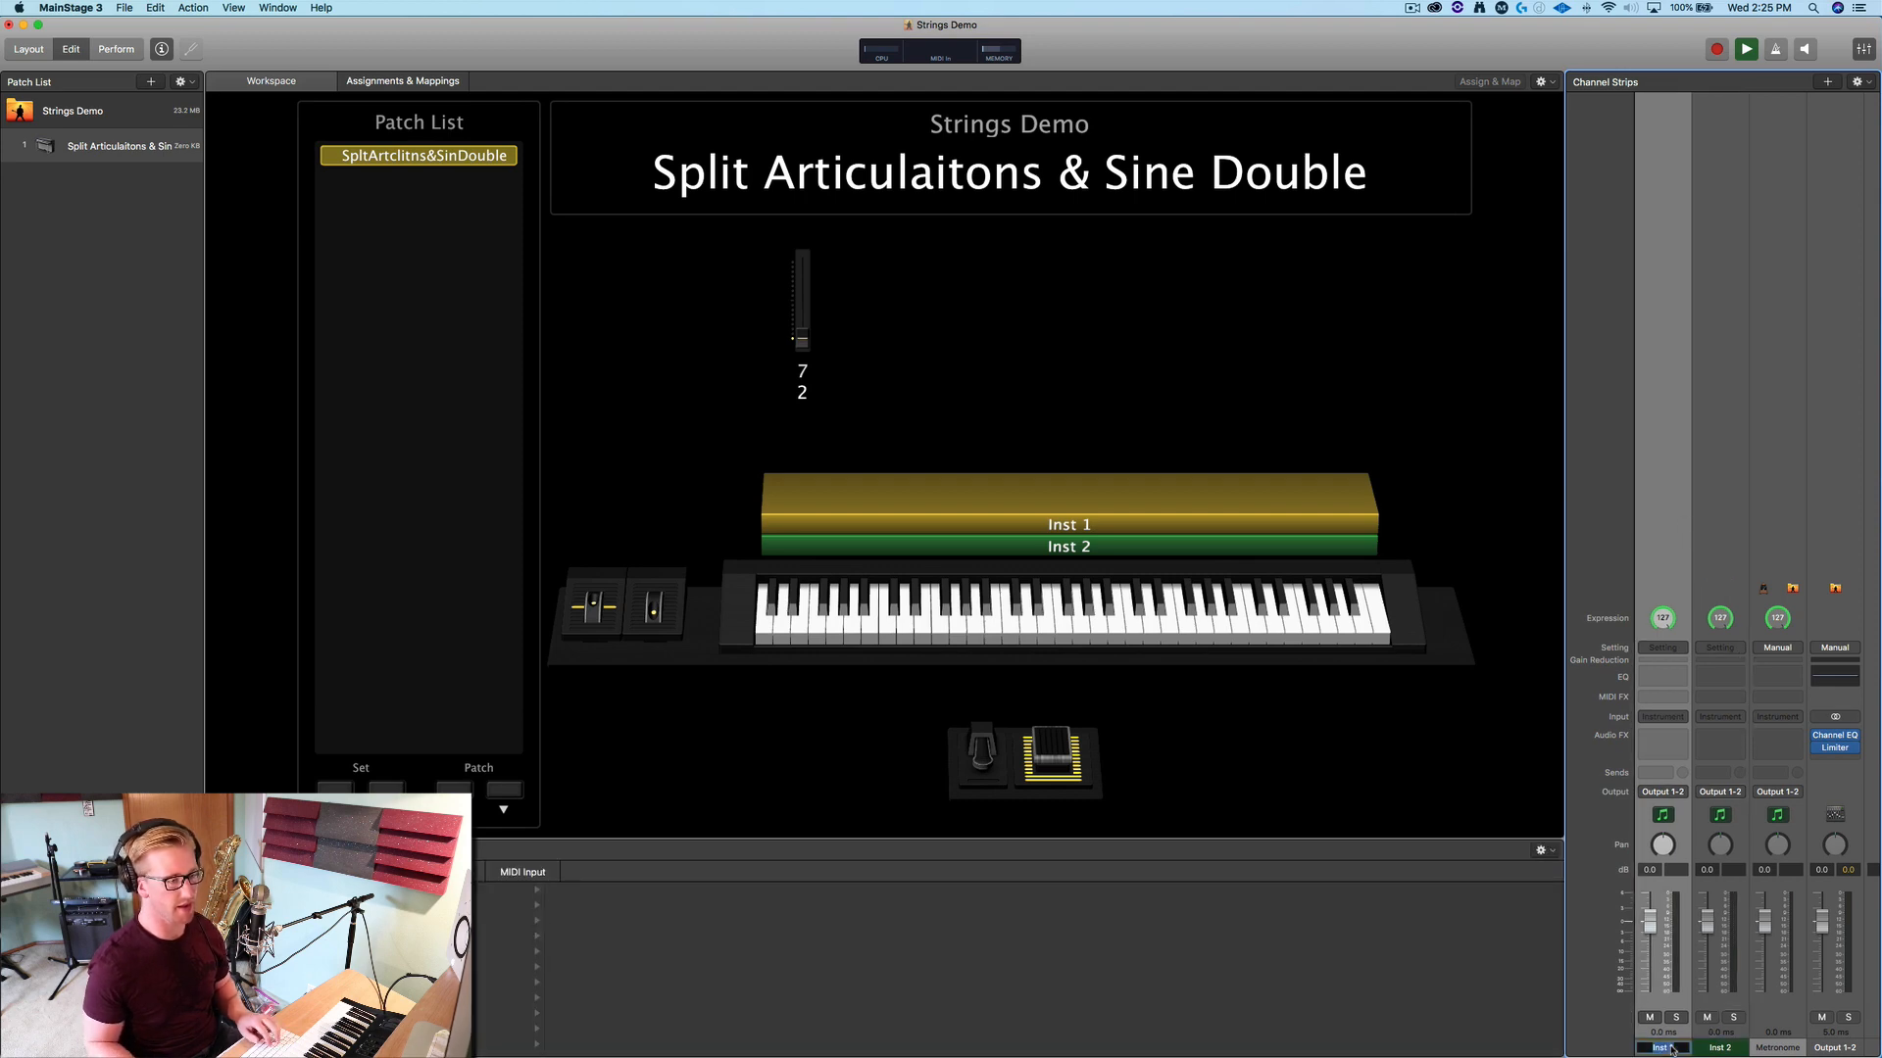
text(Strings Long)
key(Return)
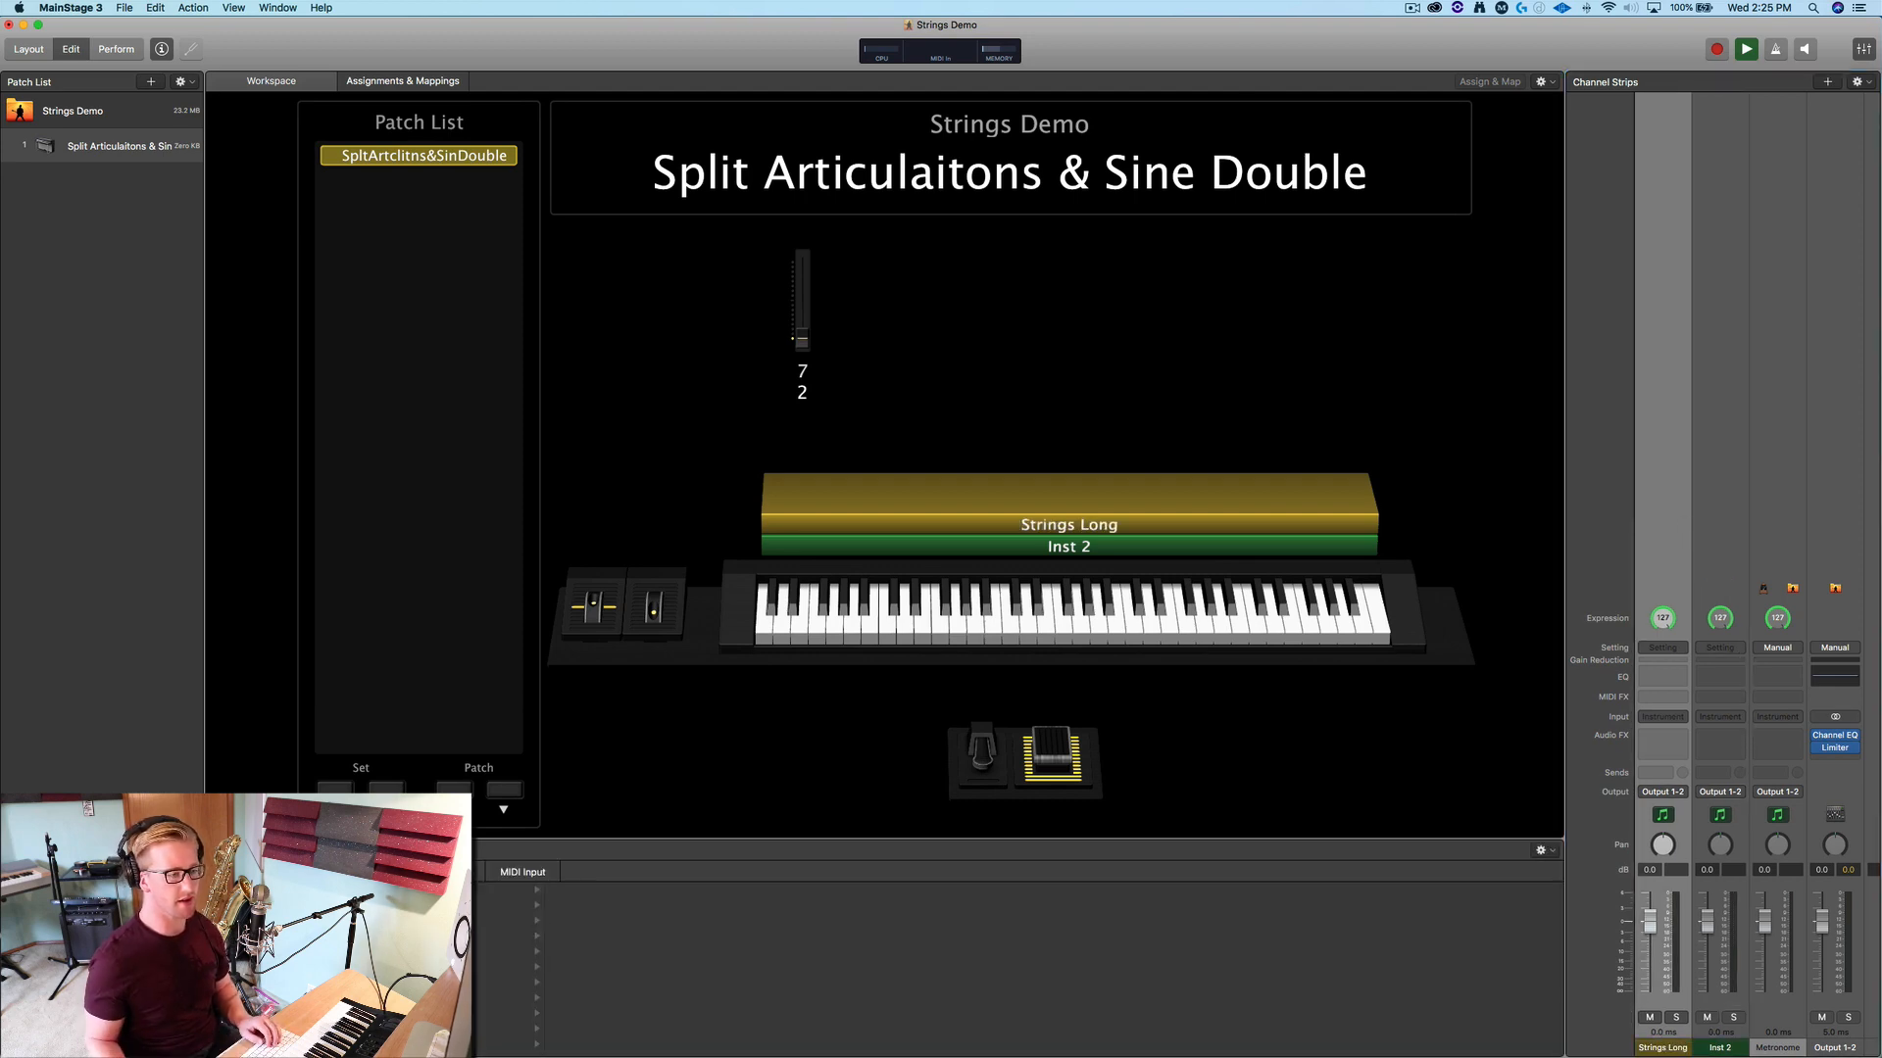
double_click(1723, 1049)
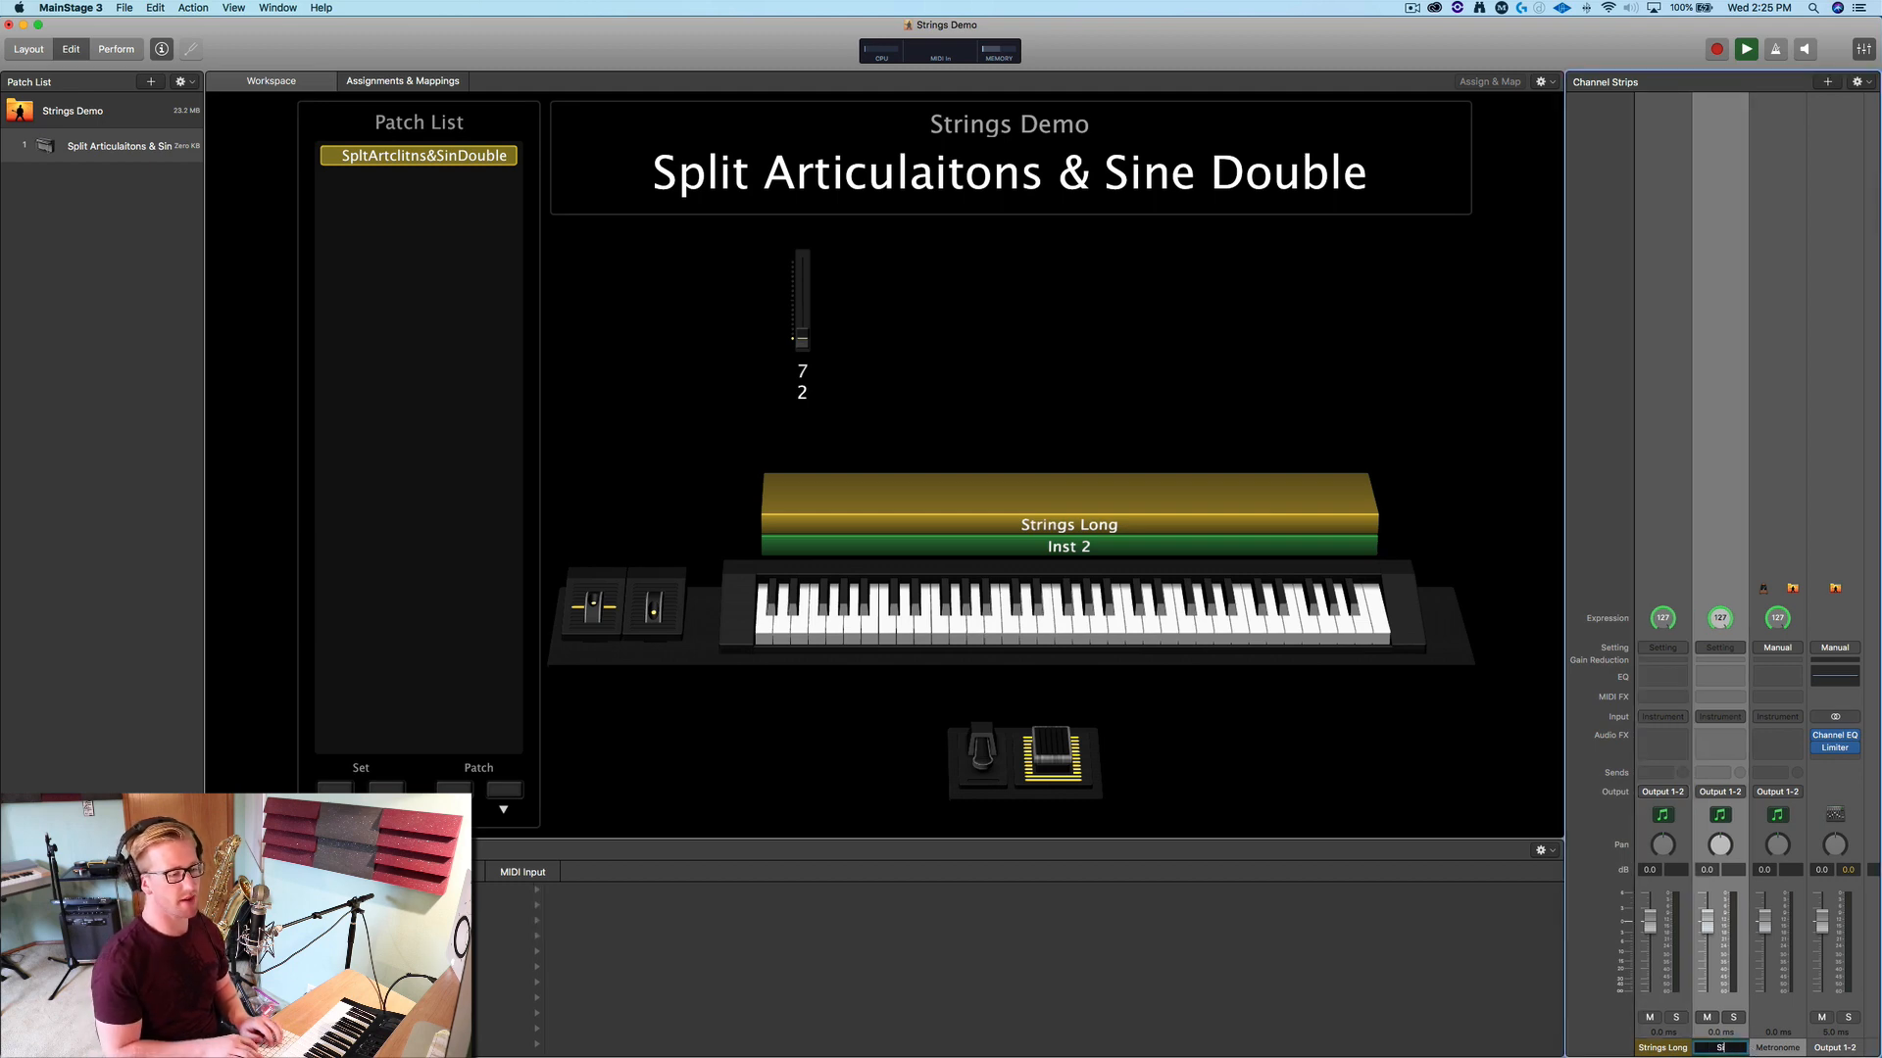
text(Sine Long)
key(Return)
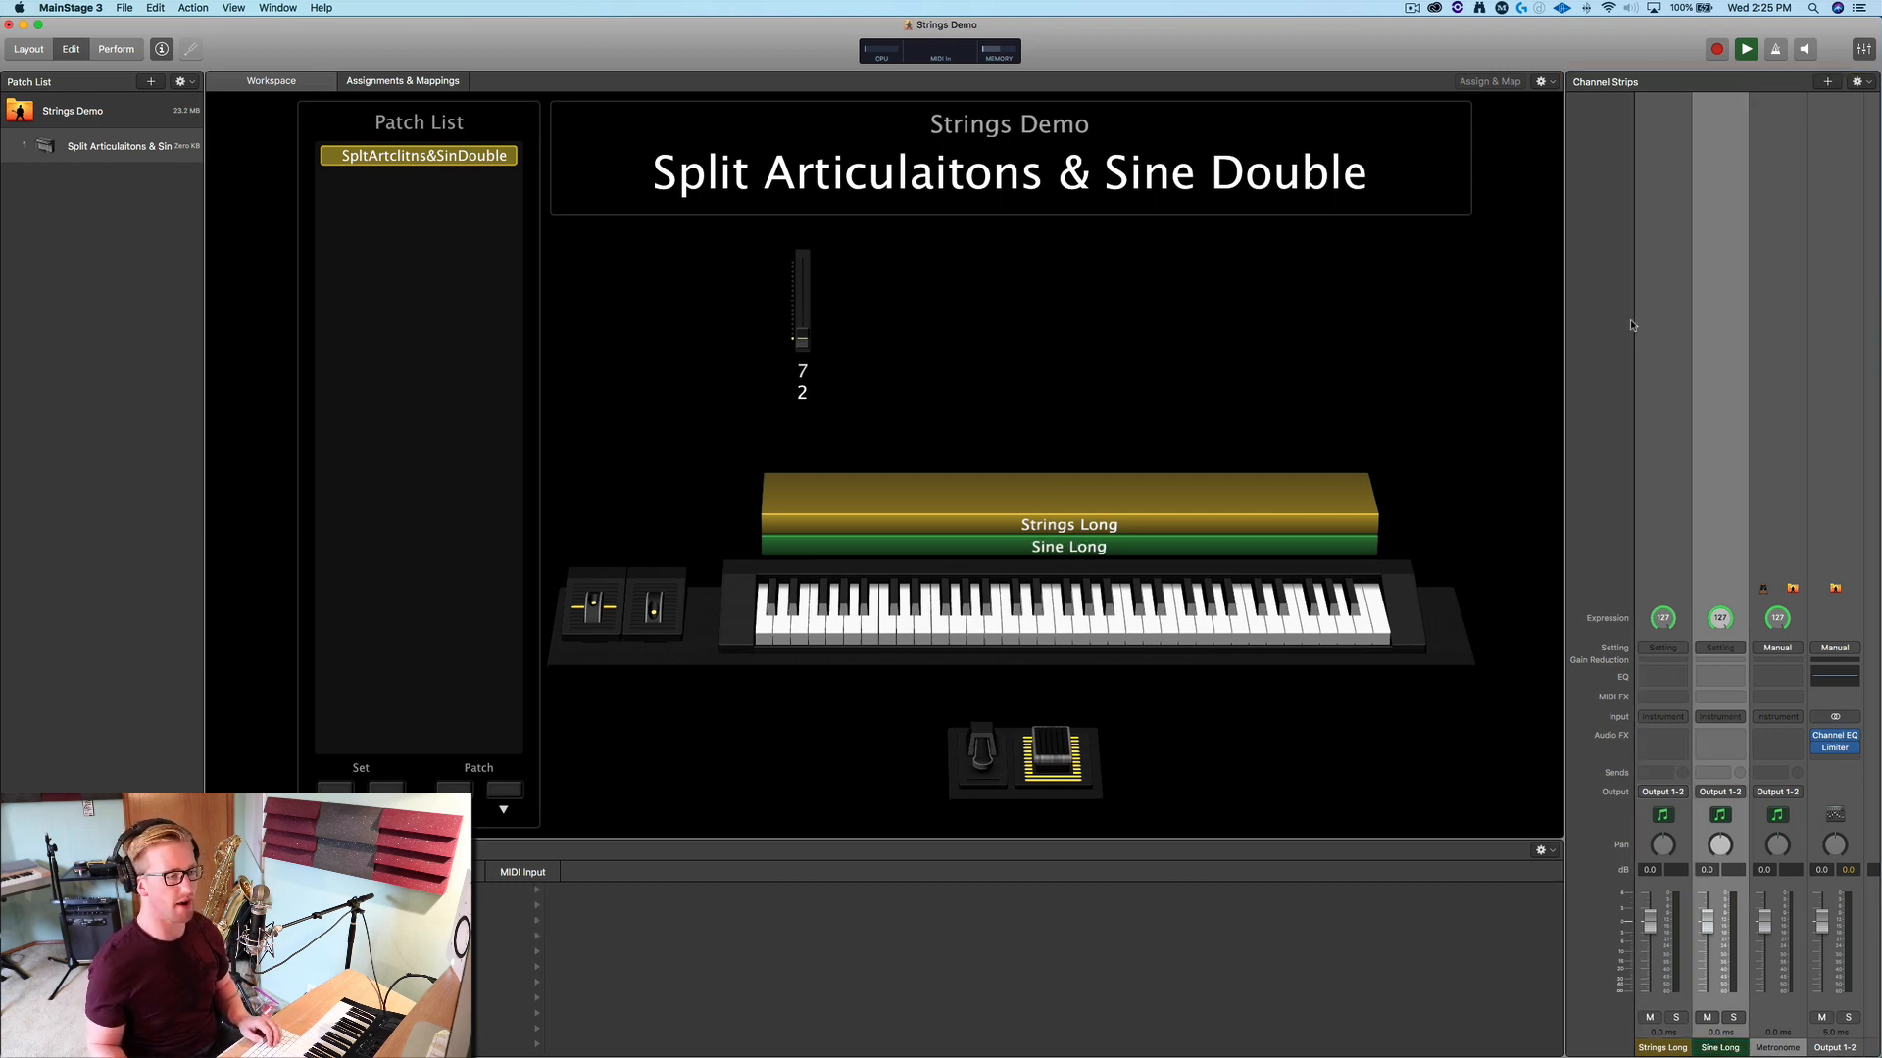
Load the EXS24 sampler in stereo as the instrument of the Strings Long channel strip
click(1661, 236)
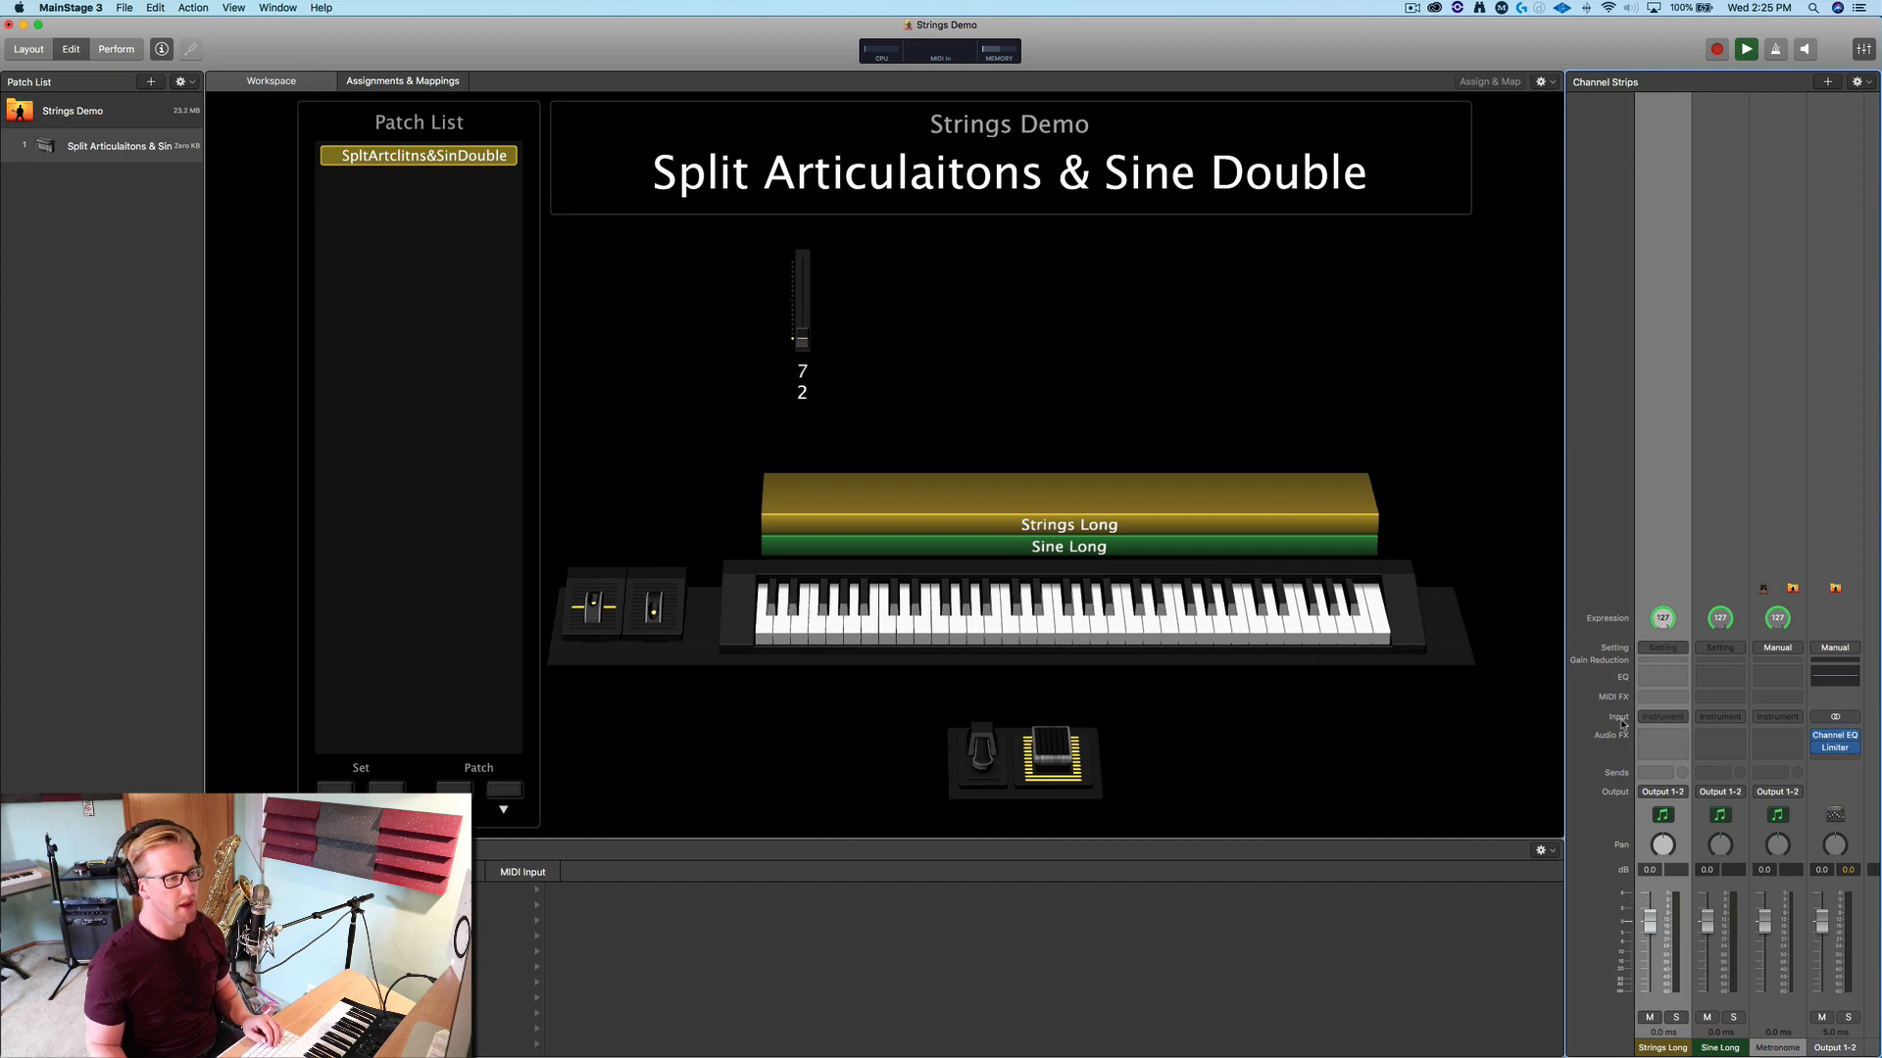
click(1663, 721)
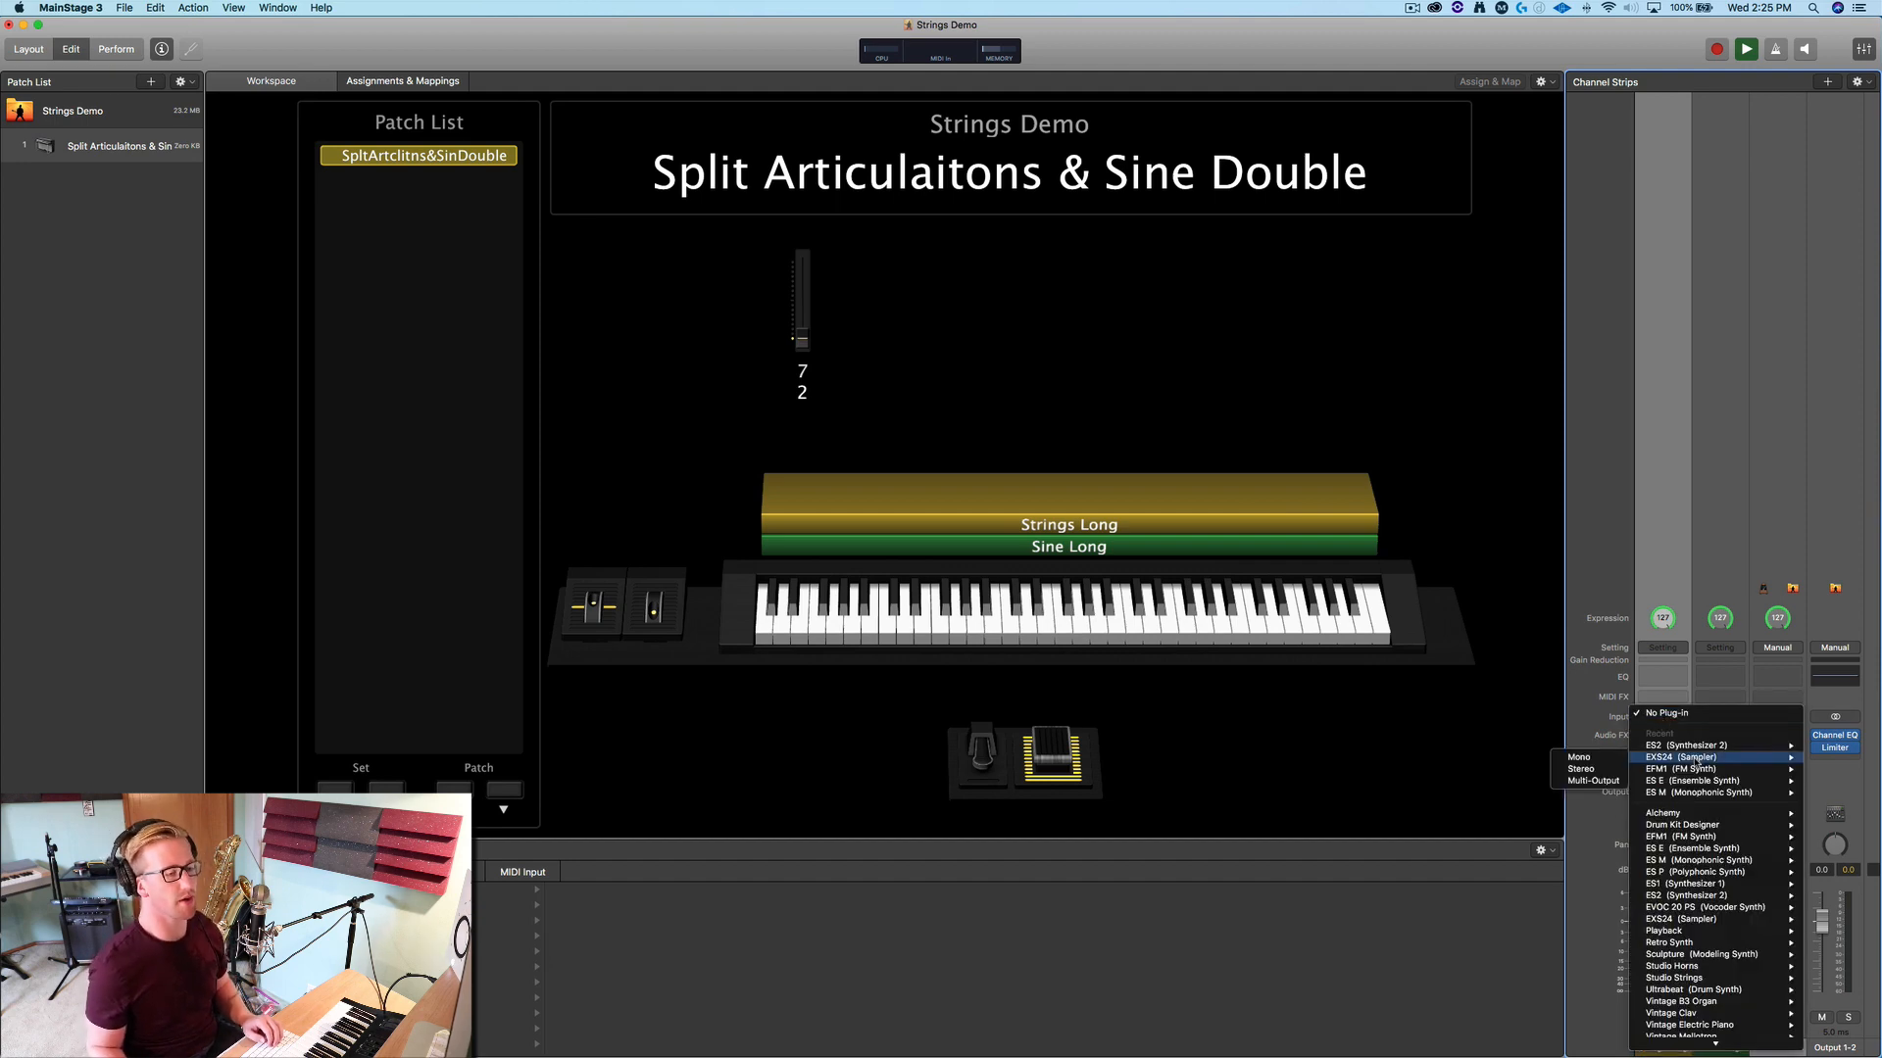
mouse_move(1706, 931)
mouse_move(1760, 920)
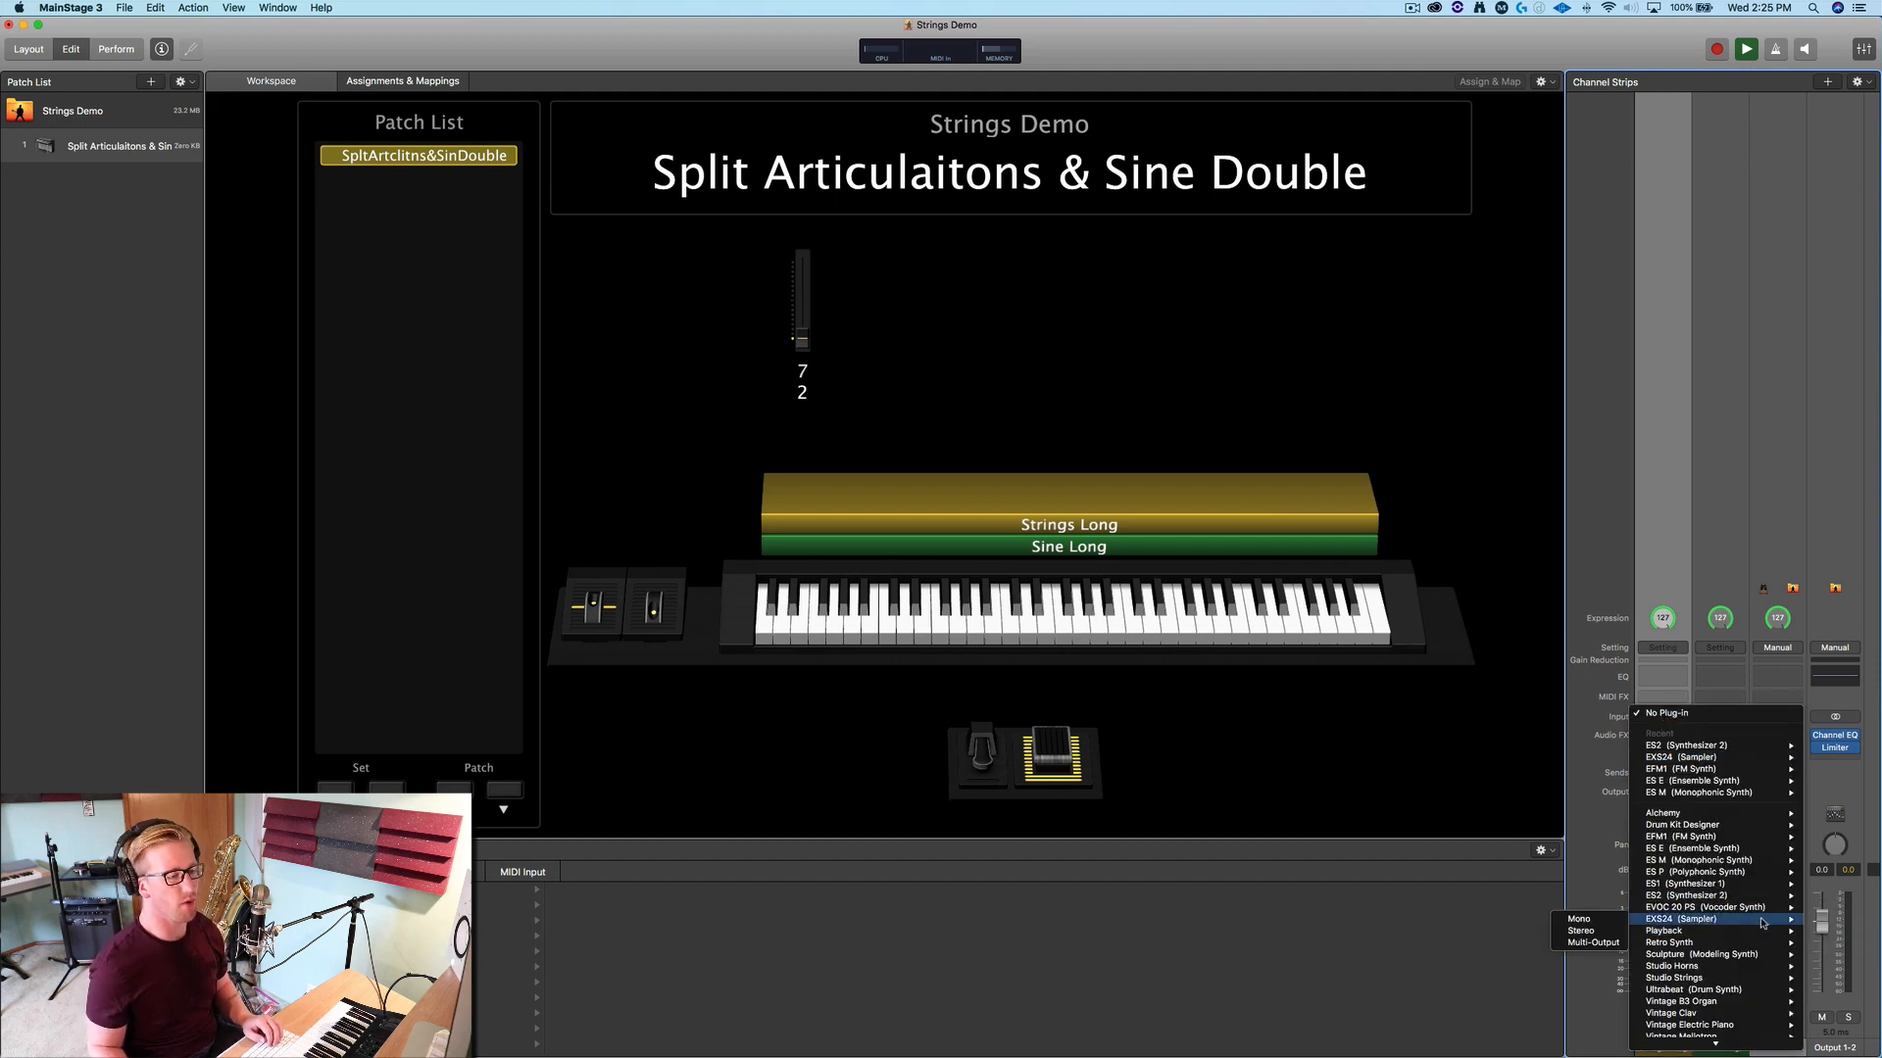
click(1586, 931)
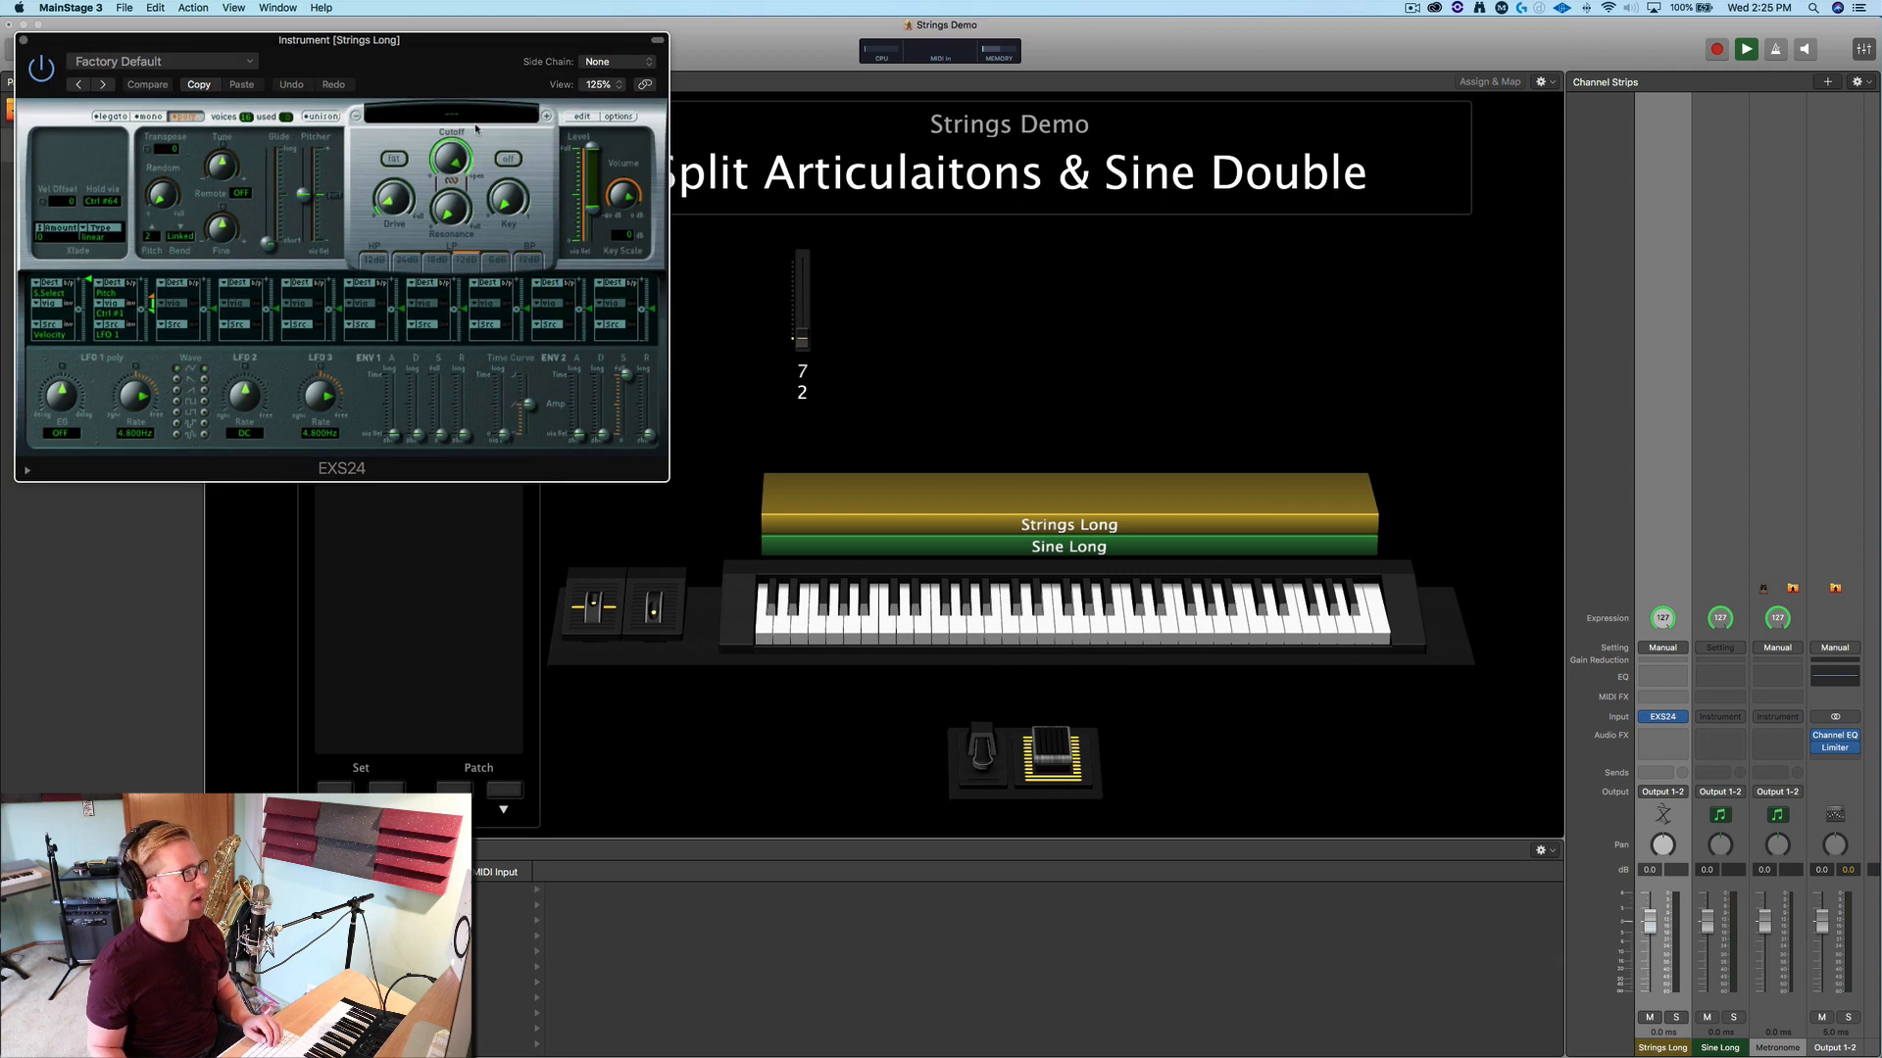
Load the factory orchestral strings instrument Cellos into the EXS24 and close its plug-in window
click(474, 116)
mouse_move(453, 282)
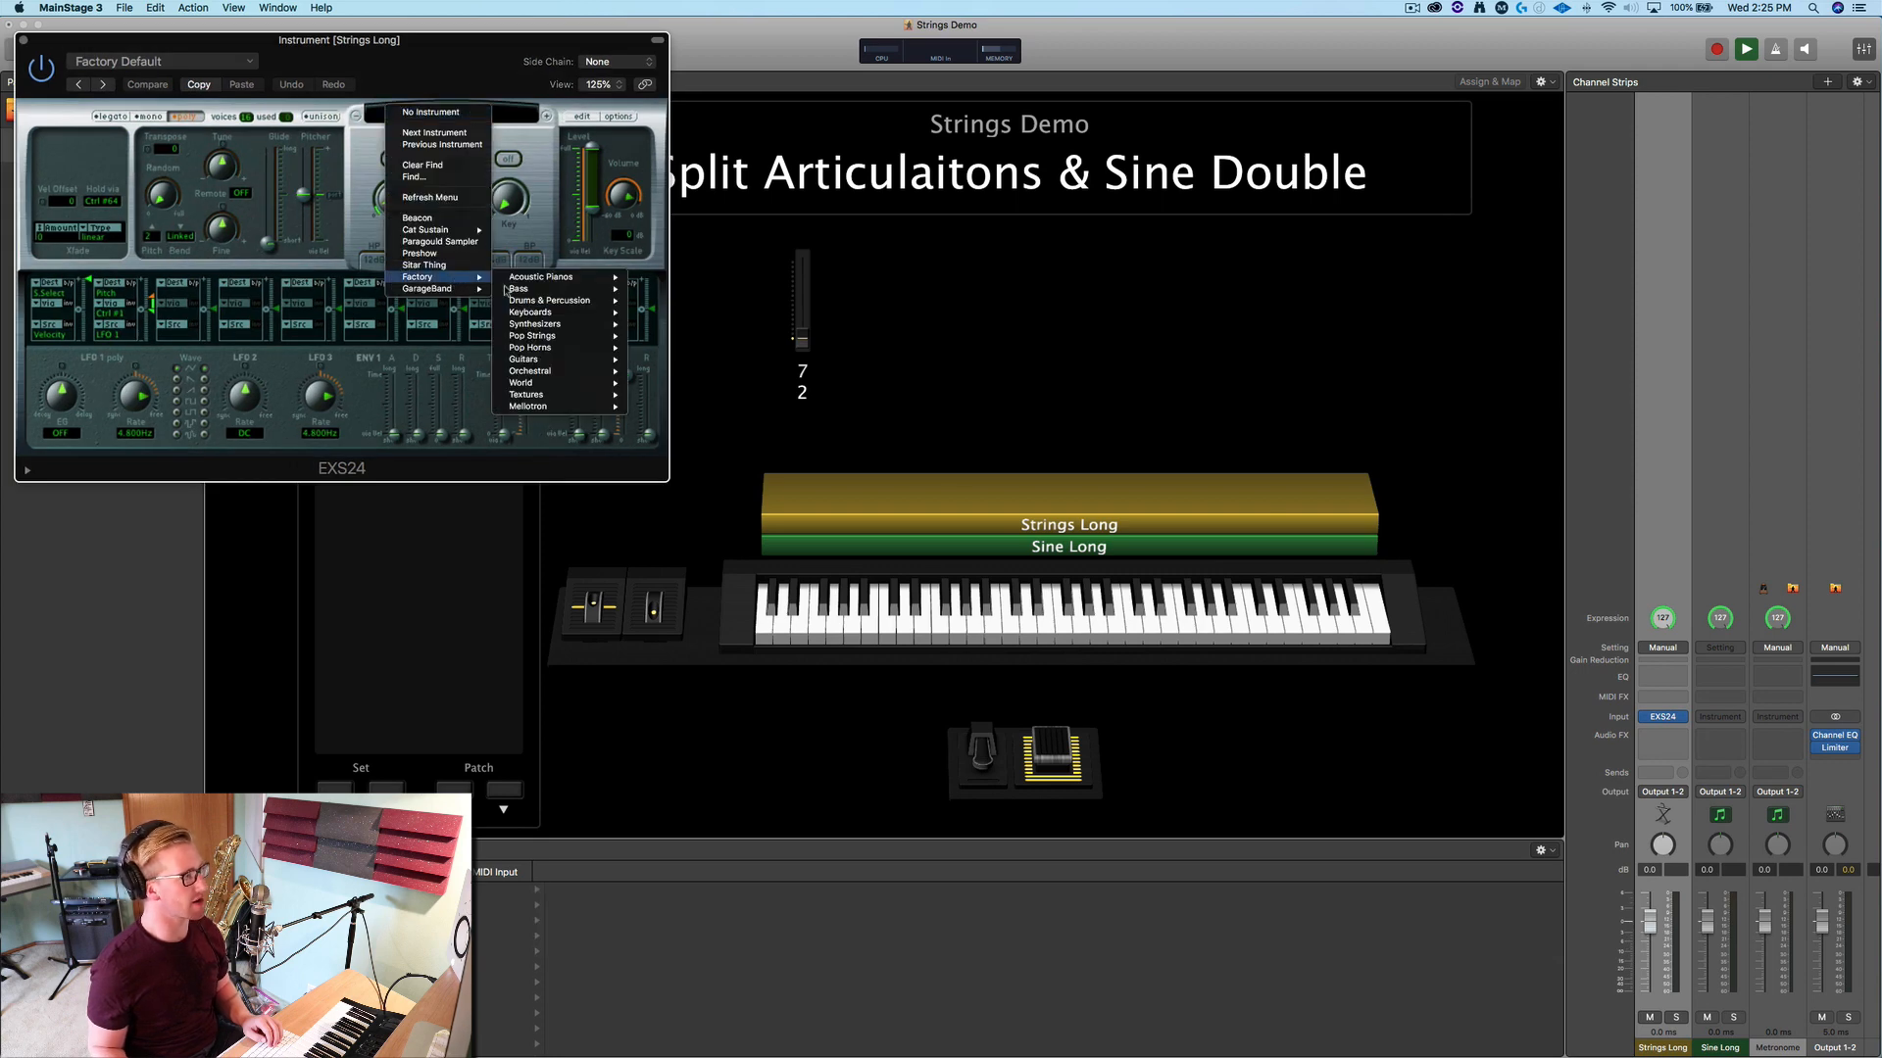
mouse_move(568, 373)
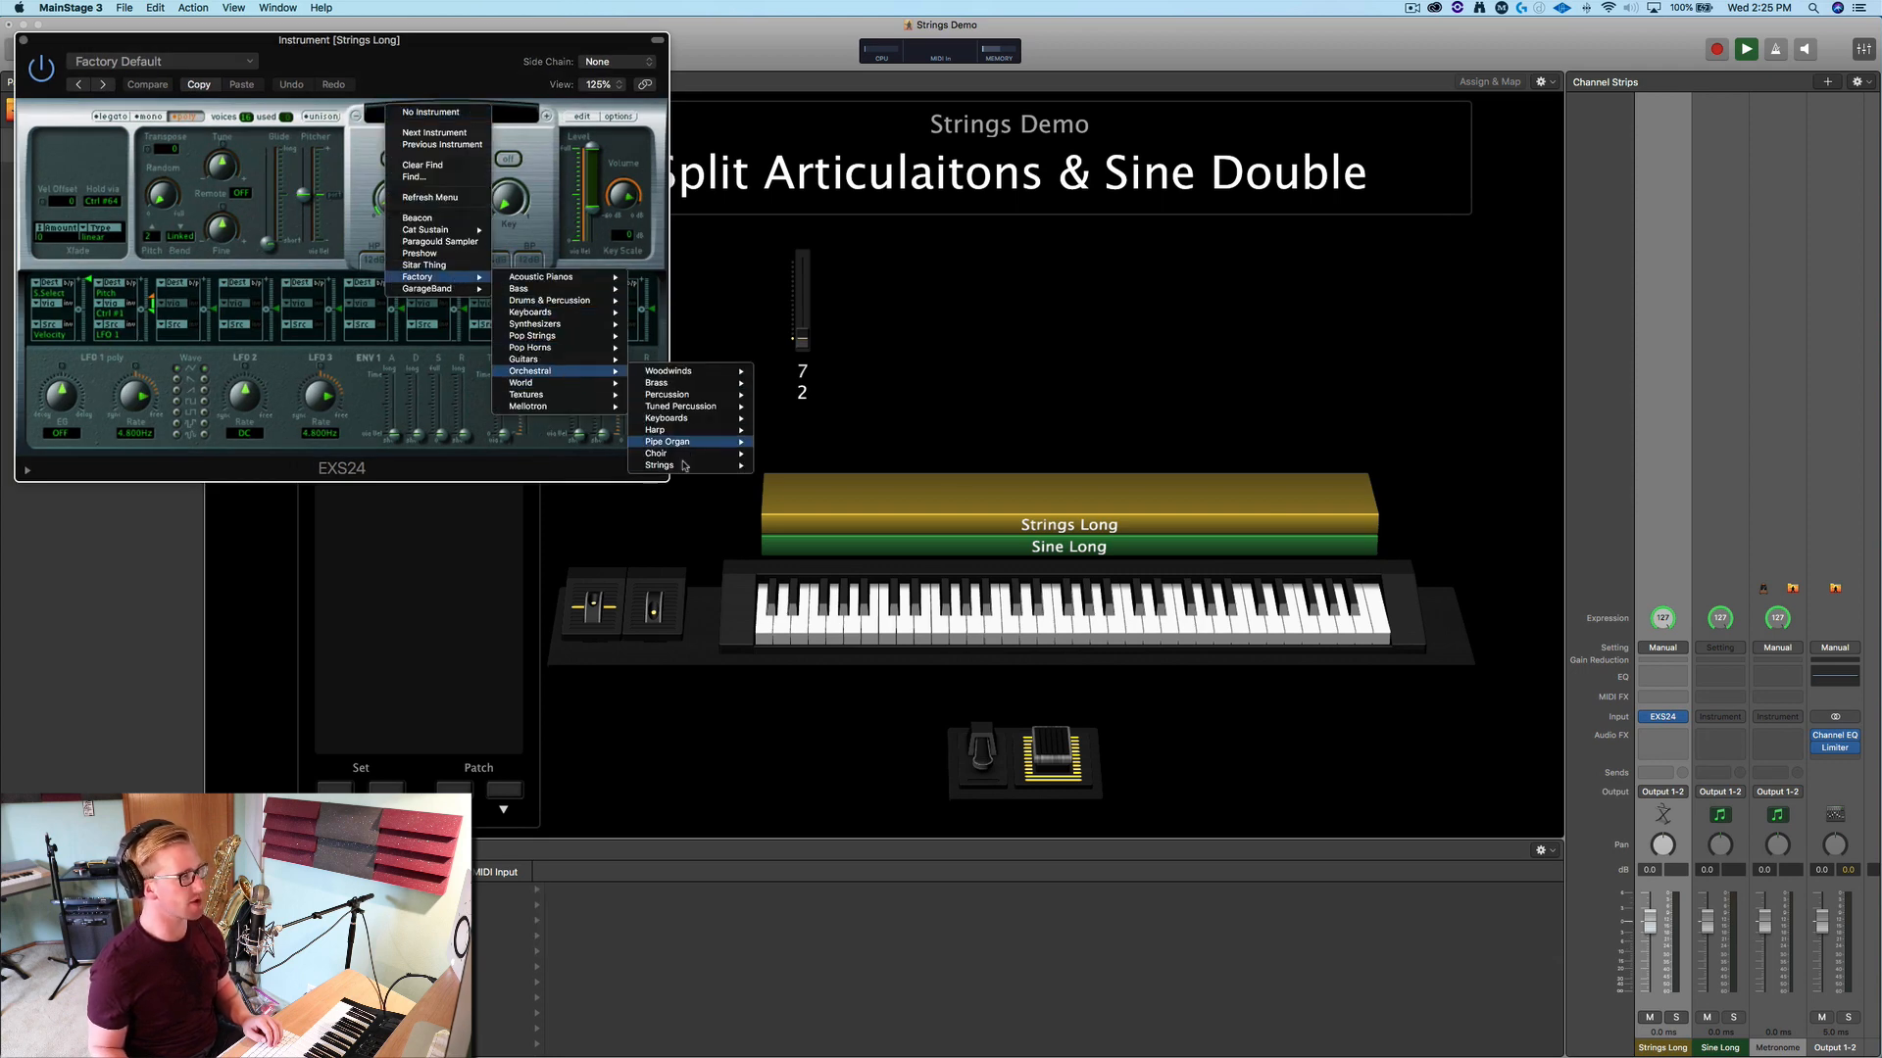
mouse_move(685, 466)
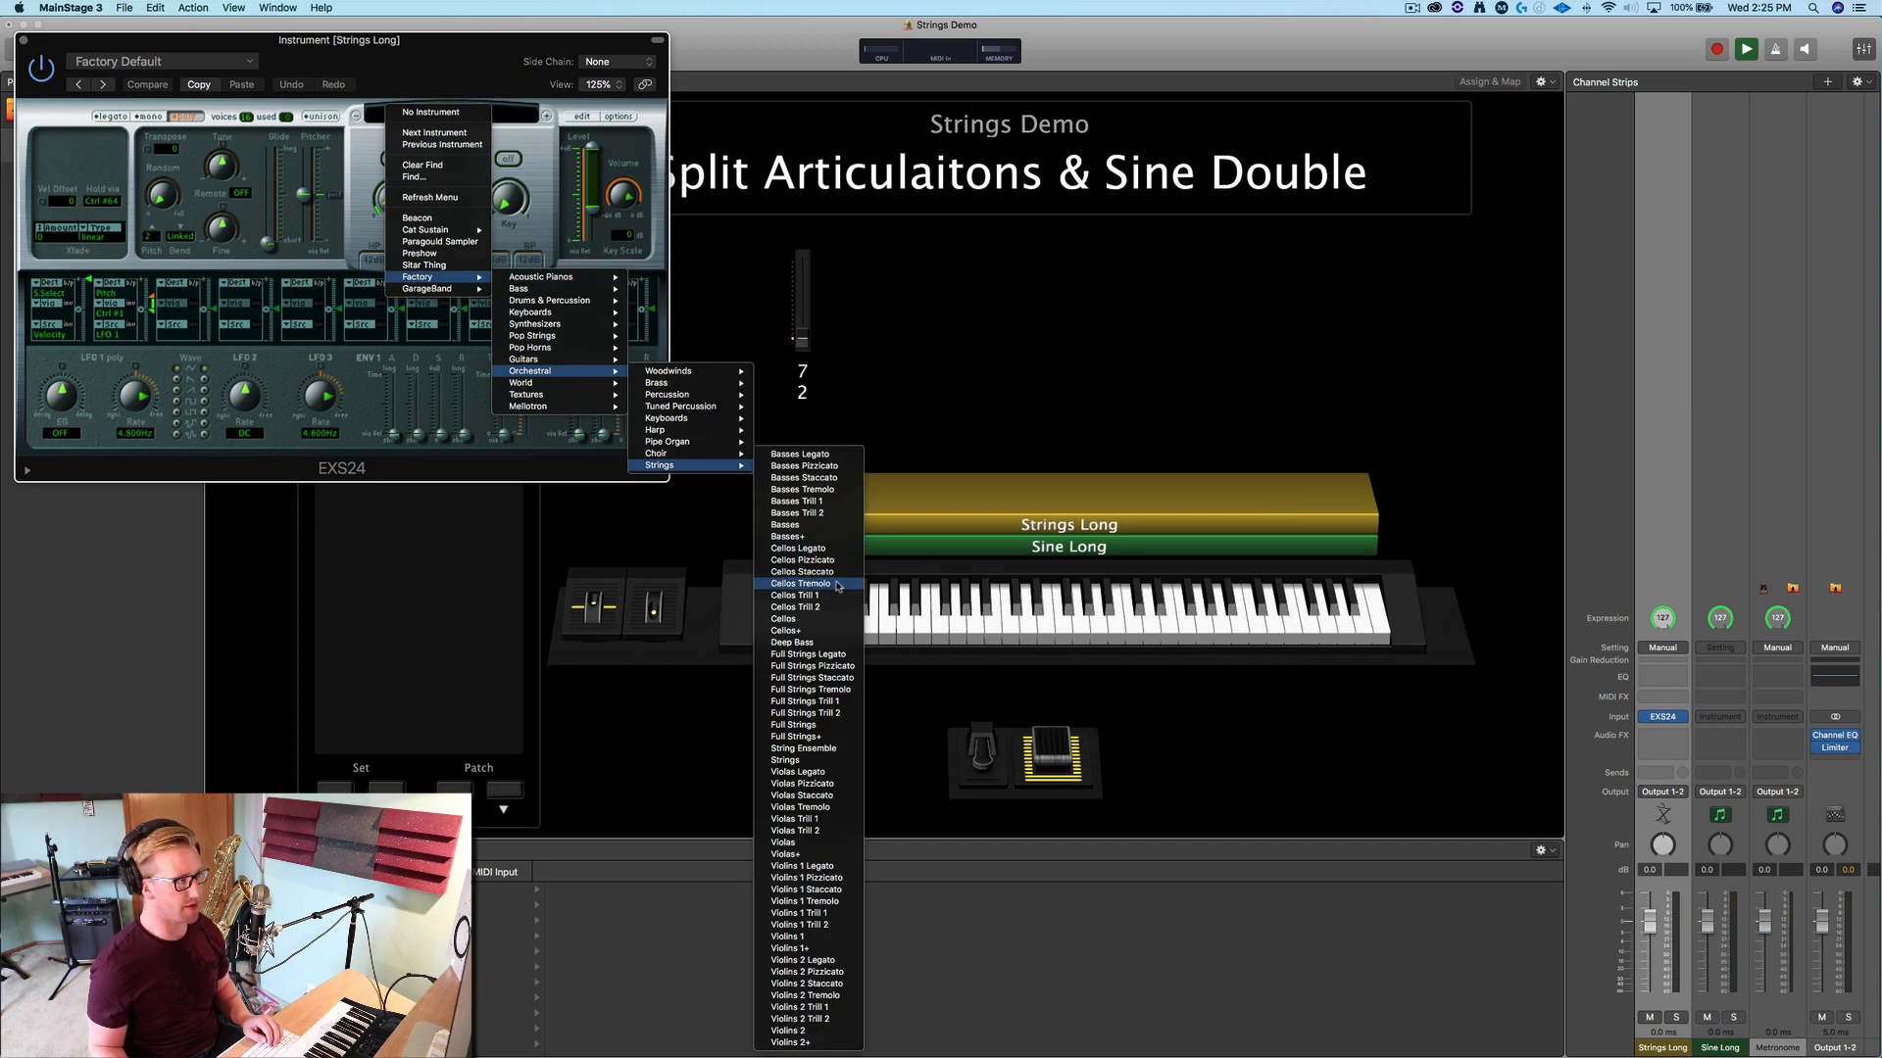
click(826, 613)
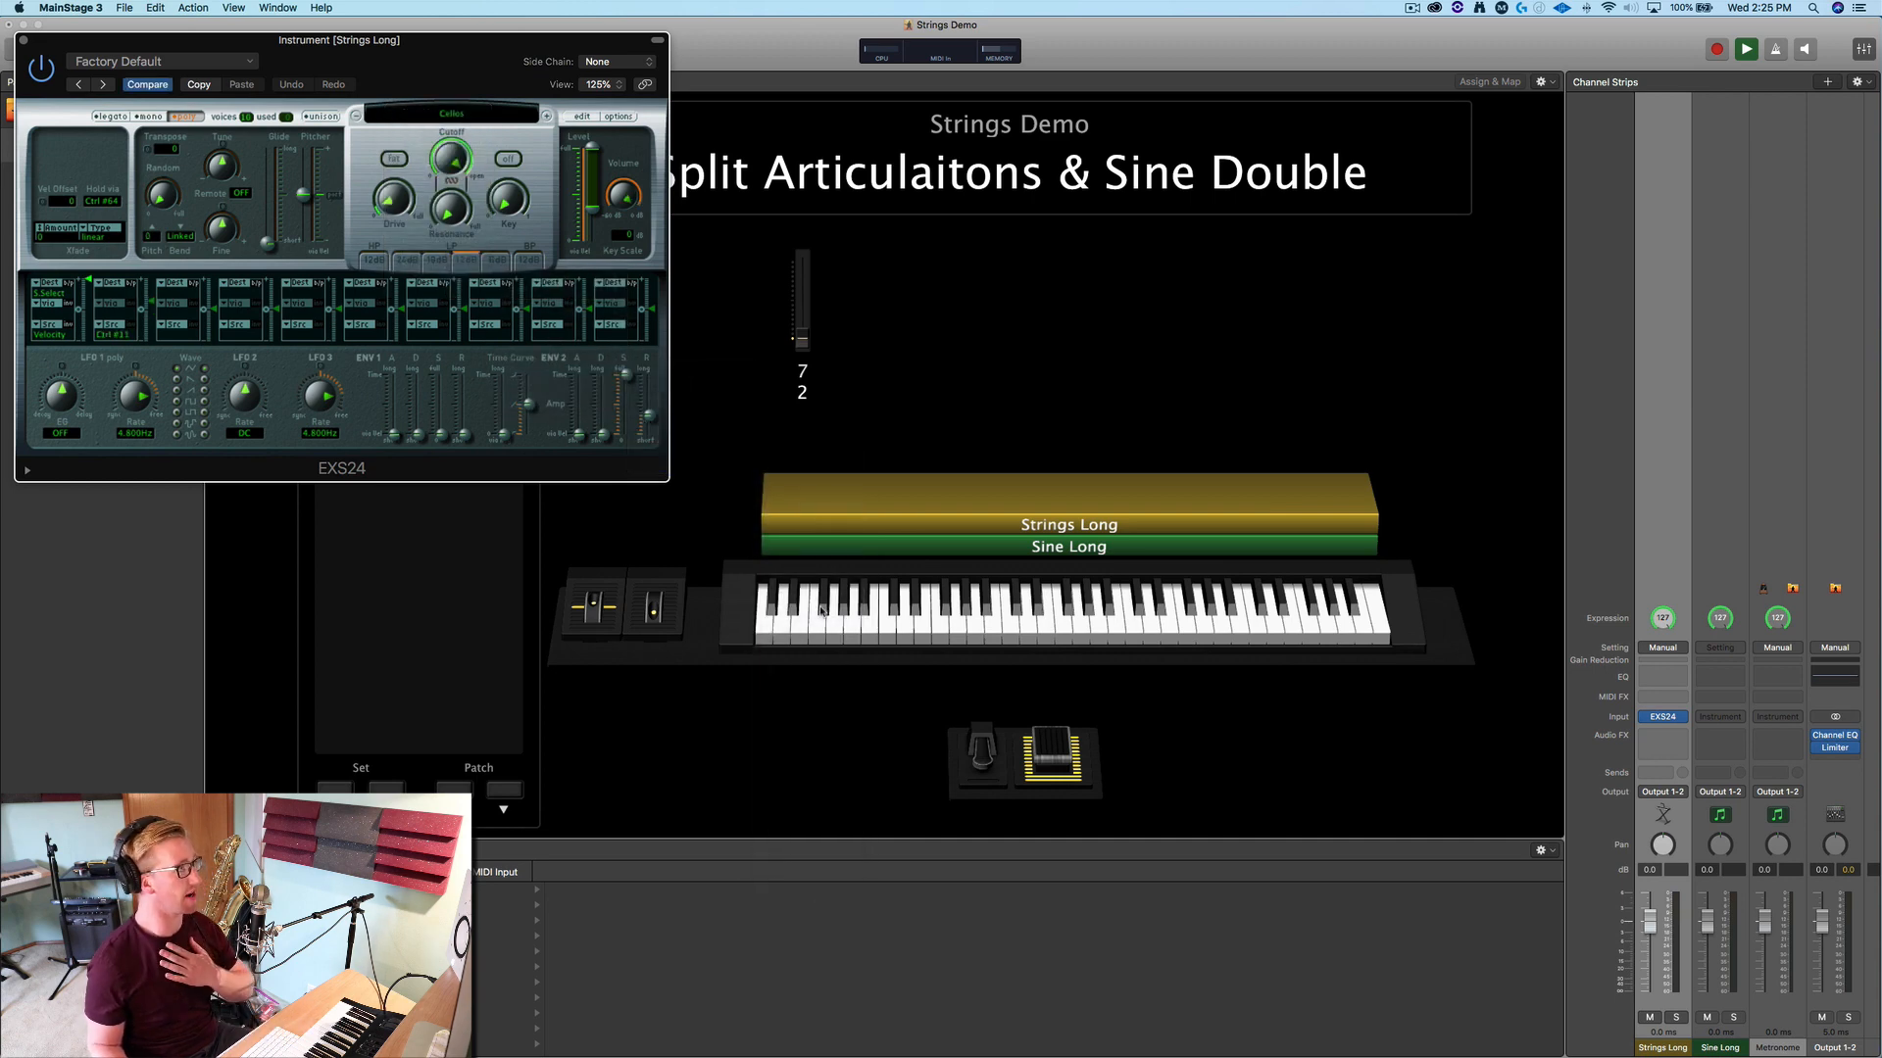
click(21, 40)
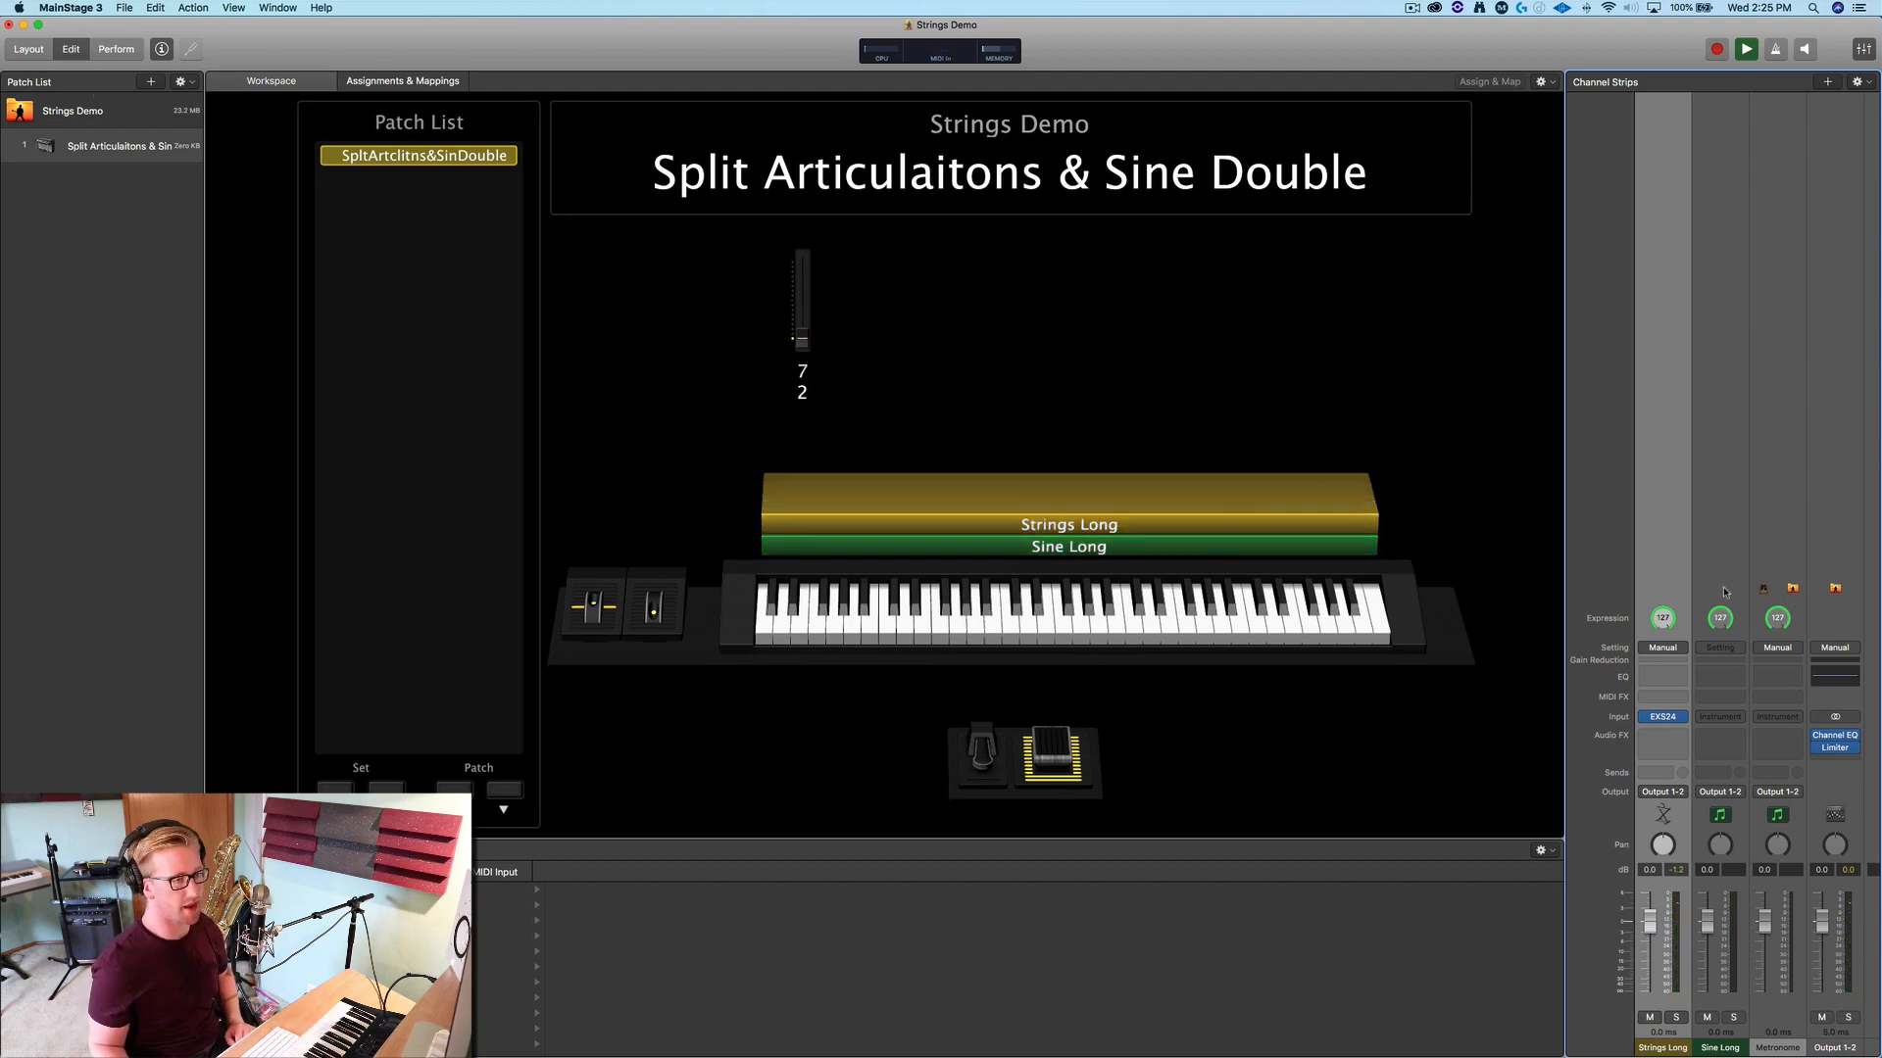
Load the ES2 synthesizer in stereo as the instrument of the Sine Long channel strip
click(1726, 658)
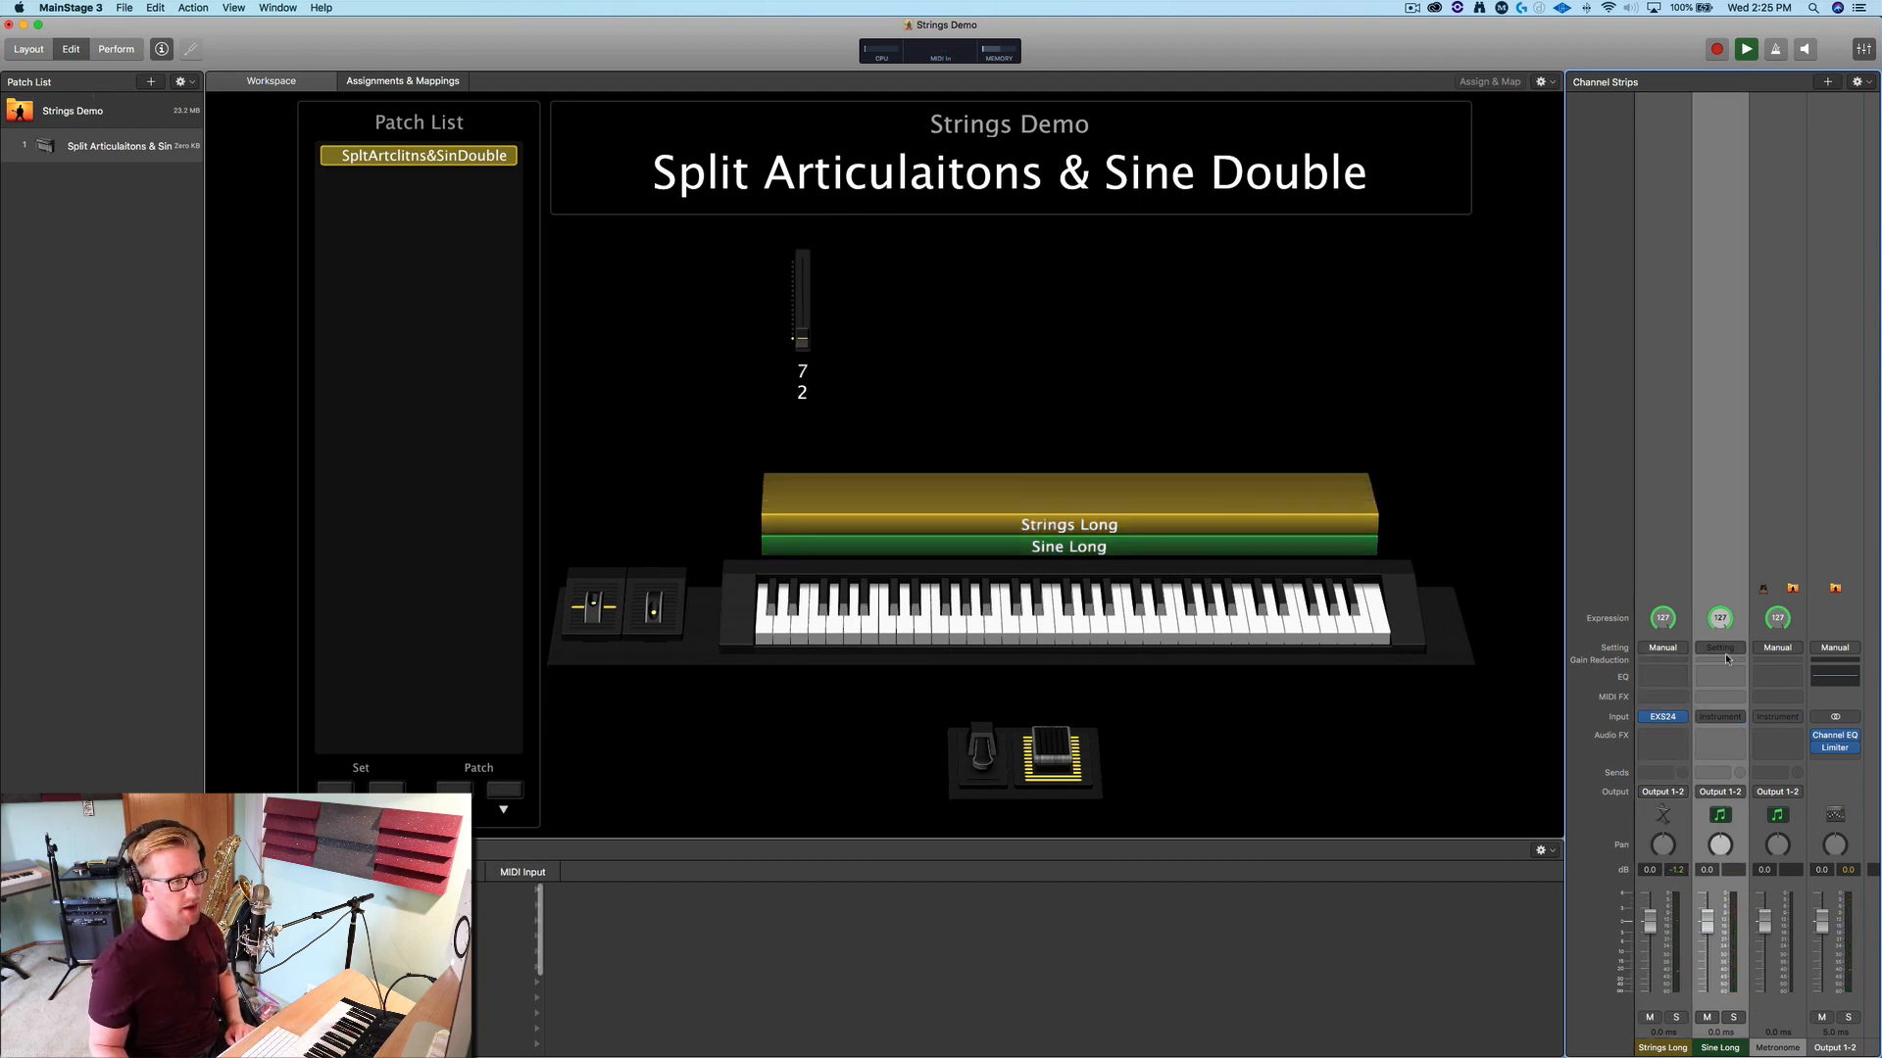
click(1734, 720)
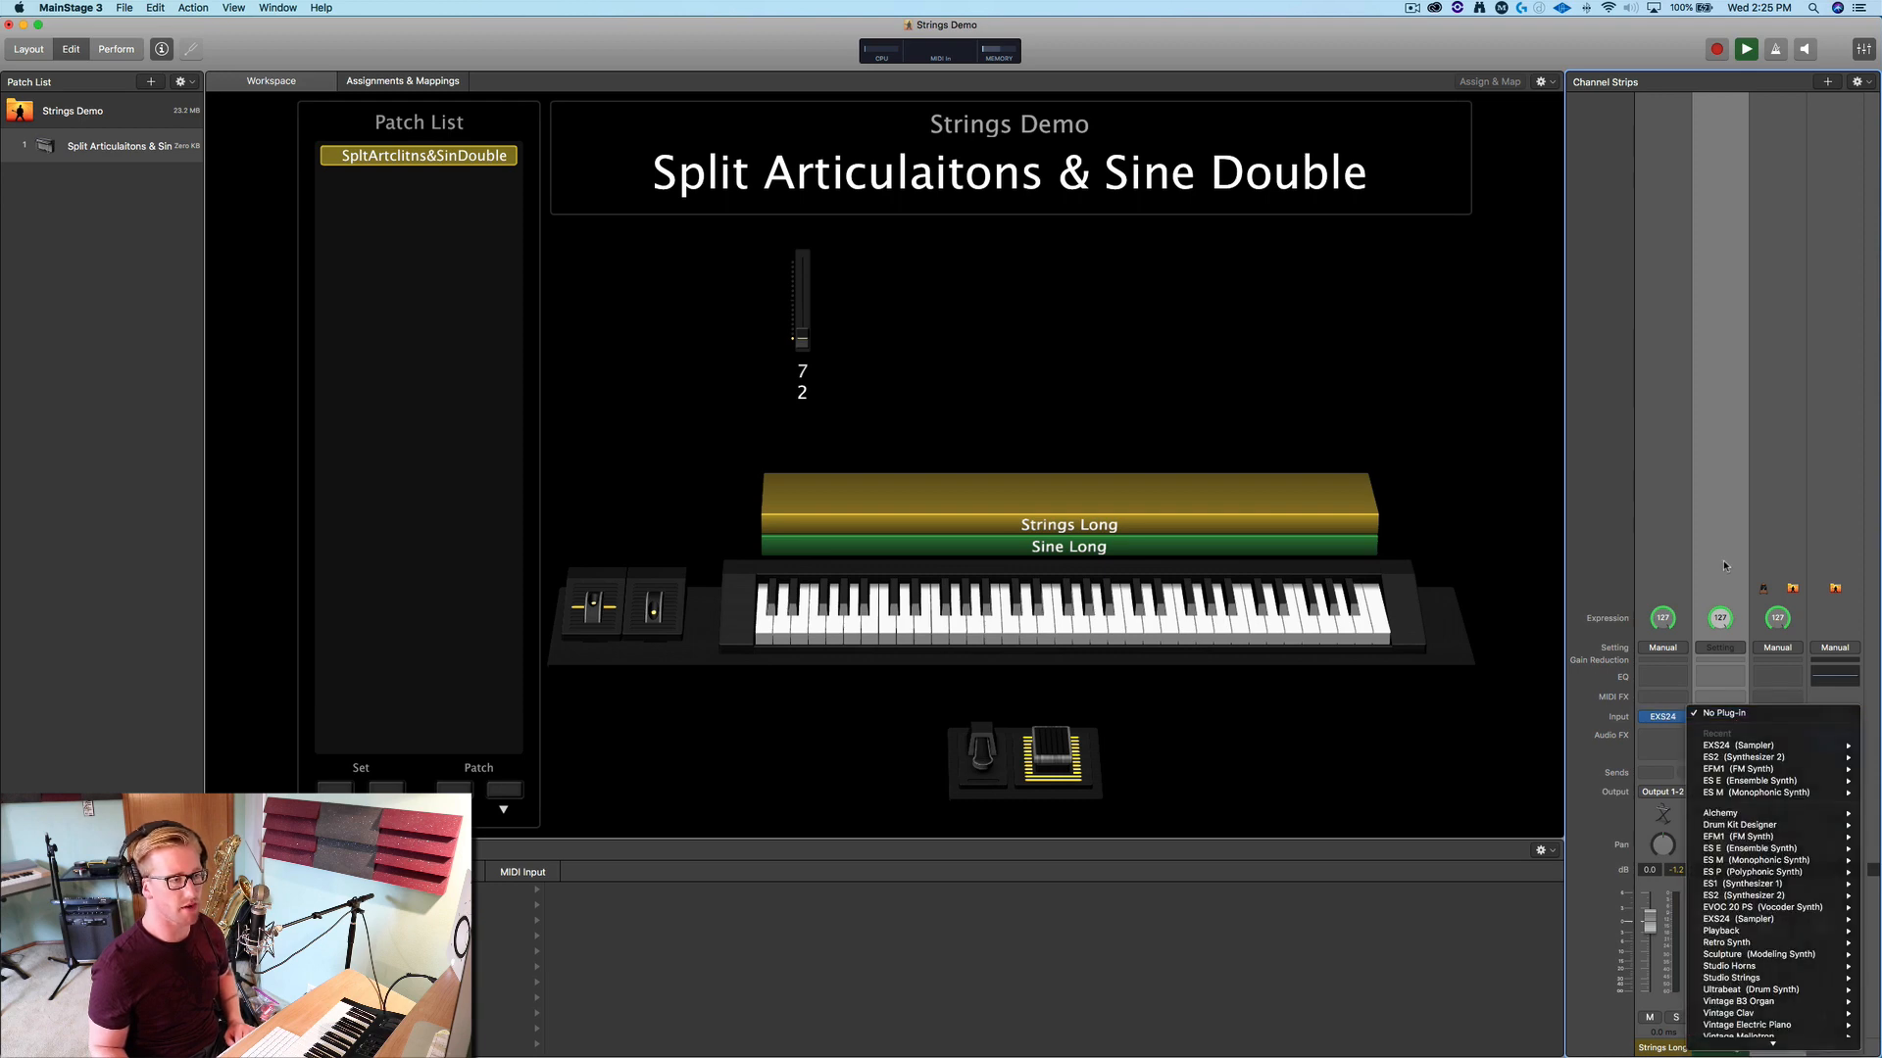
click(1727, 721)
click(1729, 721)
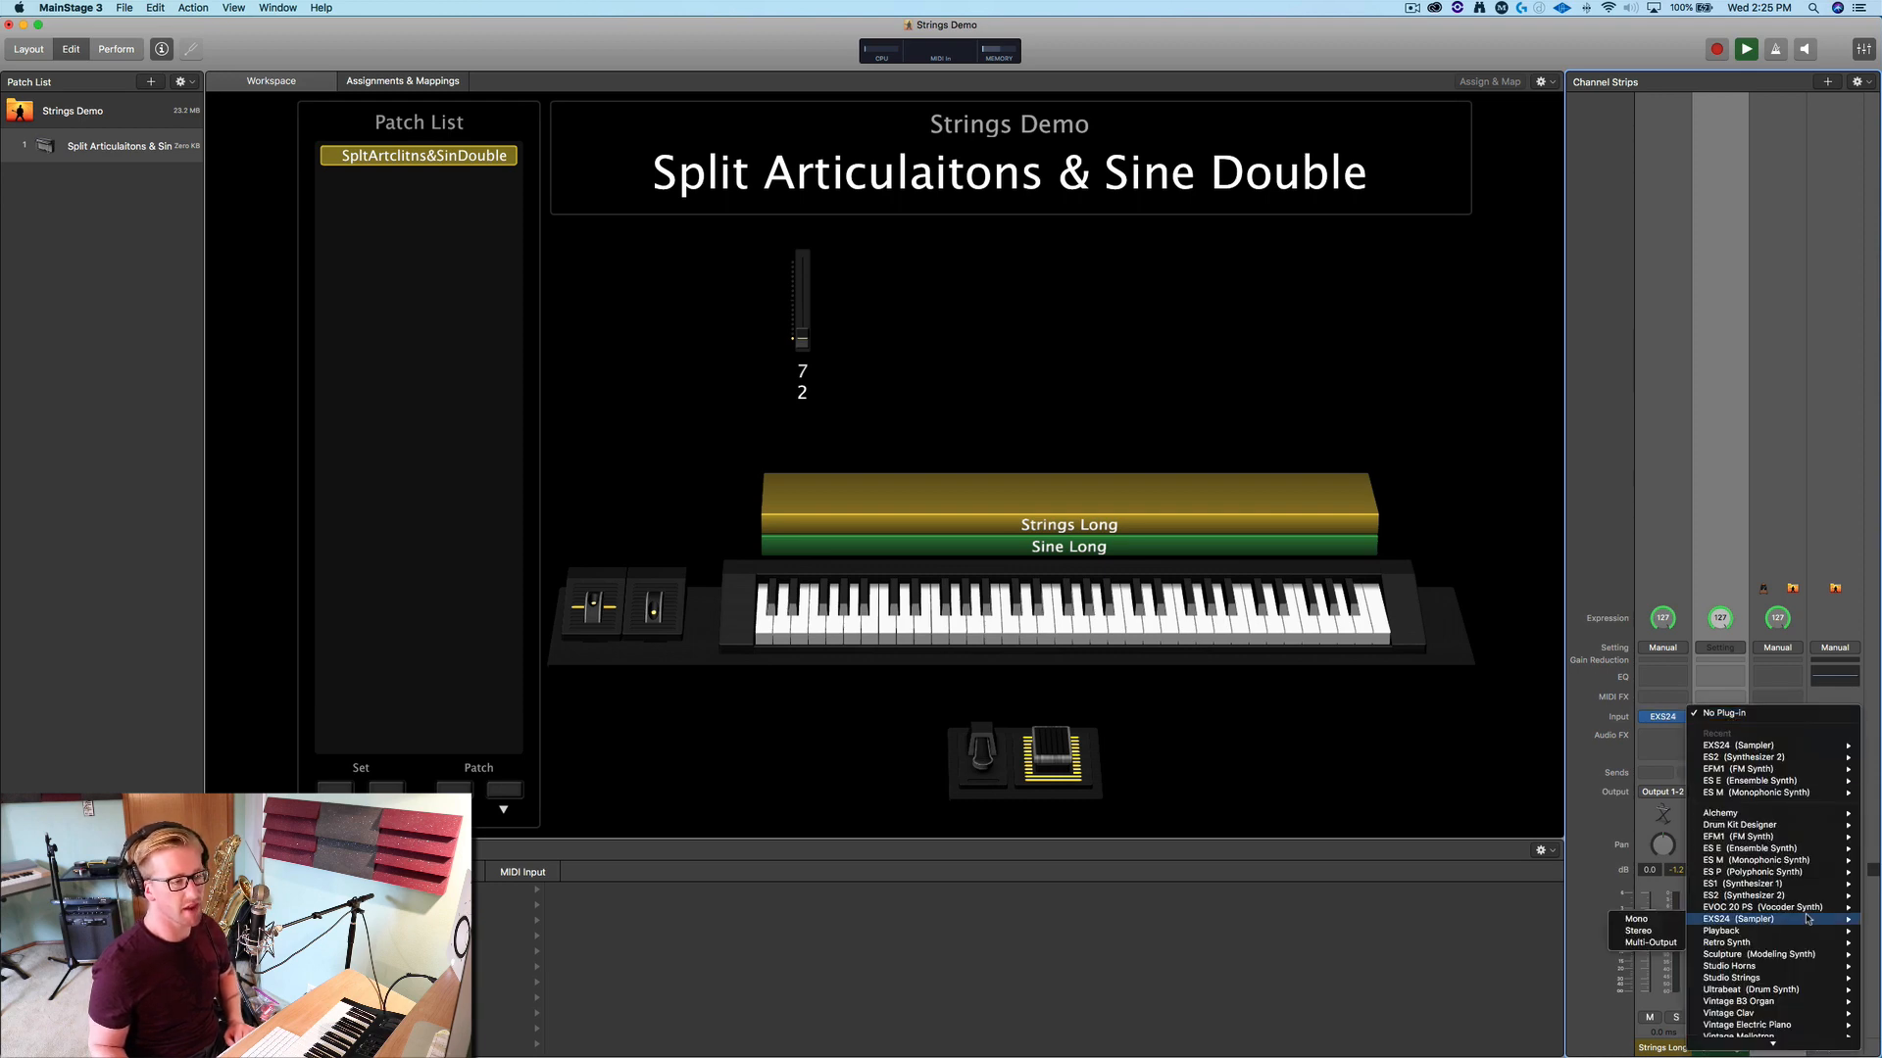
mouse_move(1770, 898)
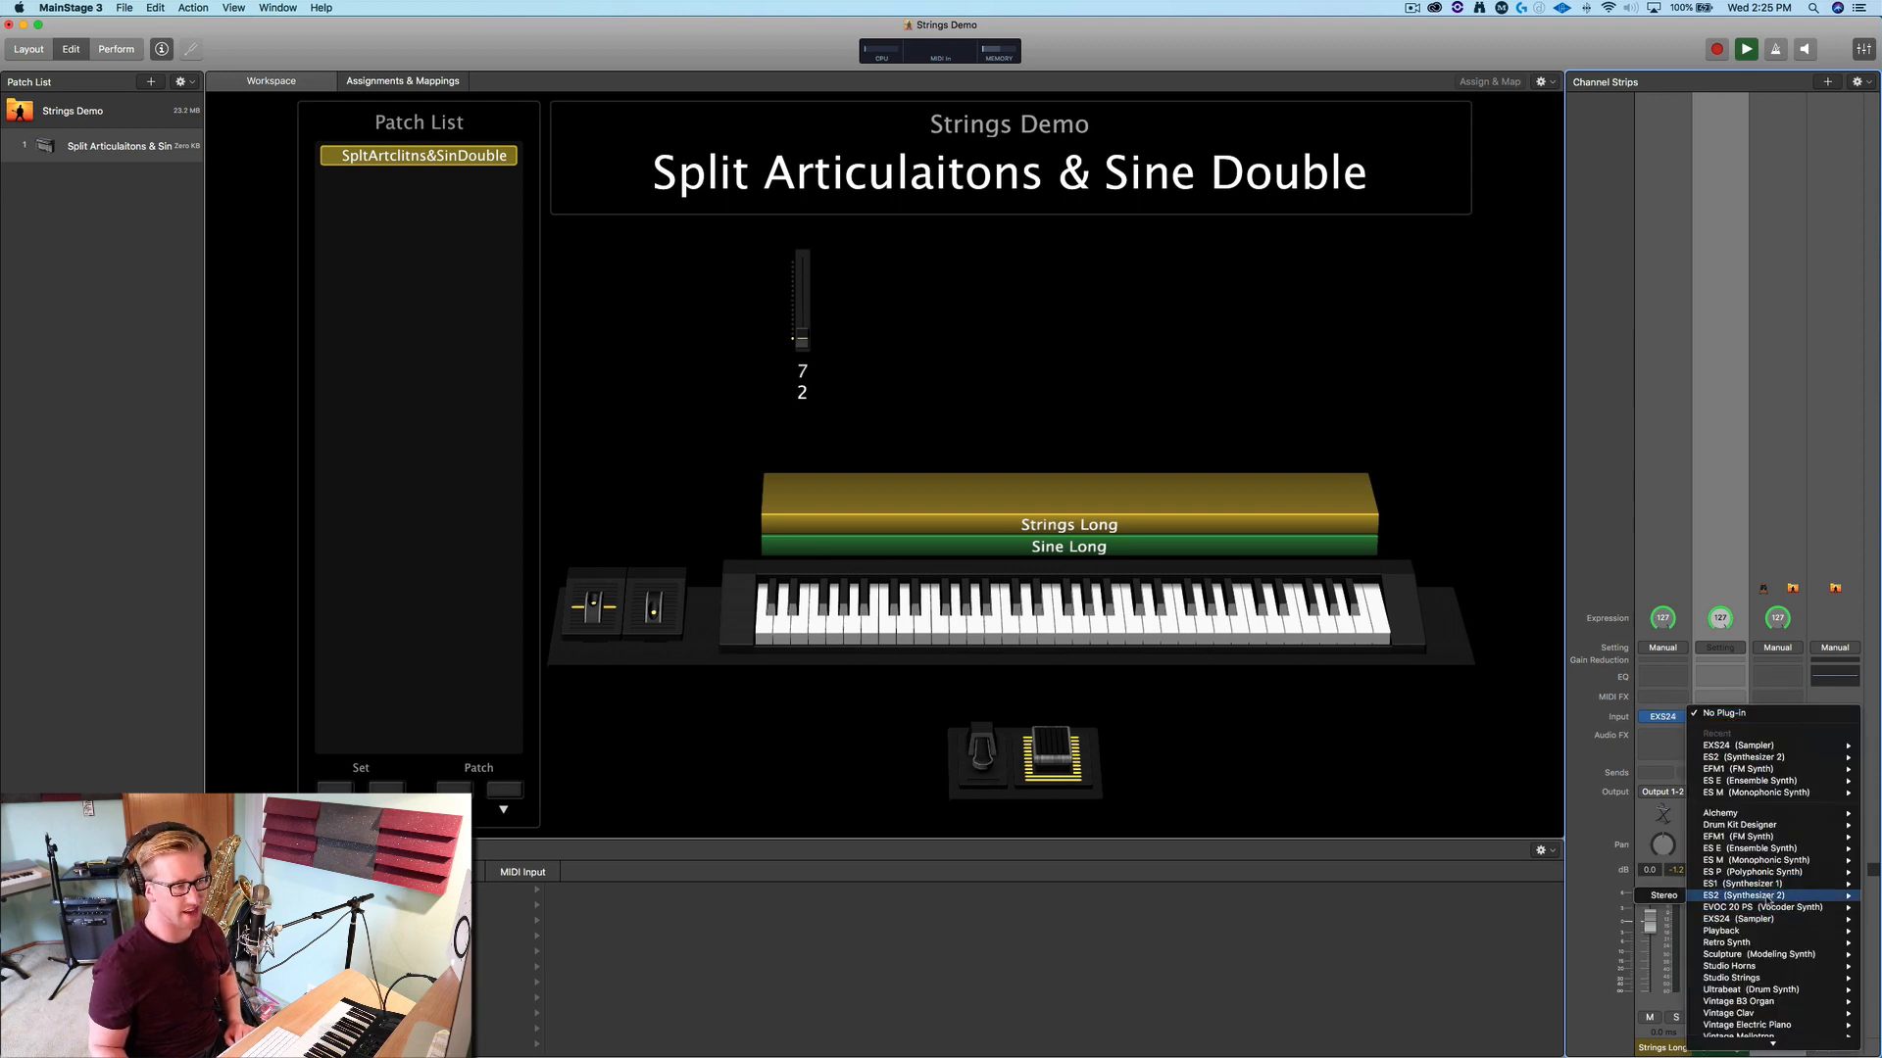
click(1666, 896)
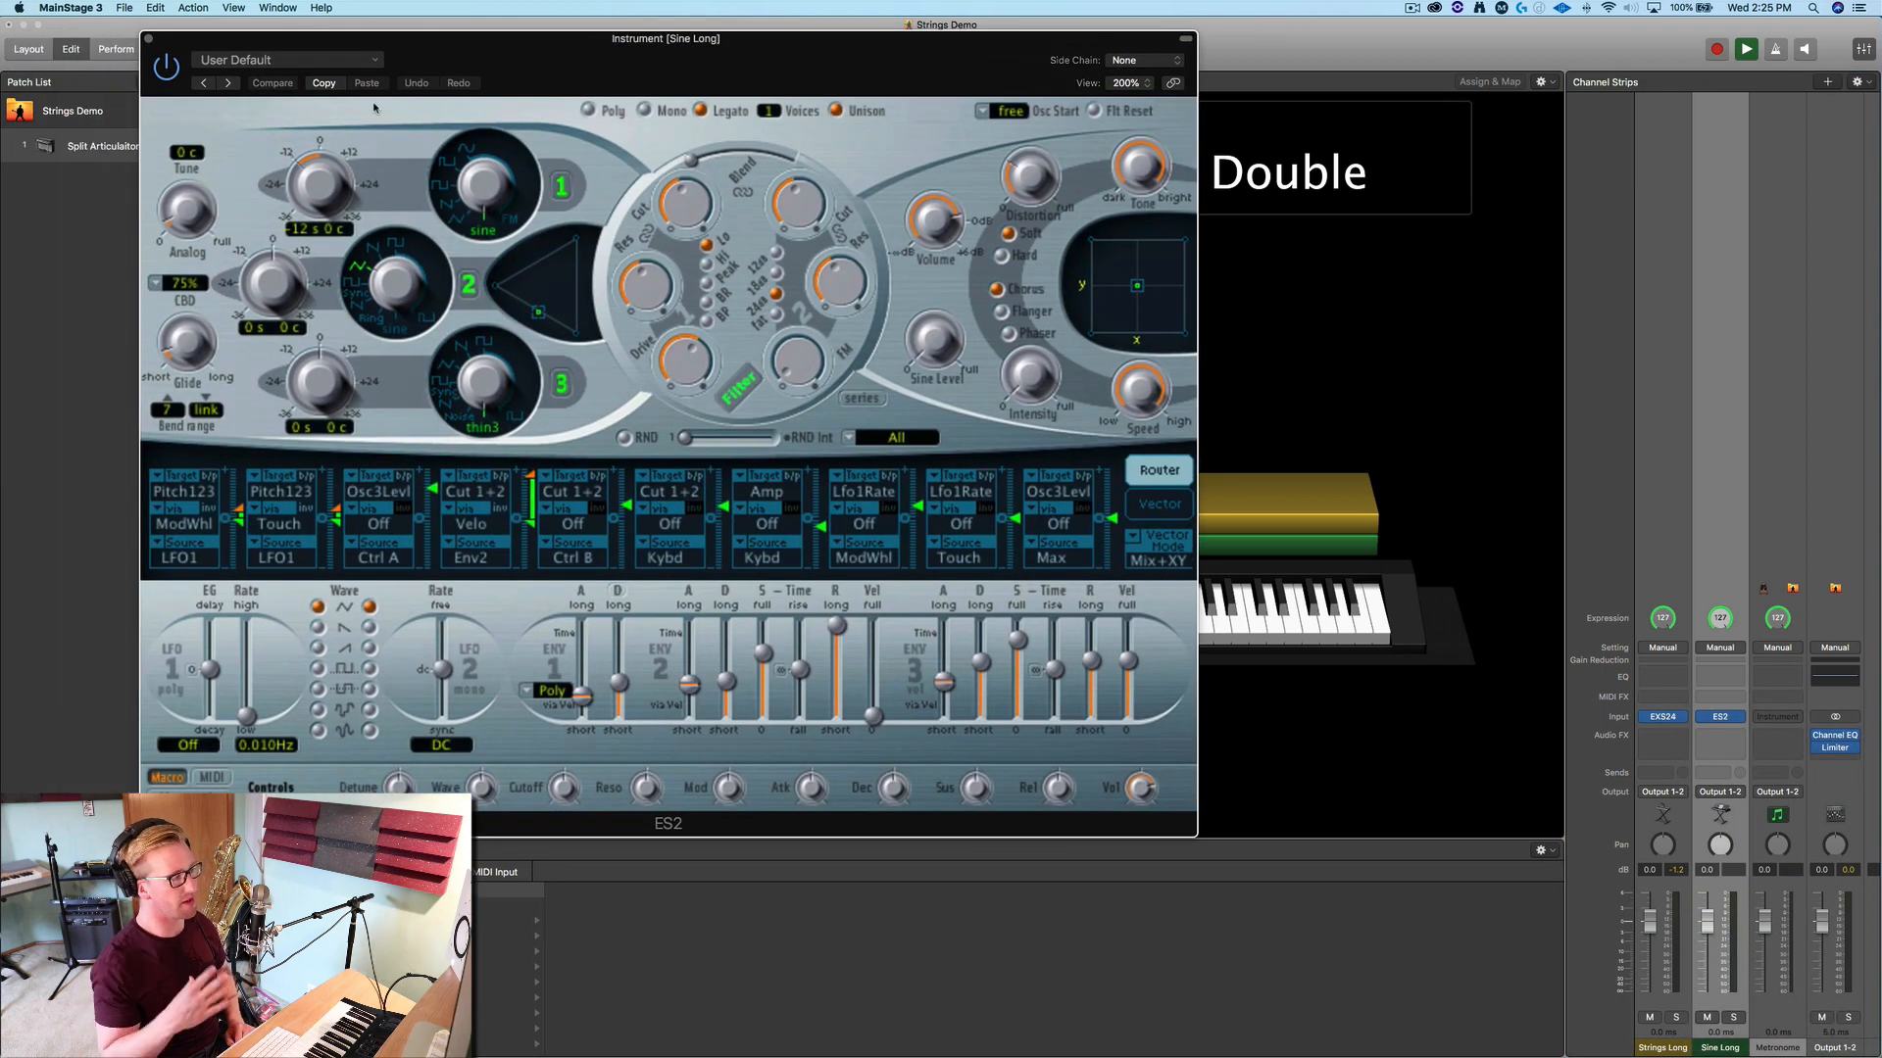
Load the Monster Sine preset from the ES2's Synth Bass category and solo the Sine Long channel
click(280, 61)
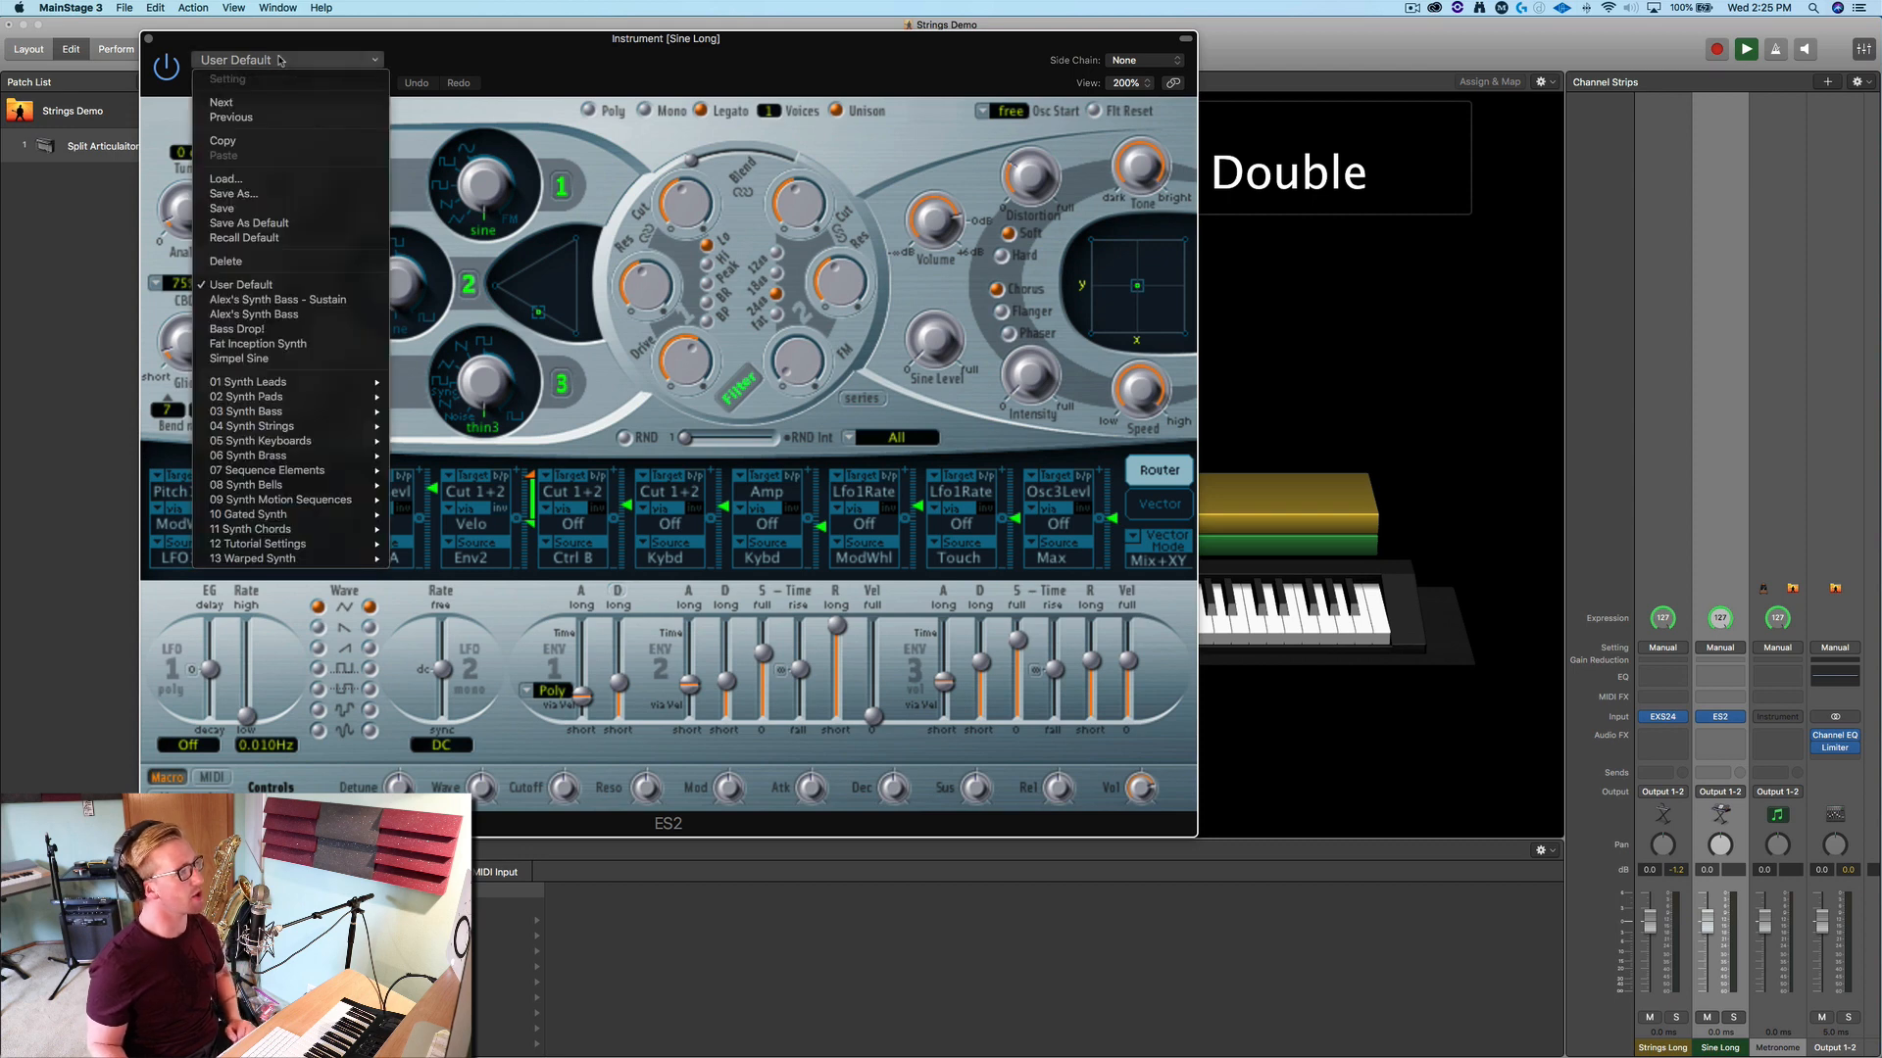
mouse_move(318, 422)
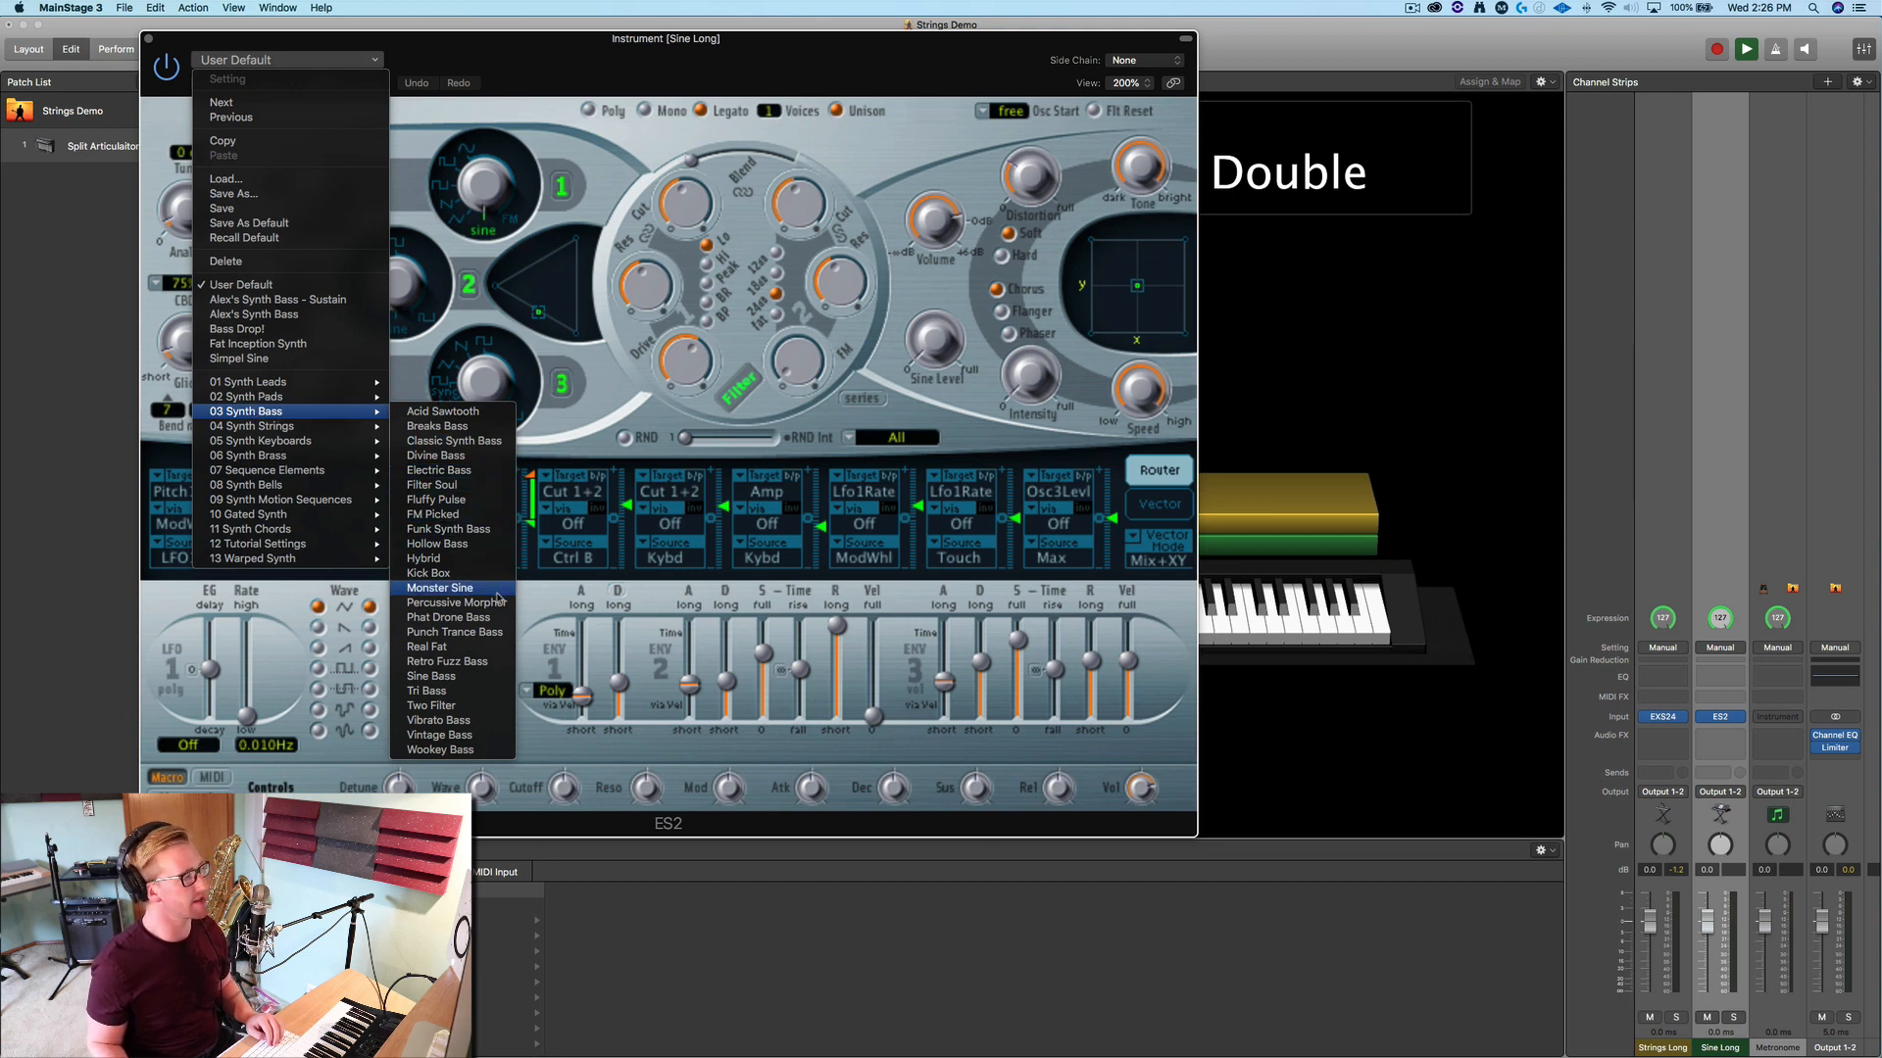
click(440, 588)
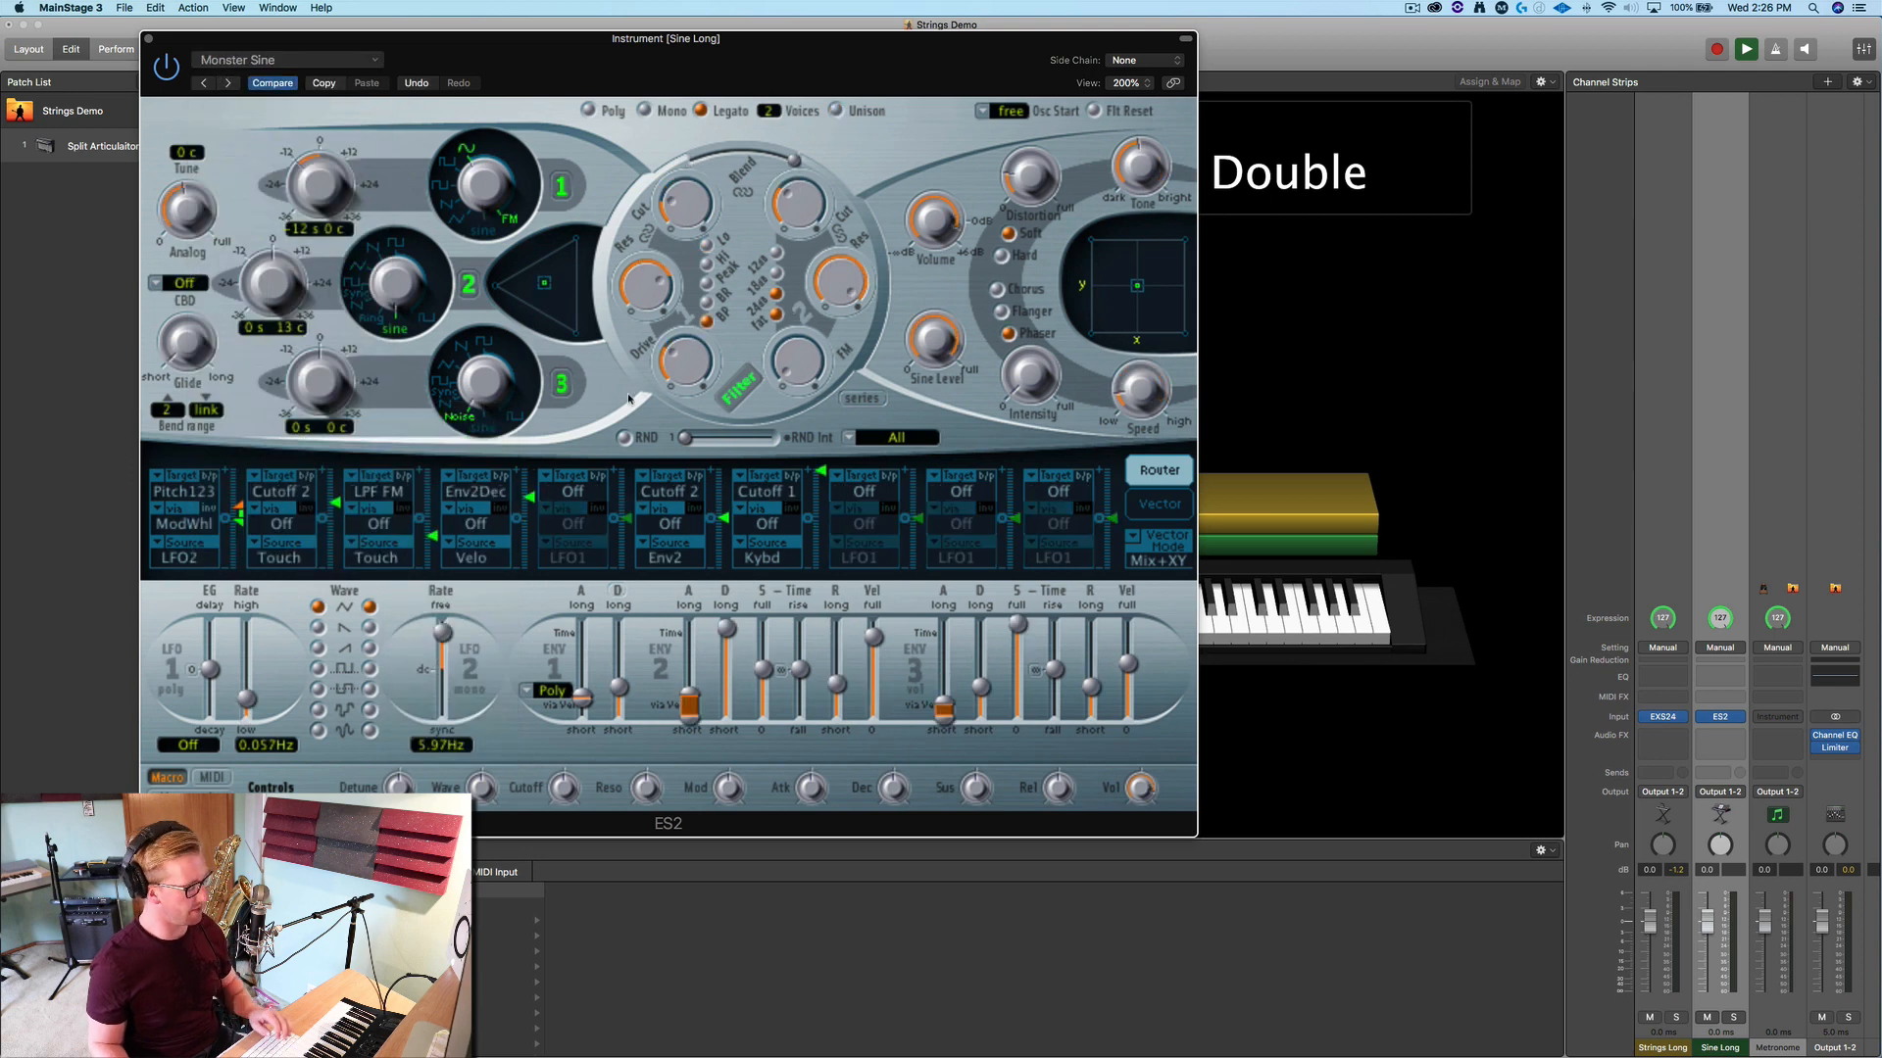
click(1734, 1018)
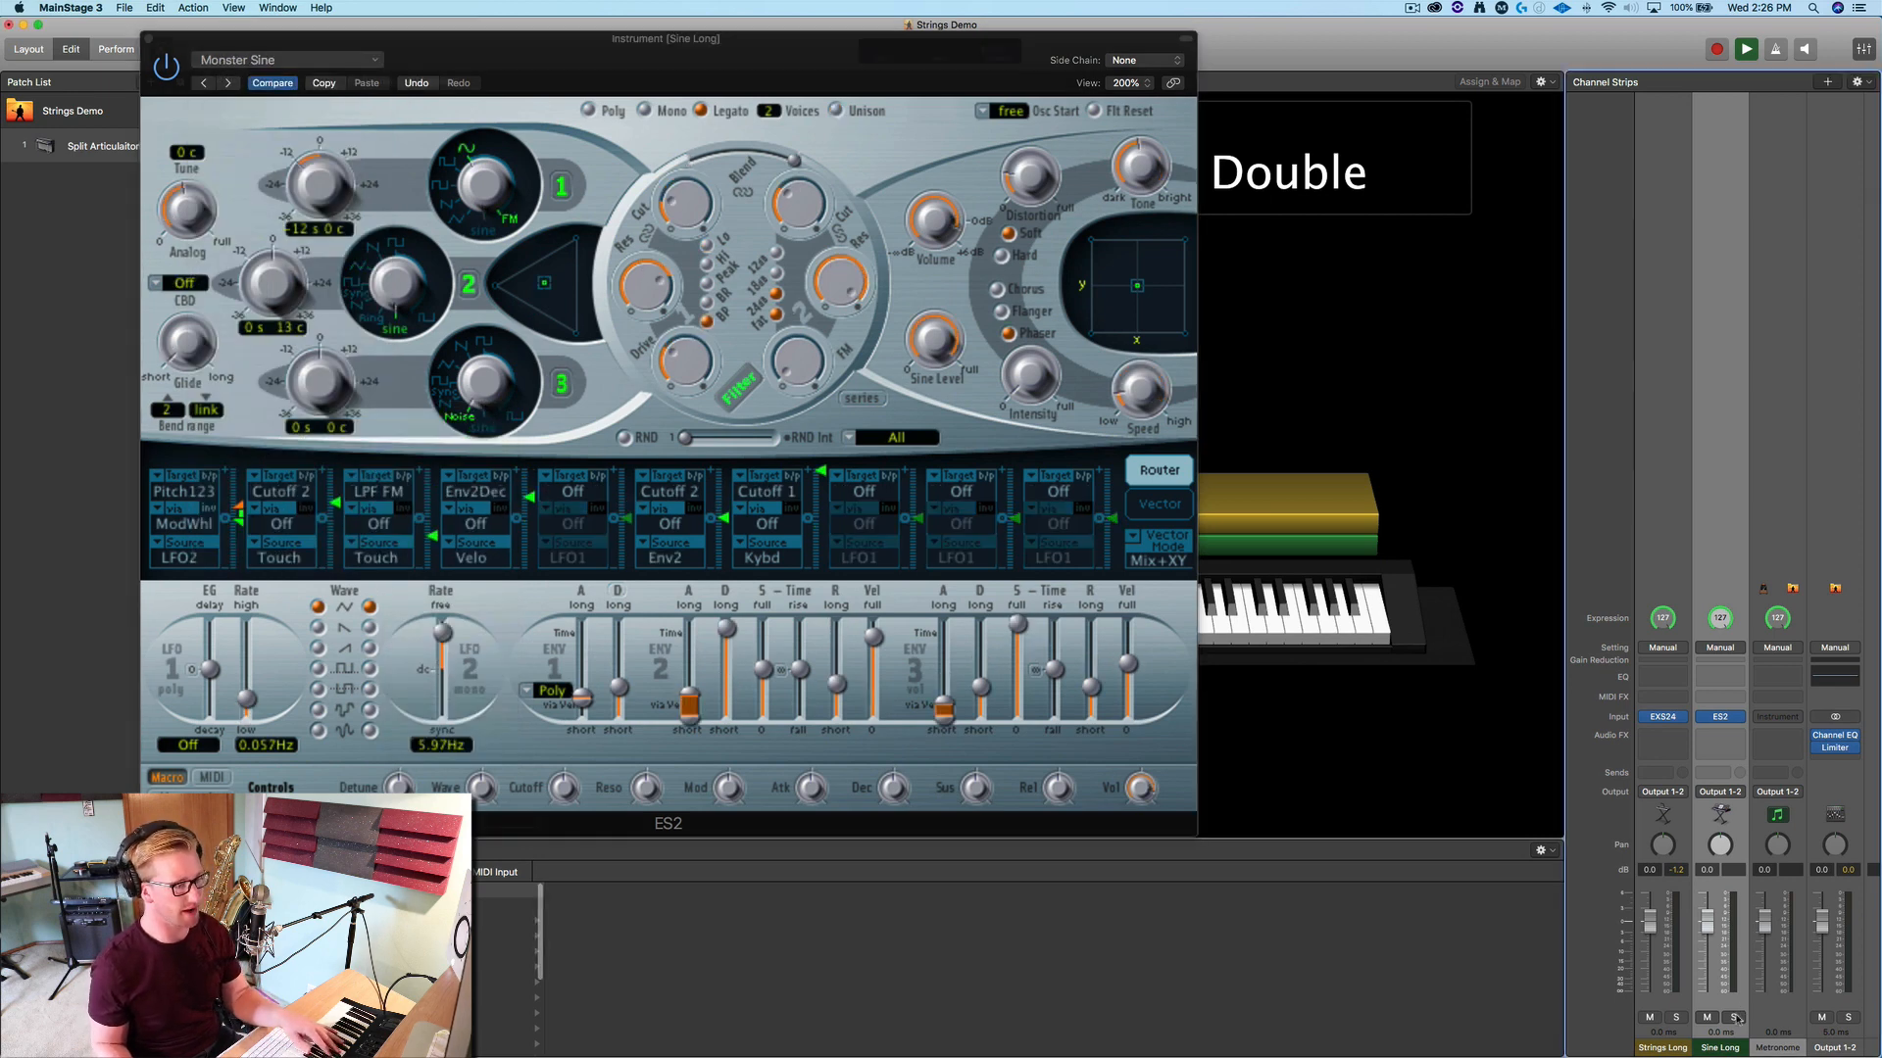
click(1735, 1018)
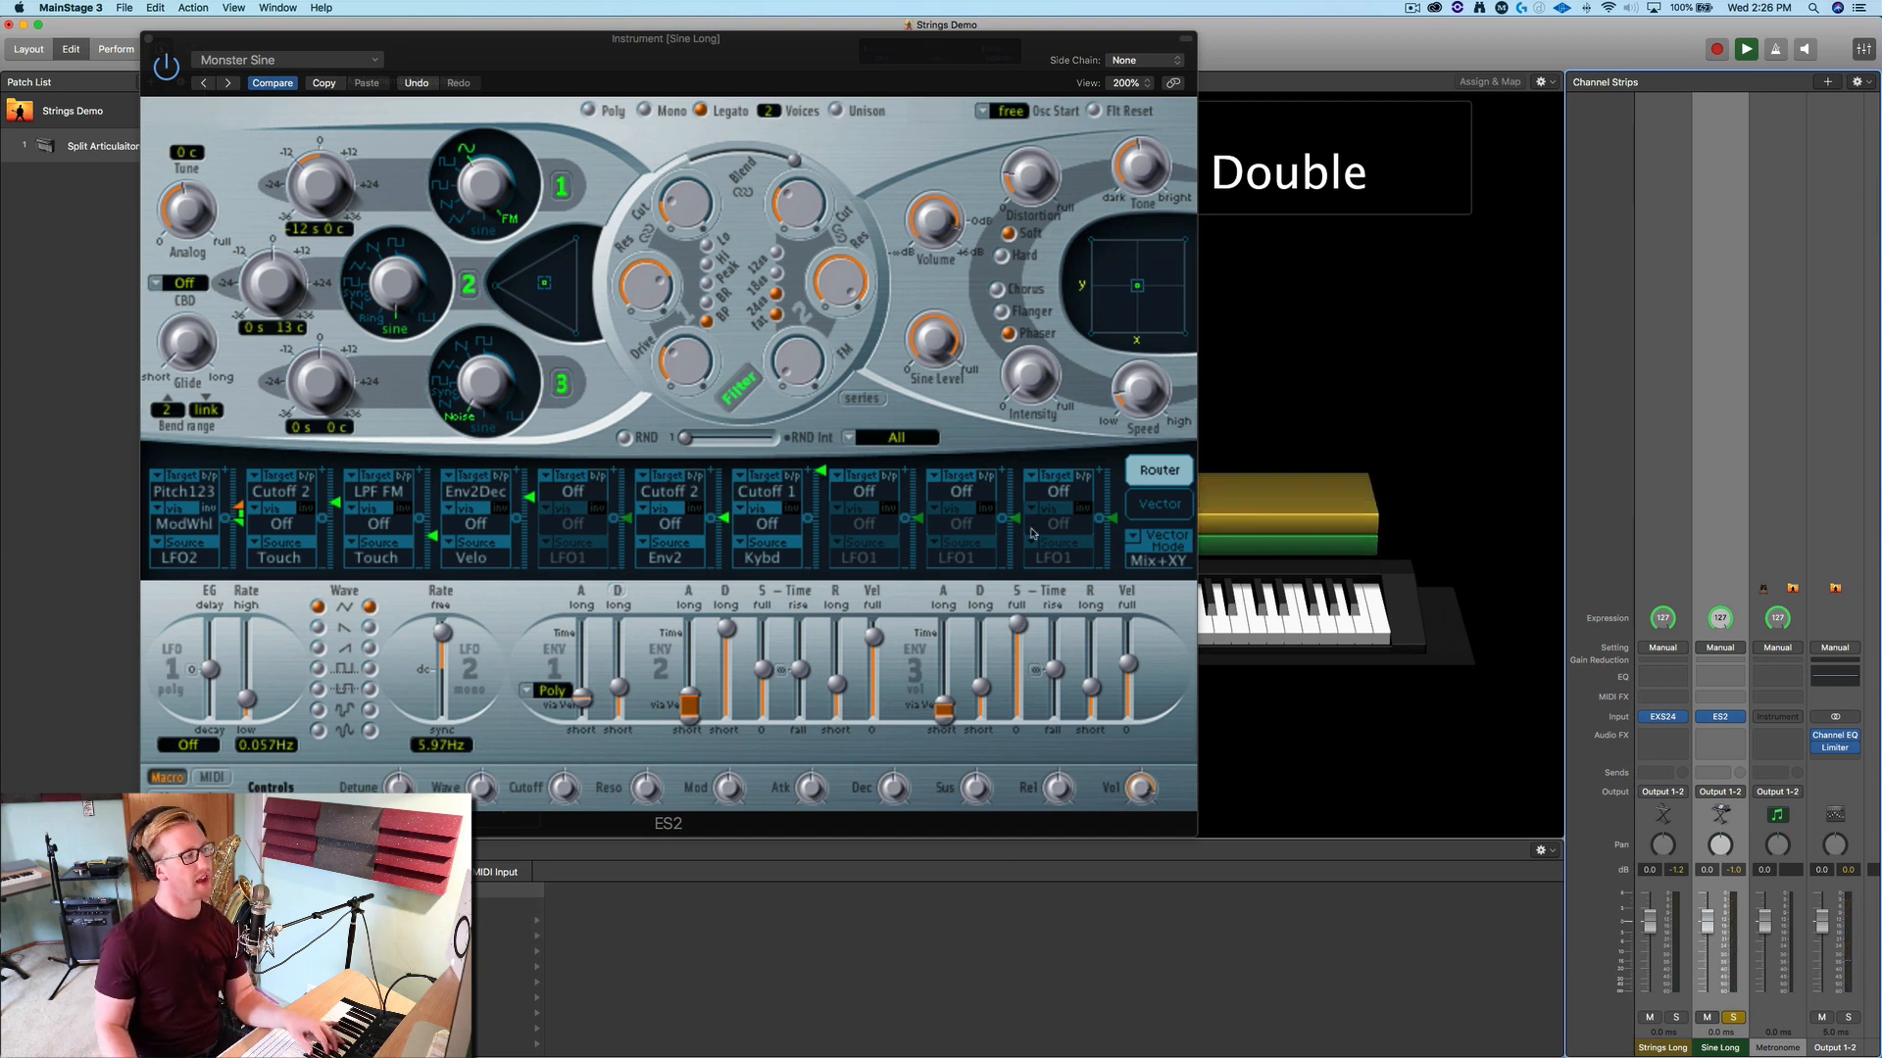
Turn off the ES2's oscillators 1 and 3 and its filter, and set oscillator 2's fine tuning to 0 cents
click(561, 186)
click(561, 383)
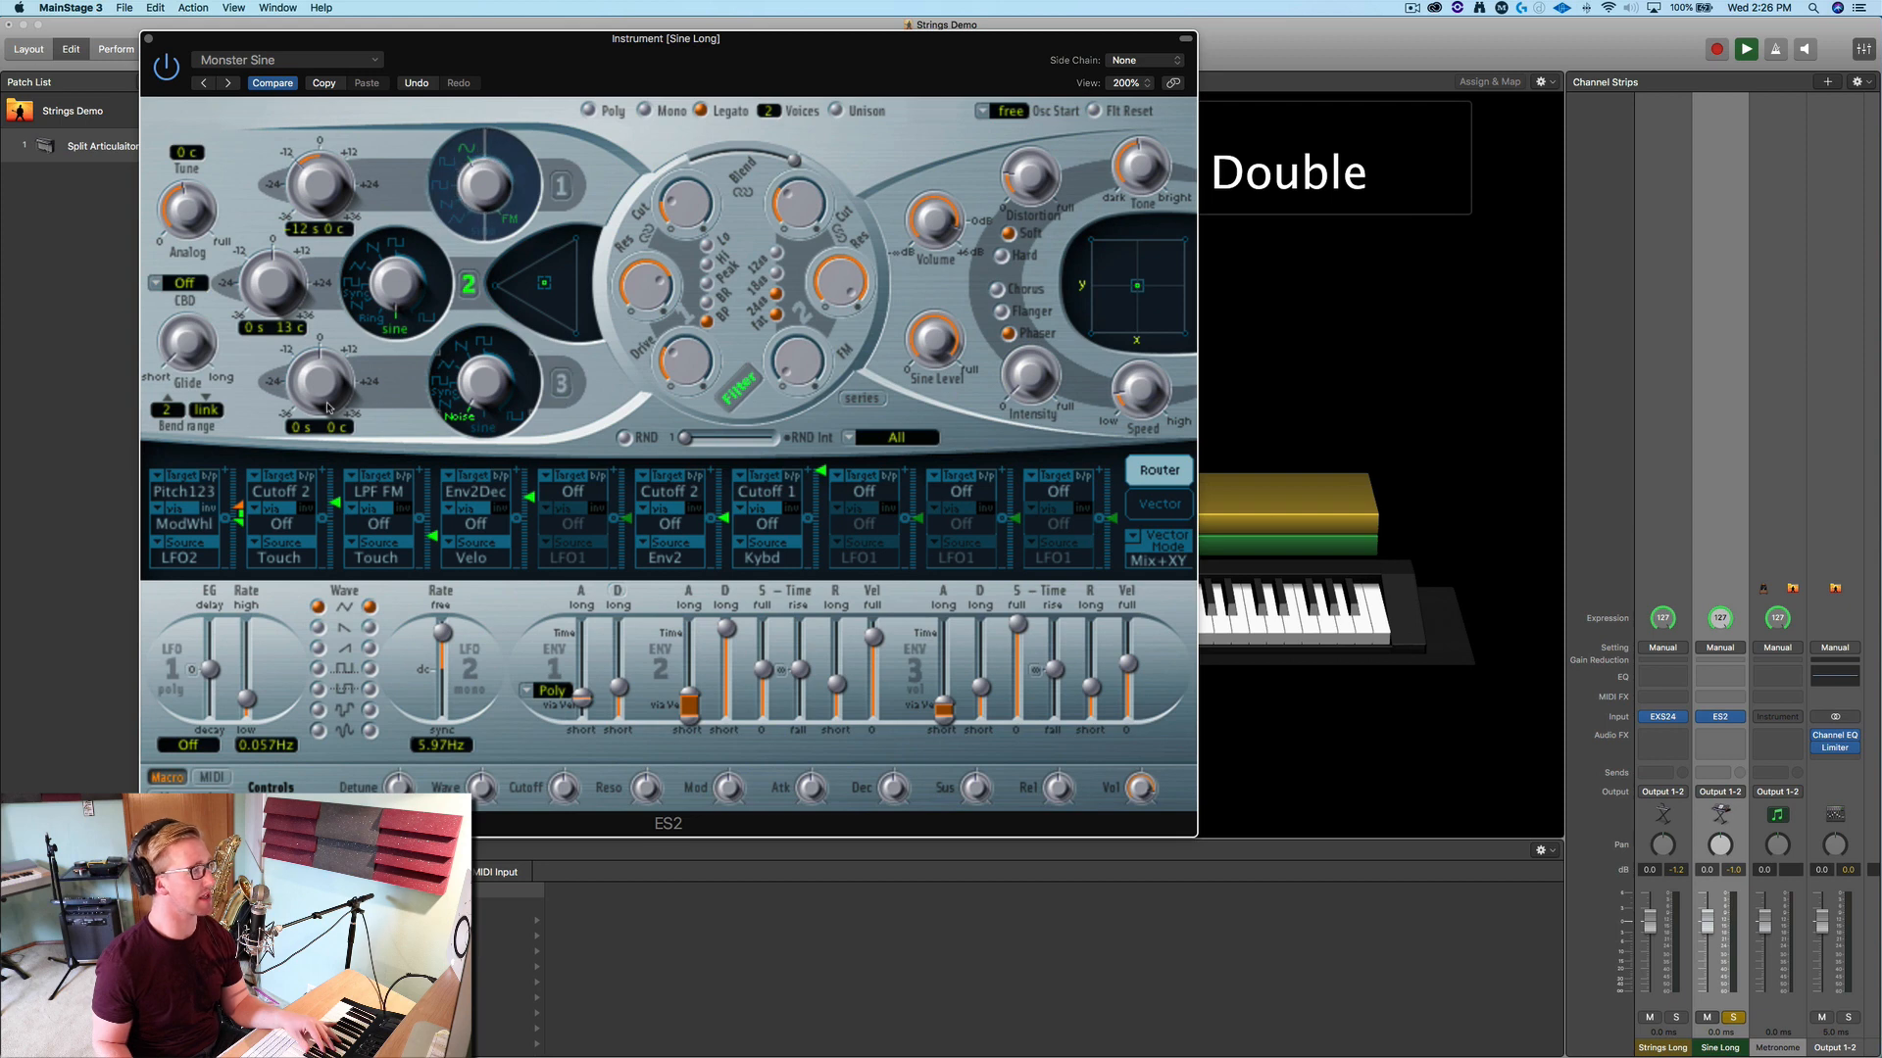
double_click(290, 330)
text(0)
key(Return)
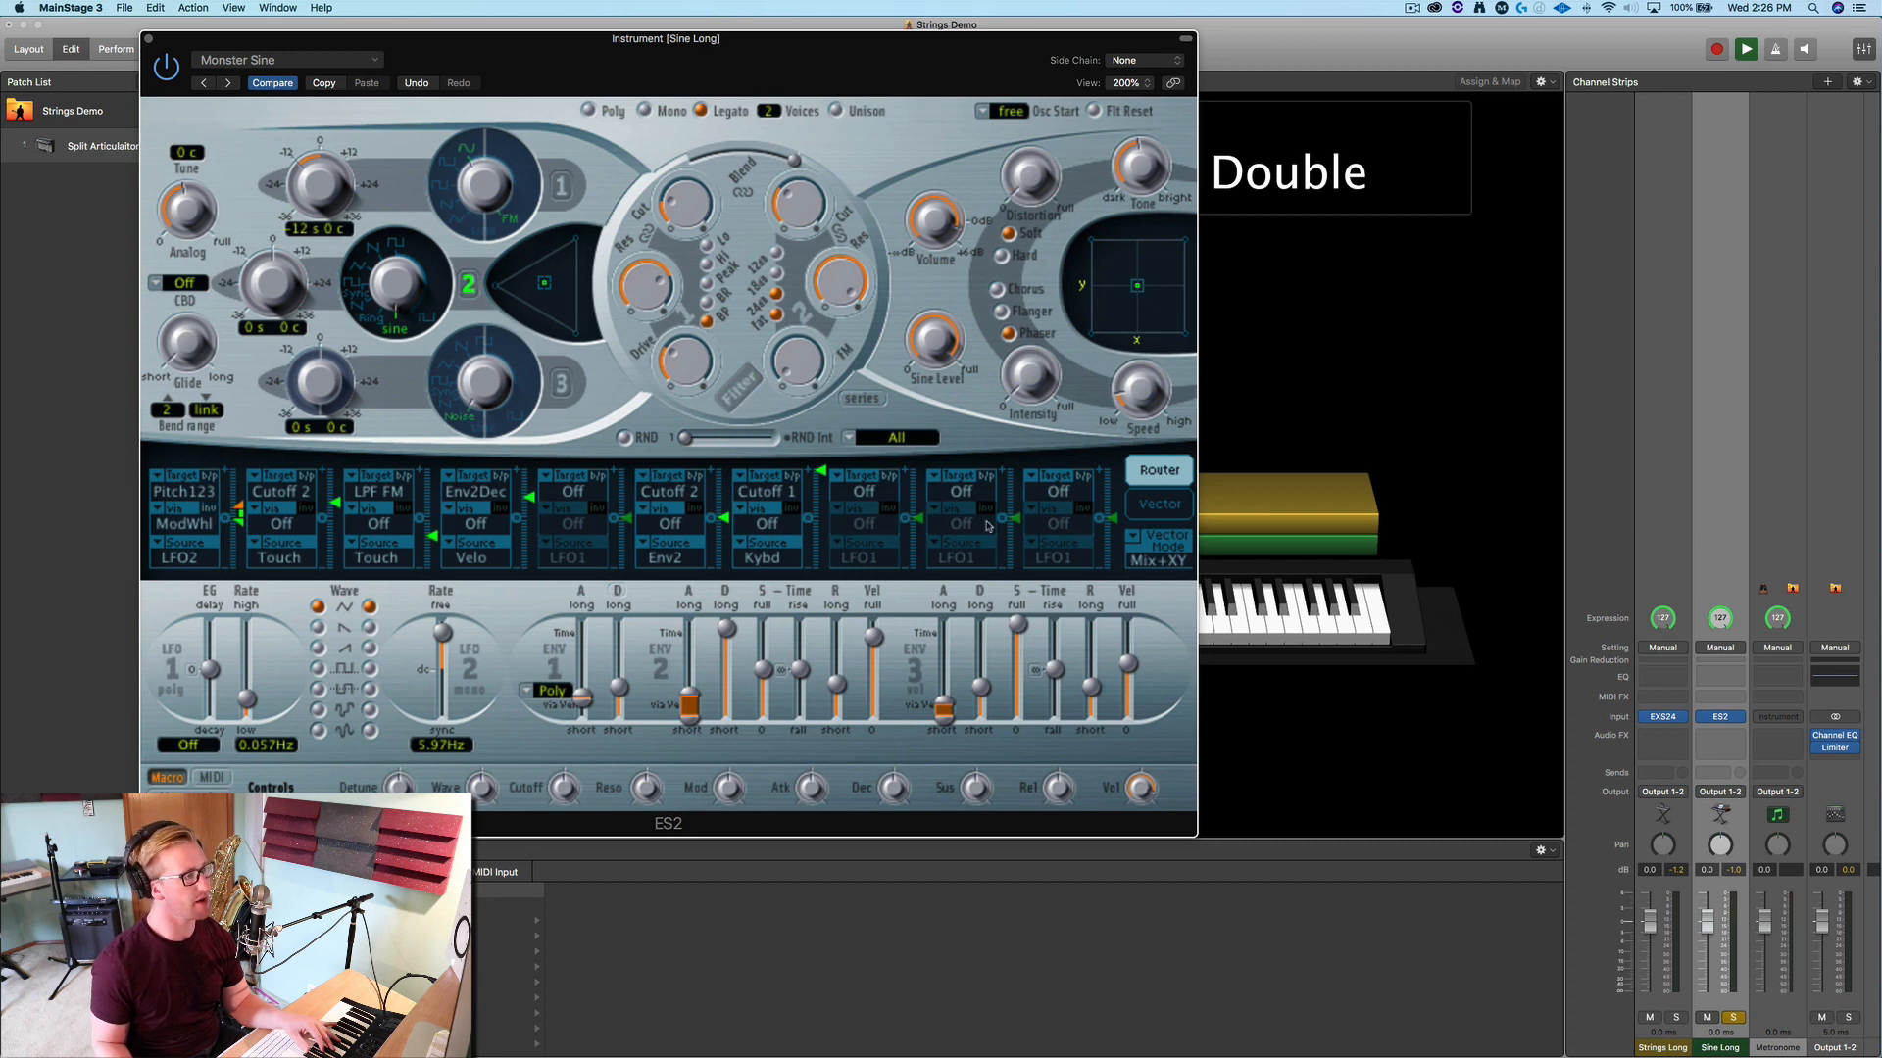
Add a Channel EQ to Sine Long and check the sound's spectrum on its analyzer while trying the ES2's Sine Level, then close the EQ window
double_click(1715, 685)
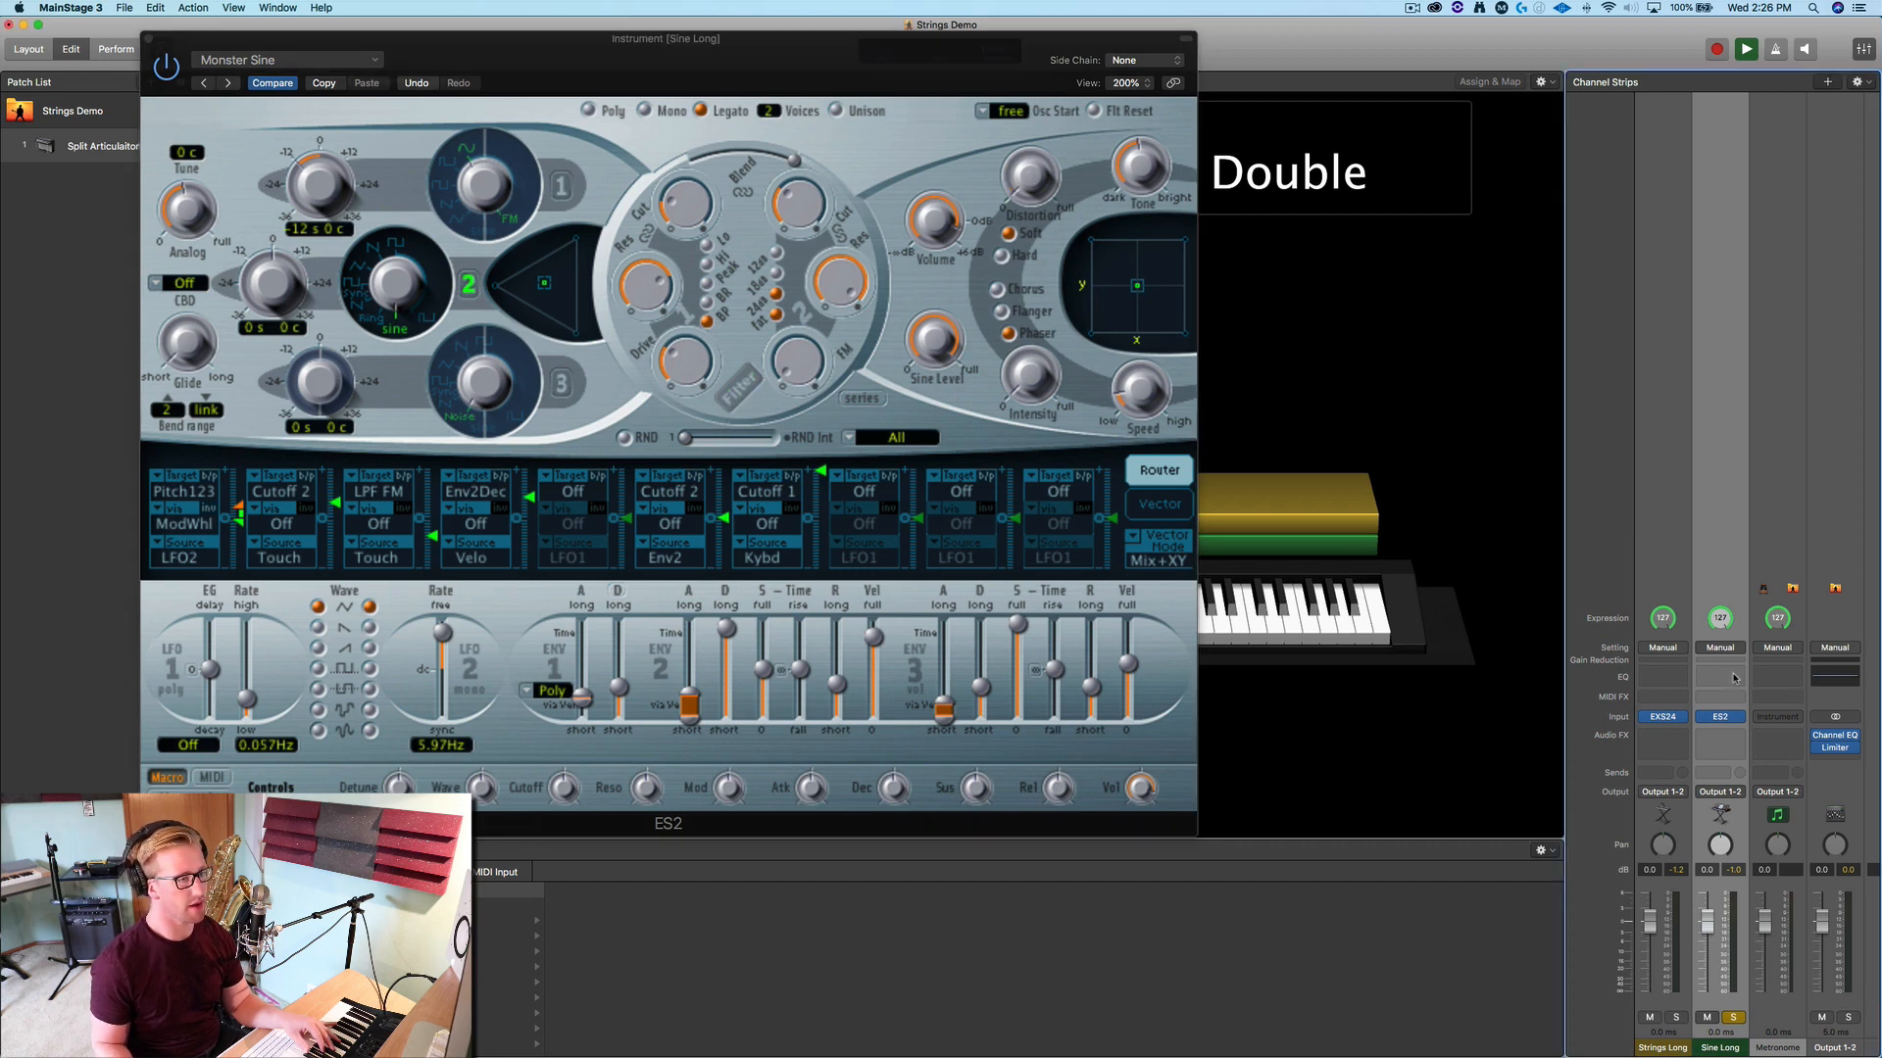
drag(465, 81, 1146, 307)
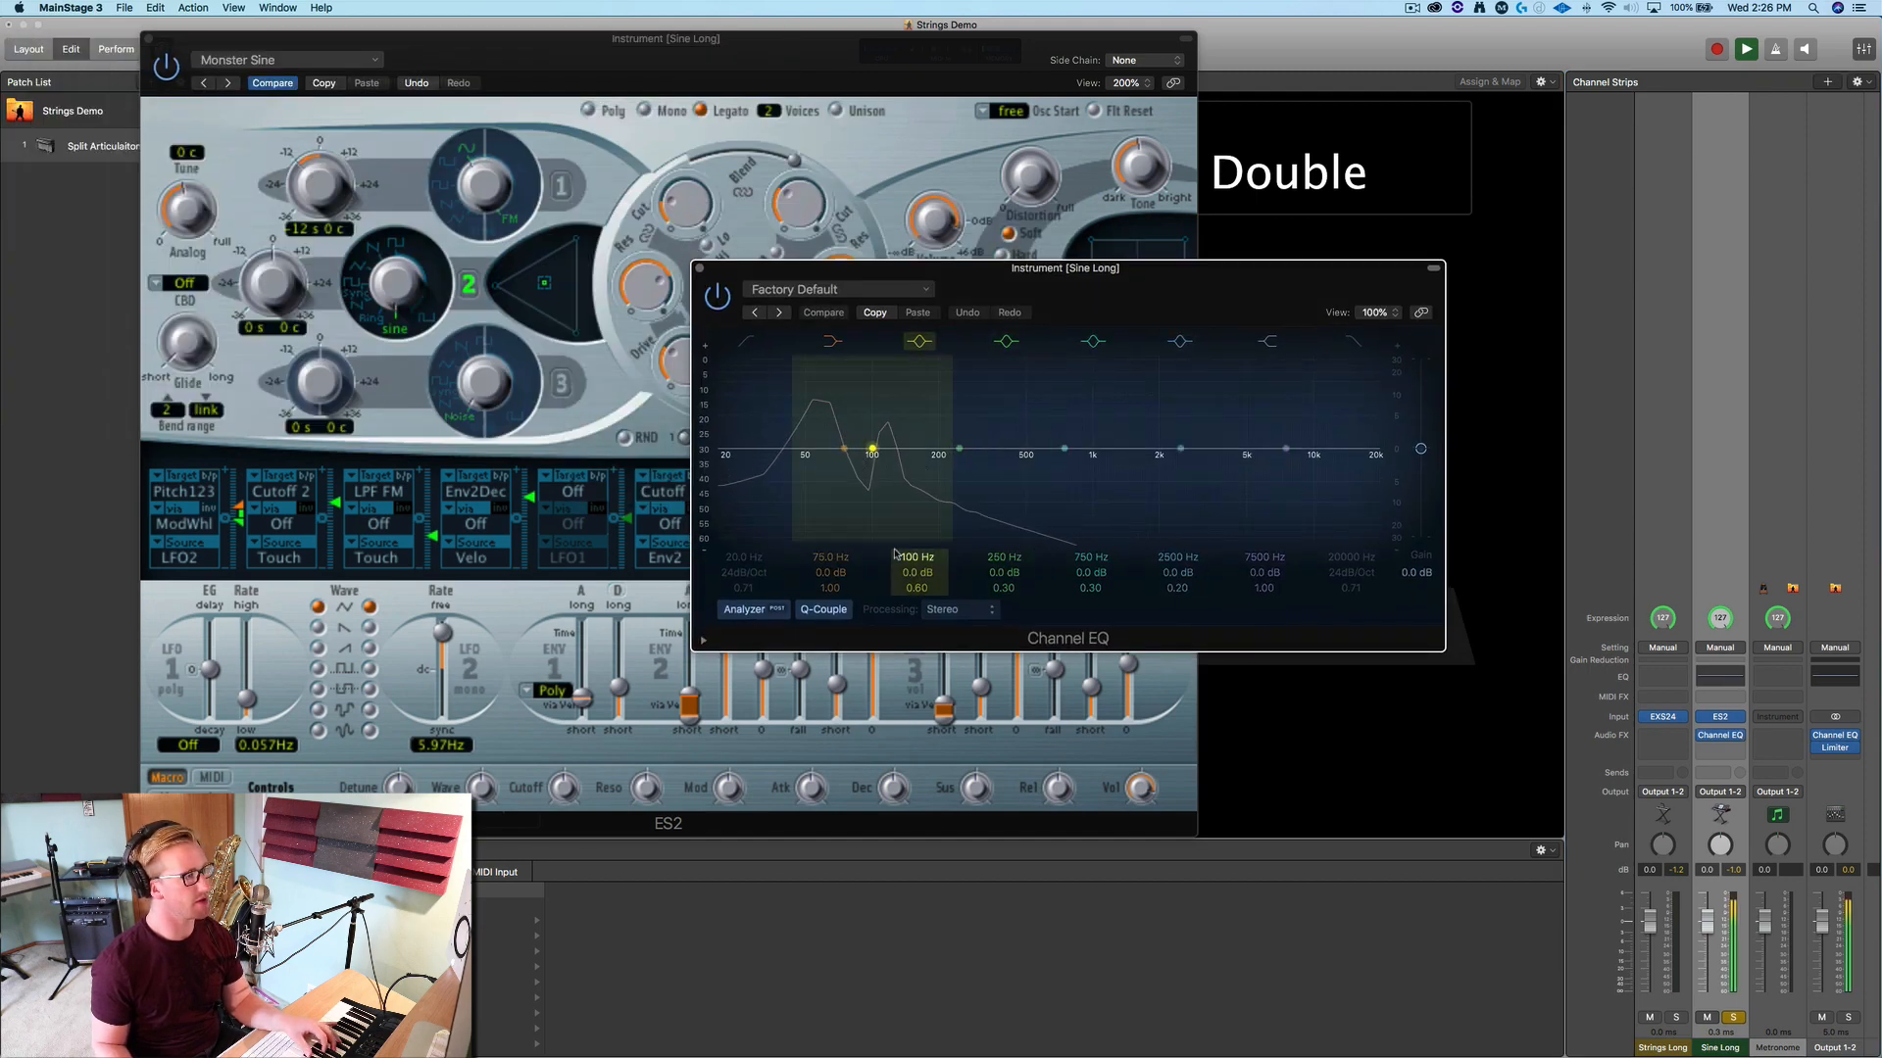
drag(1037, 268, 1329, 583)
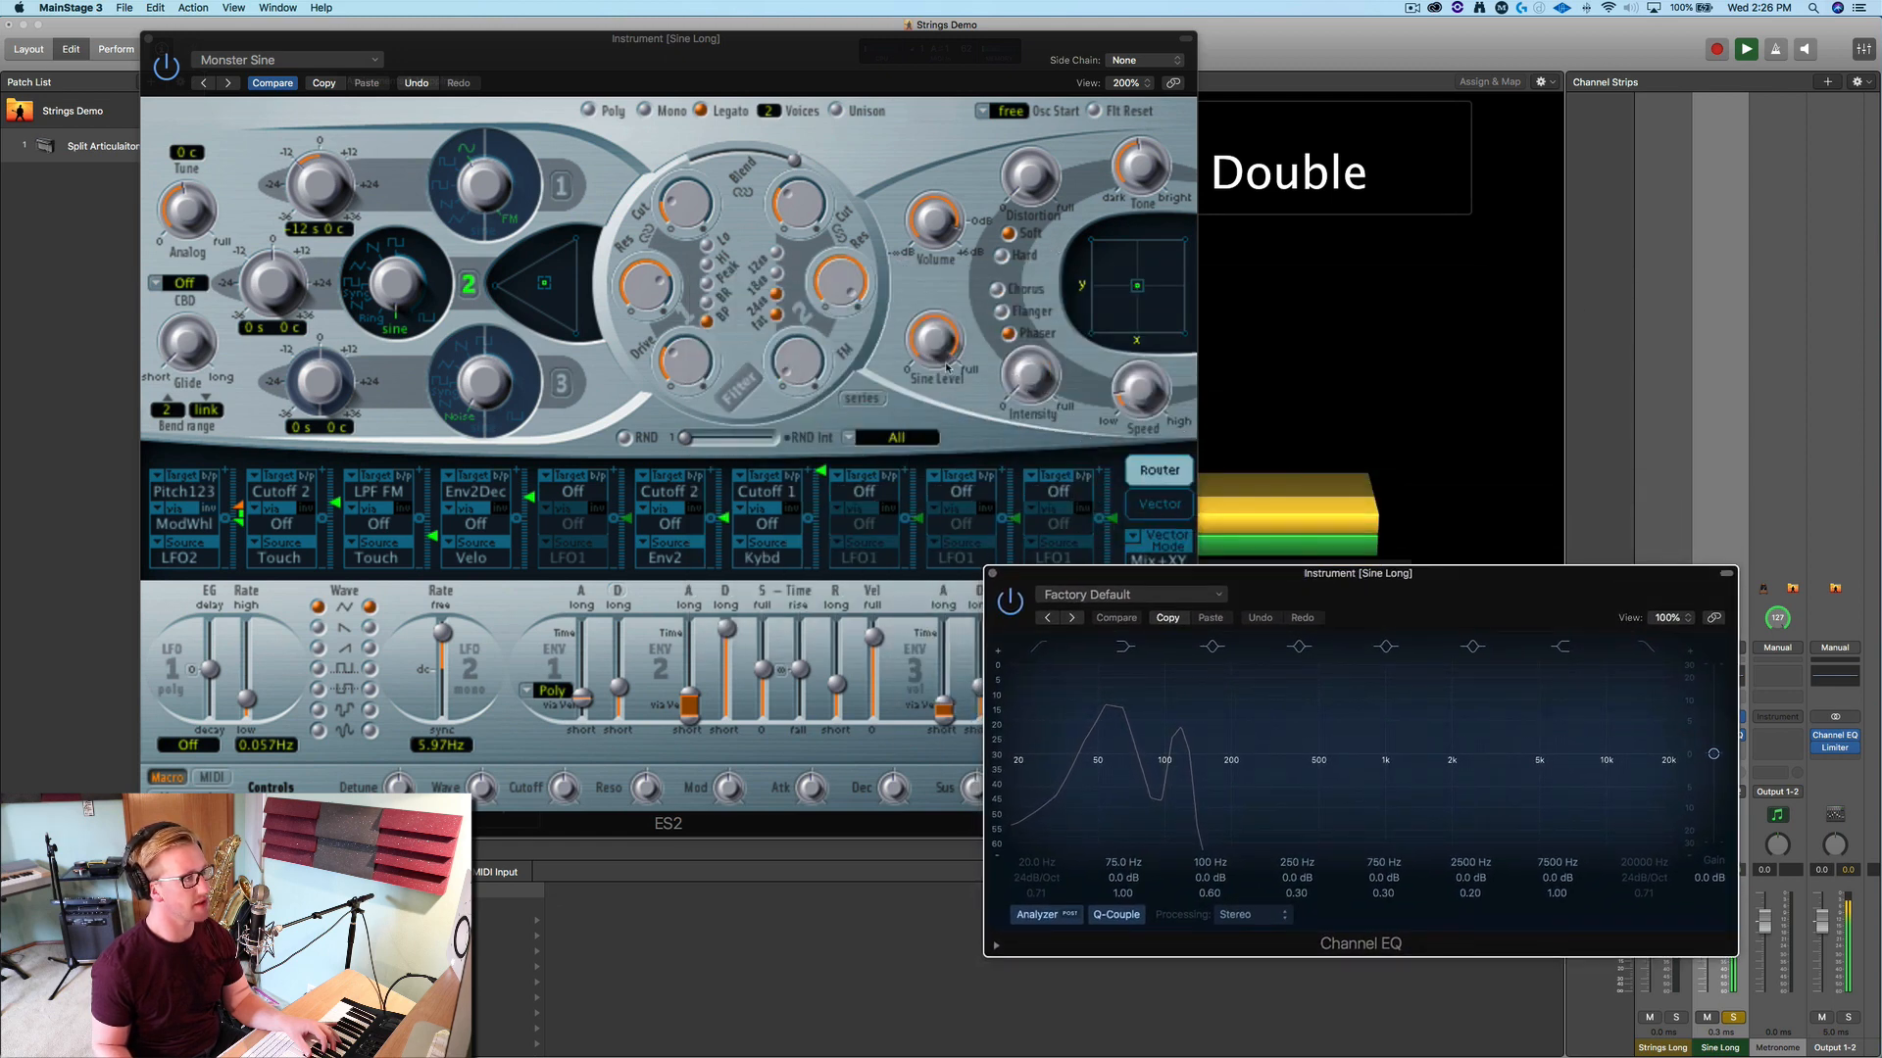
drag(947, 368, 935, 418)
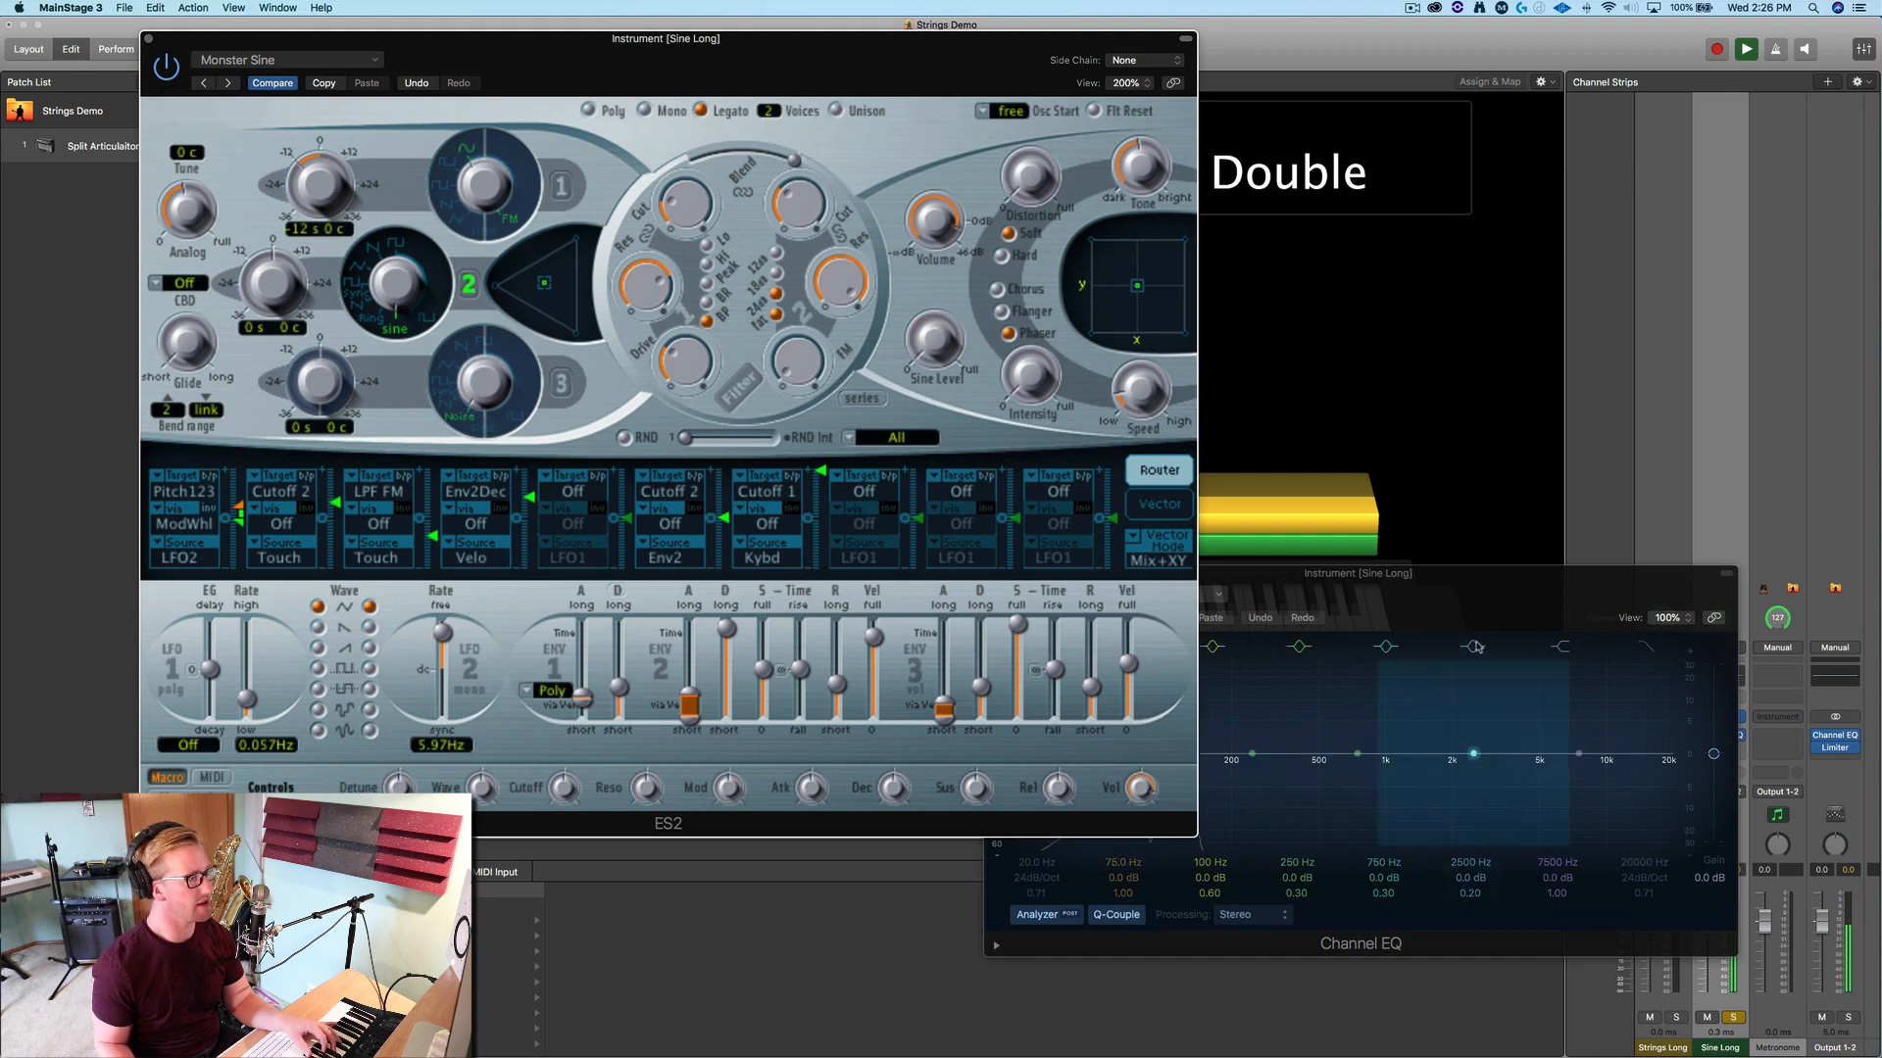
drag(1418, 596, 1562, 200)
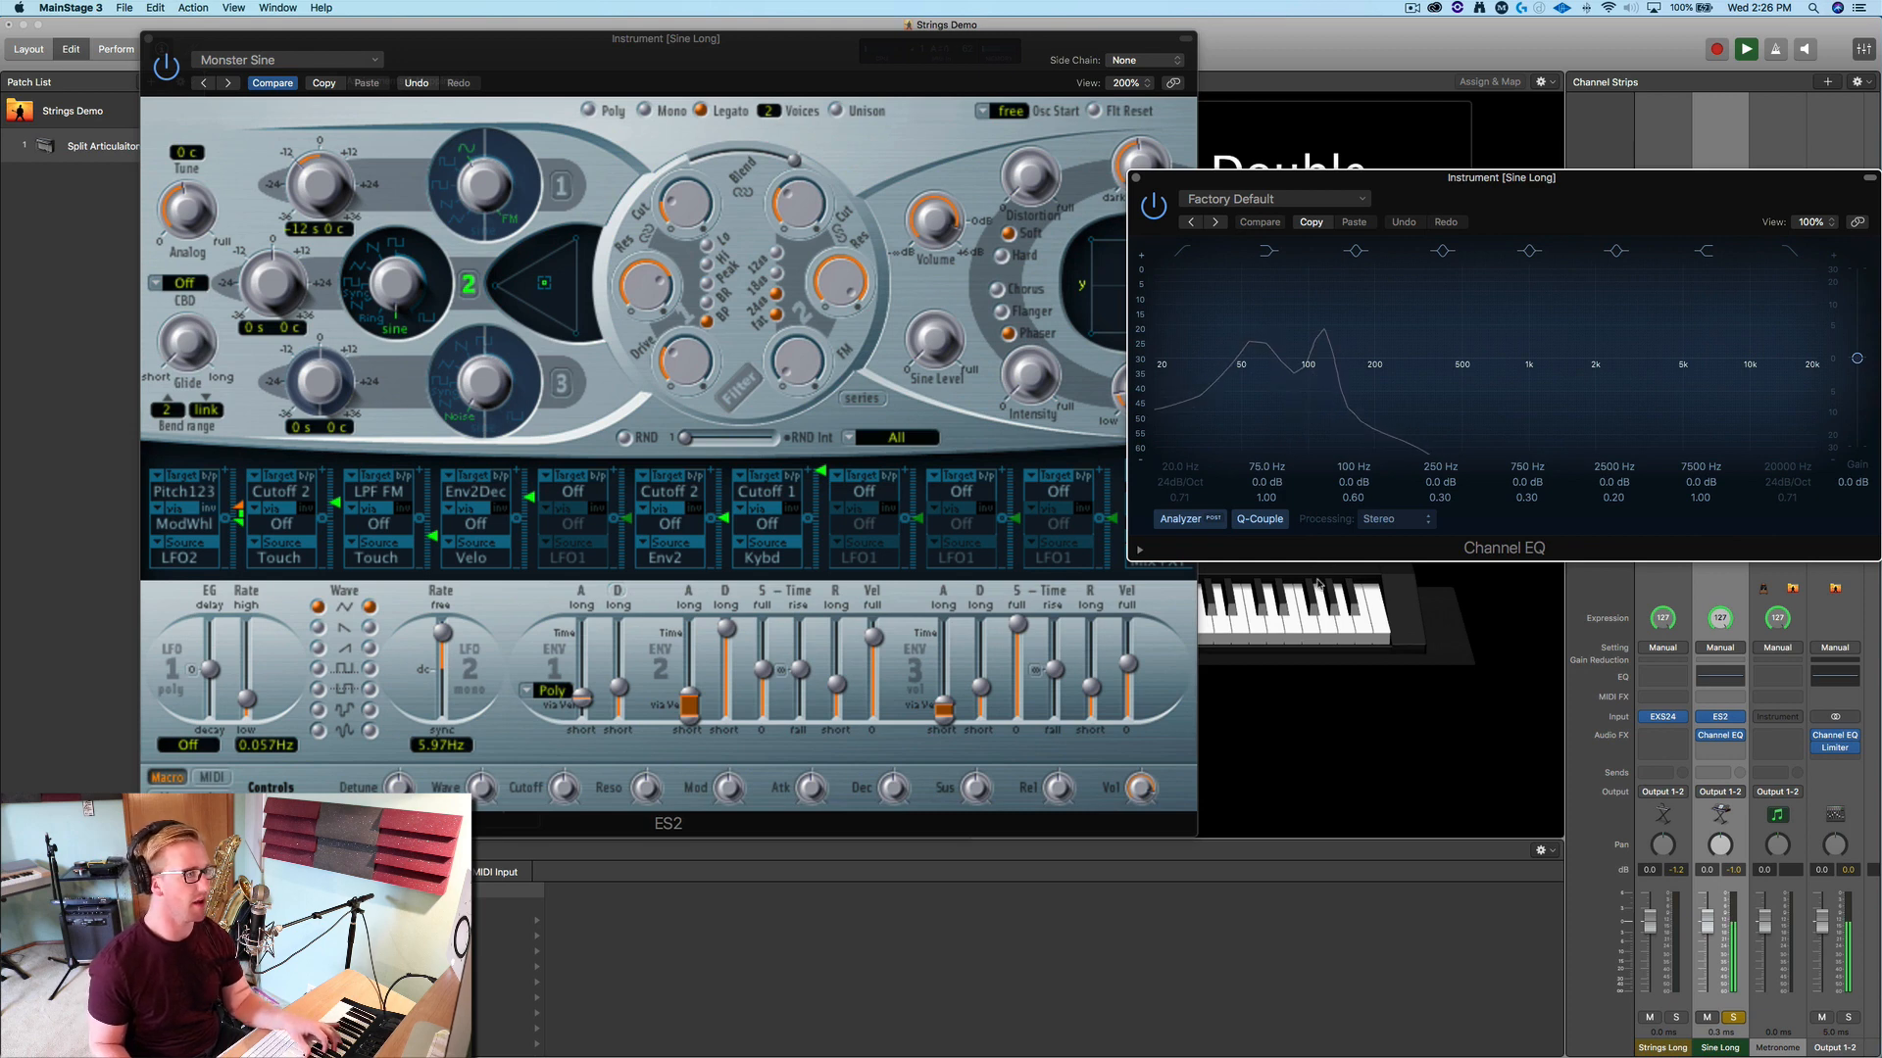
click(1135, 178)
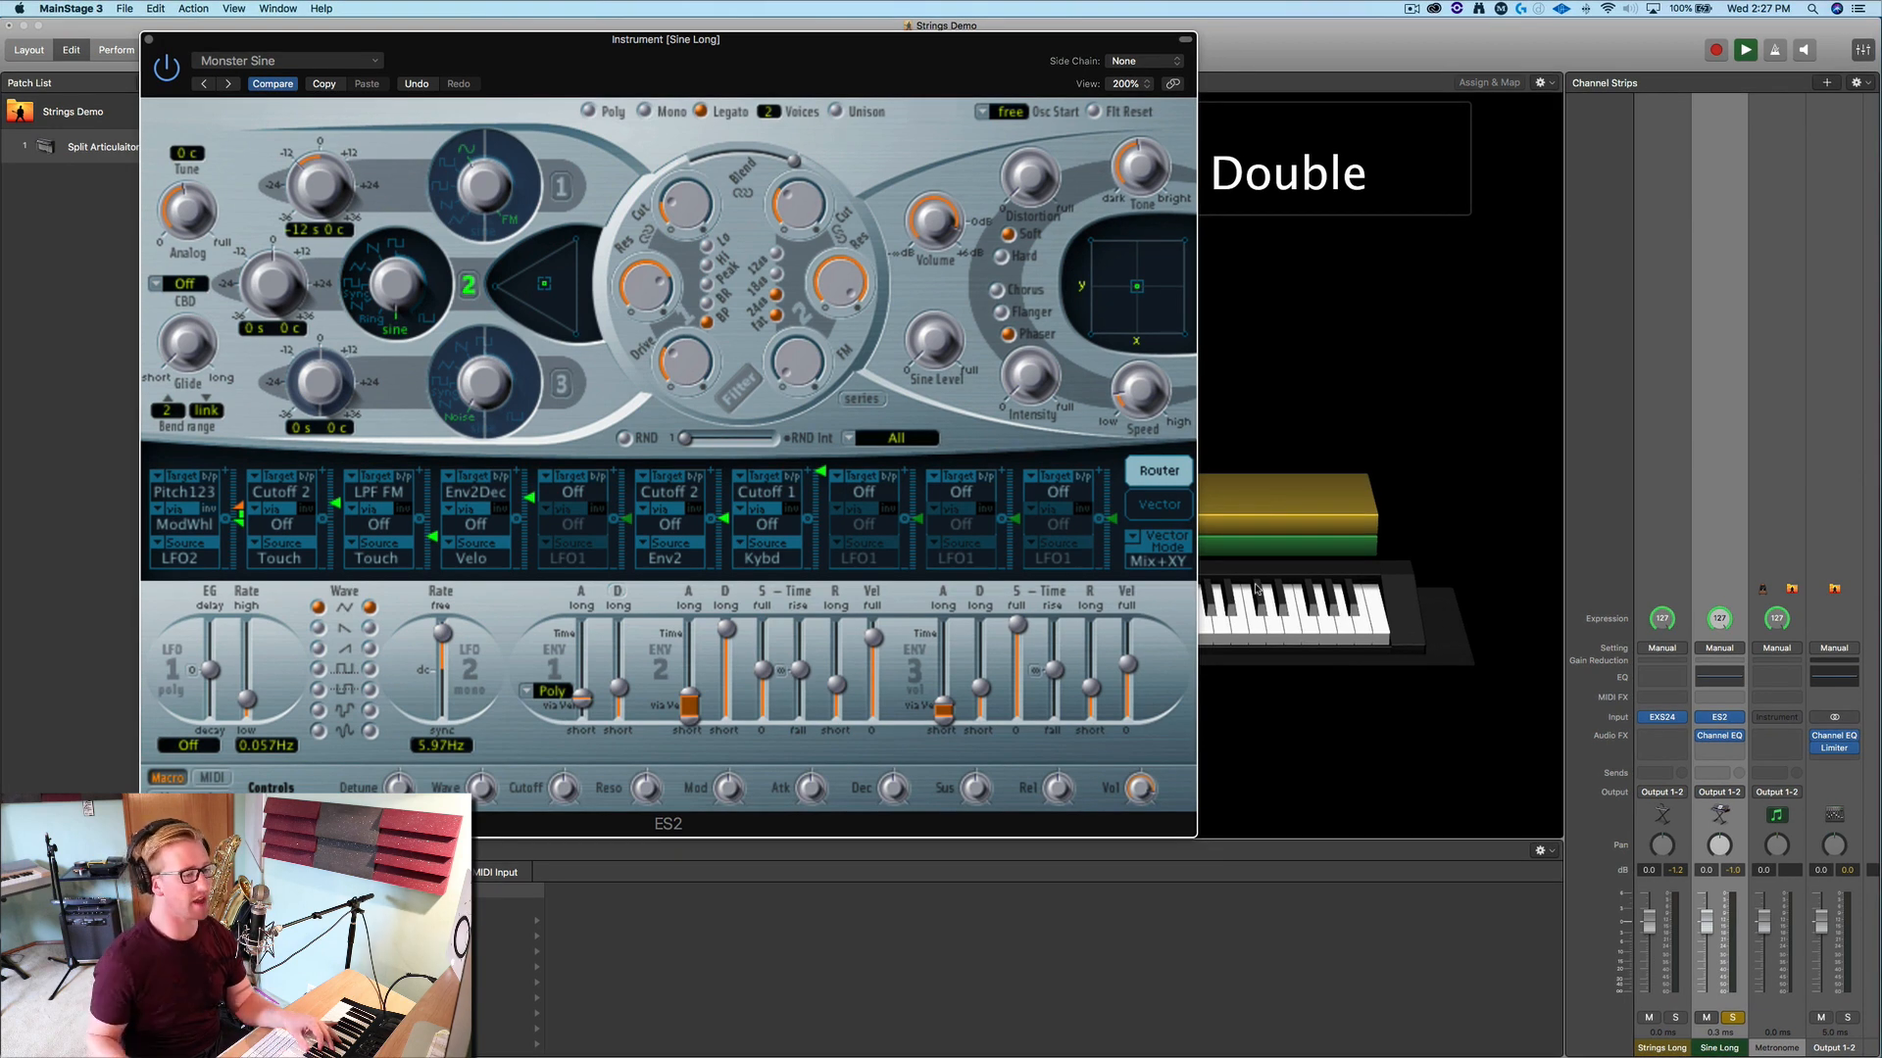
Unsolo the Sine Long channel and lengthen the attack of the ES2's envelope 3 to about mid-range
click(1732, 1021)
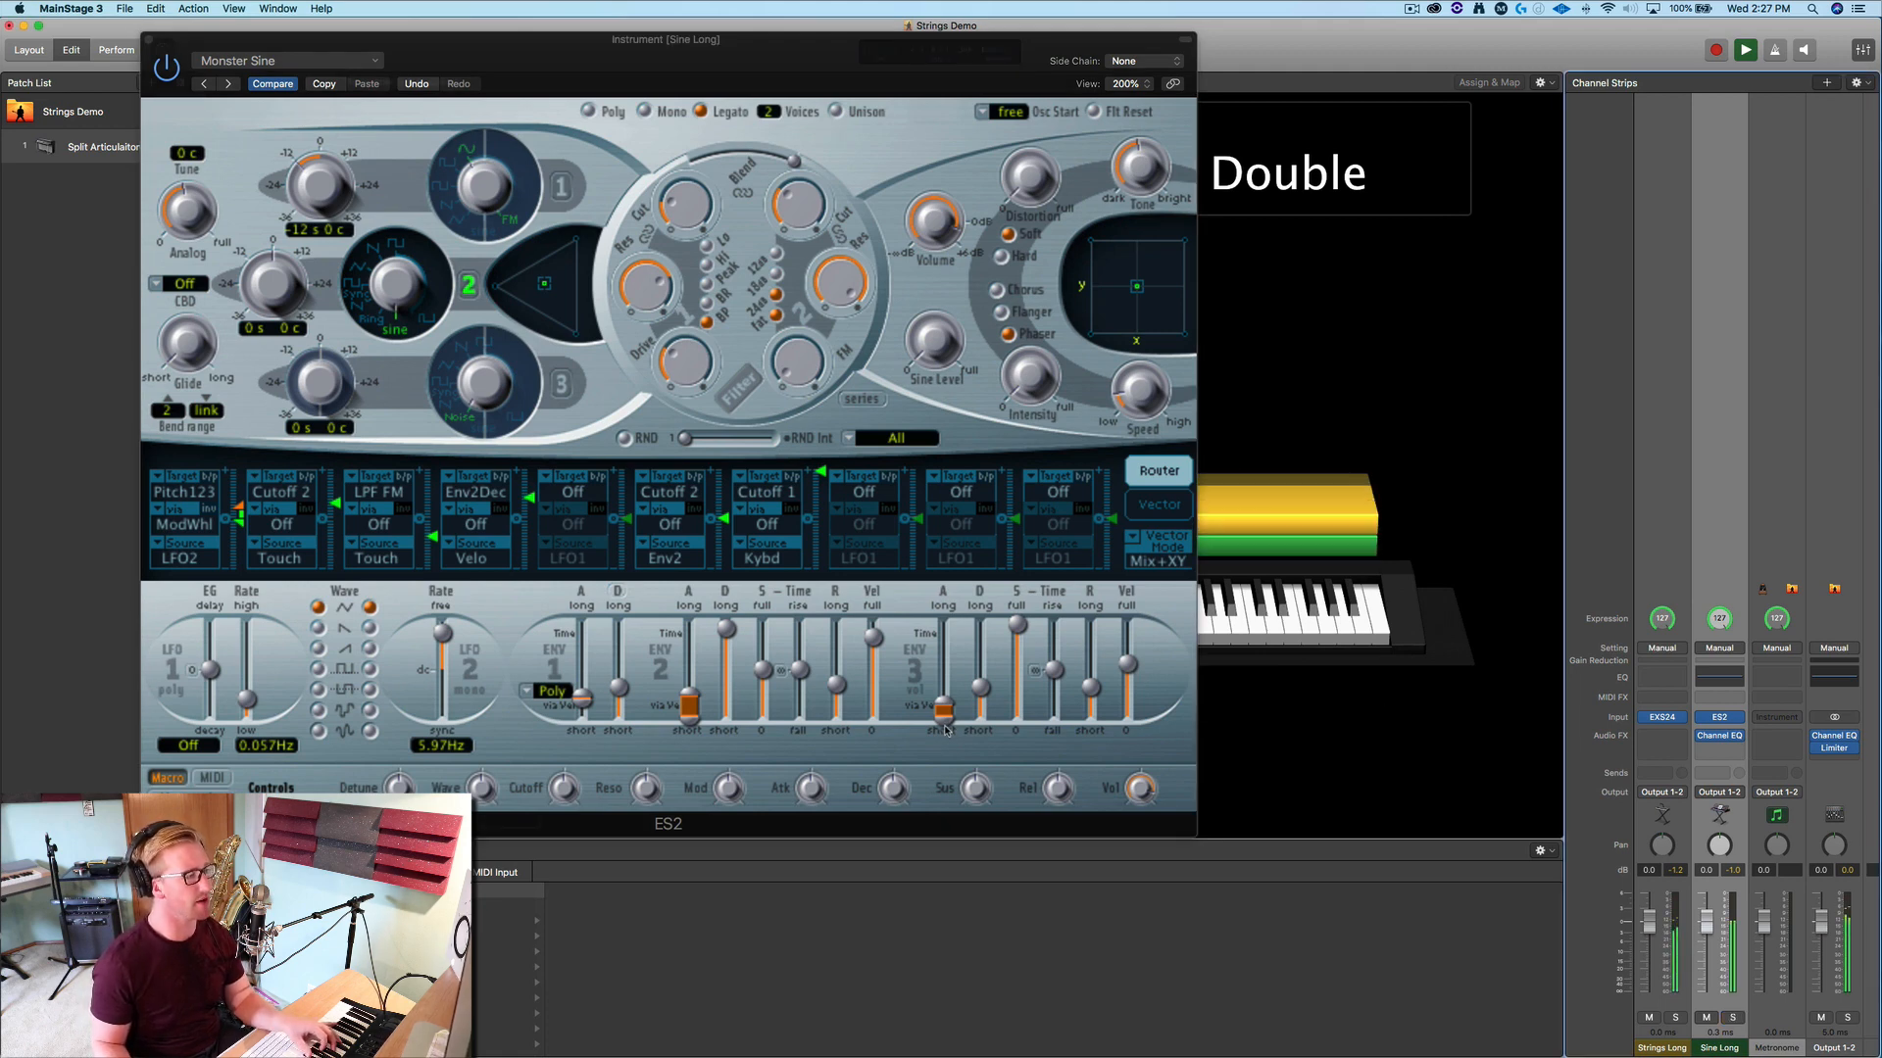
drag(946, 730, 945, 704)
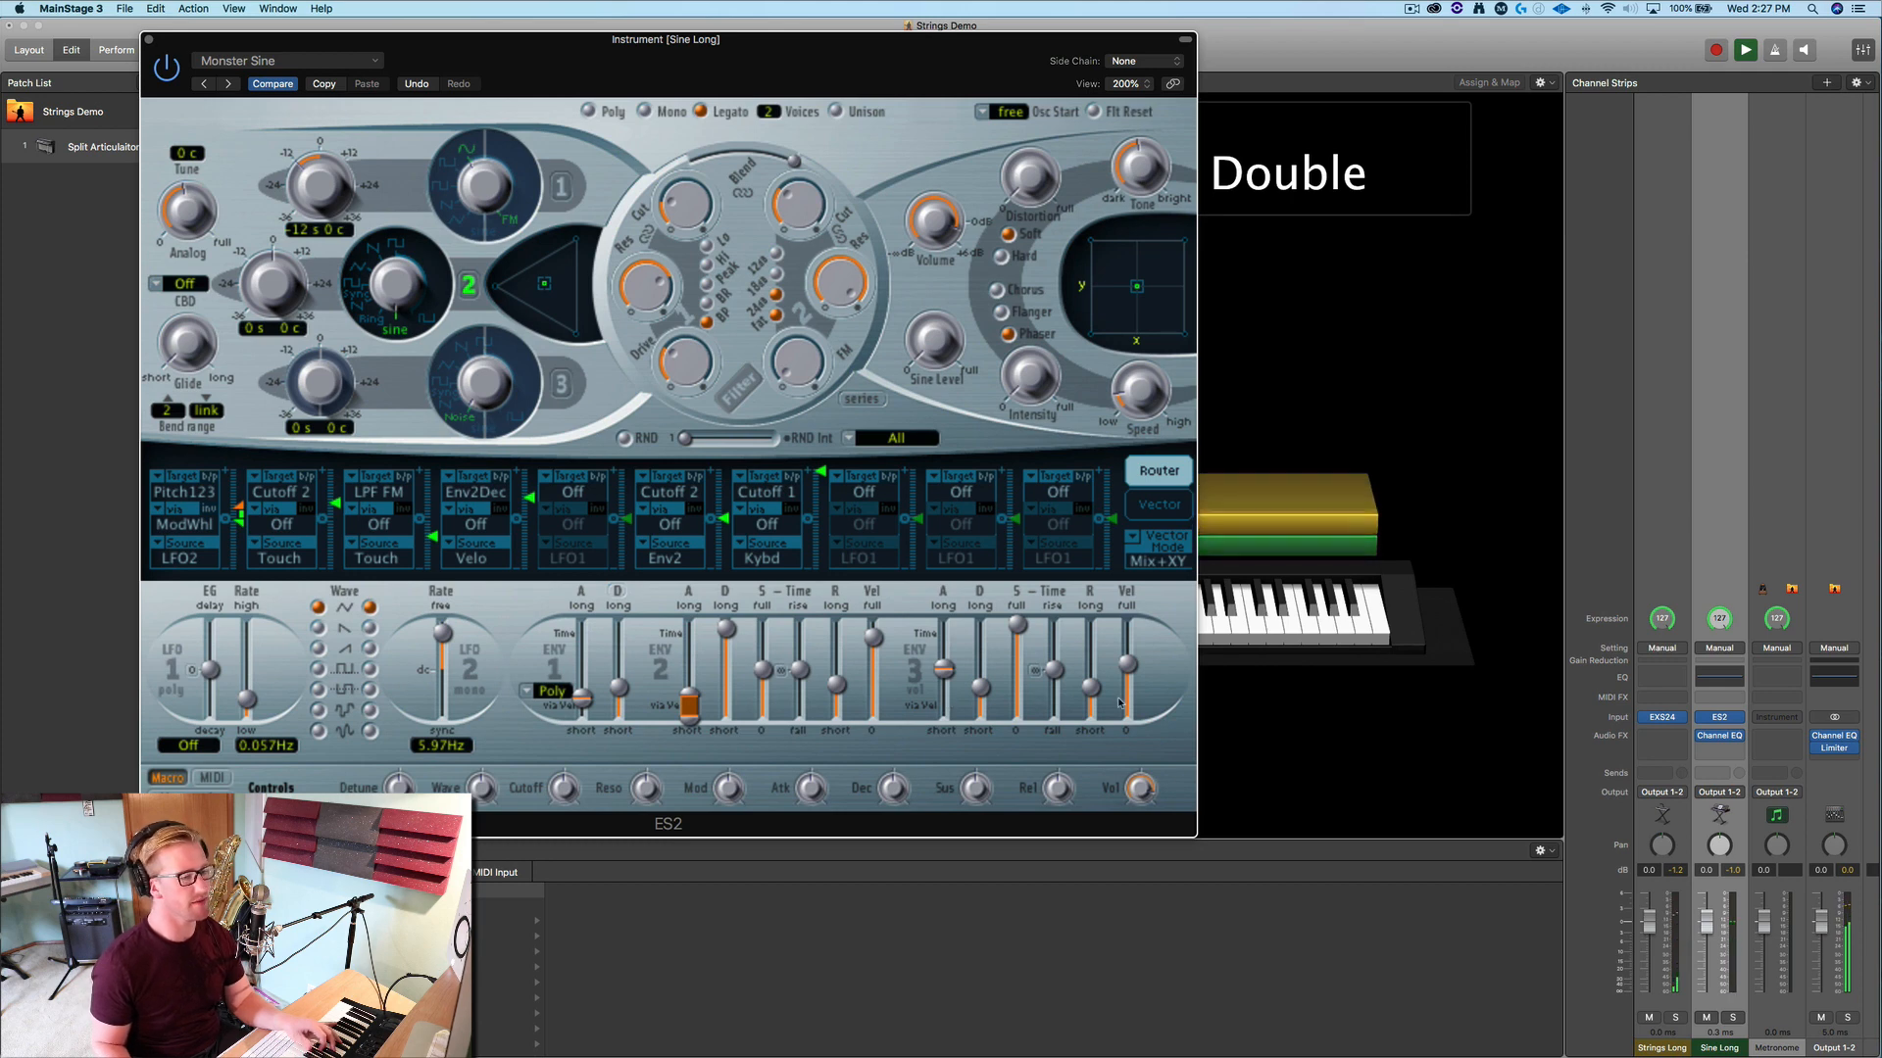
Add a Channel EQ to Strings Long, compare its spectrum with Sine Long's on their analyzers, and close both EQ windows
drag(1100, 702, 1100, 696)
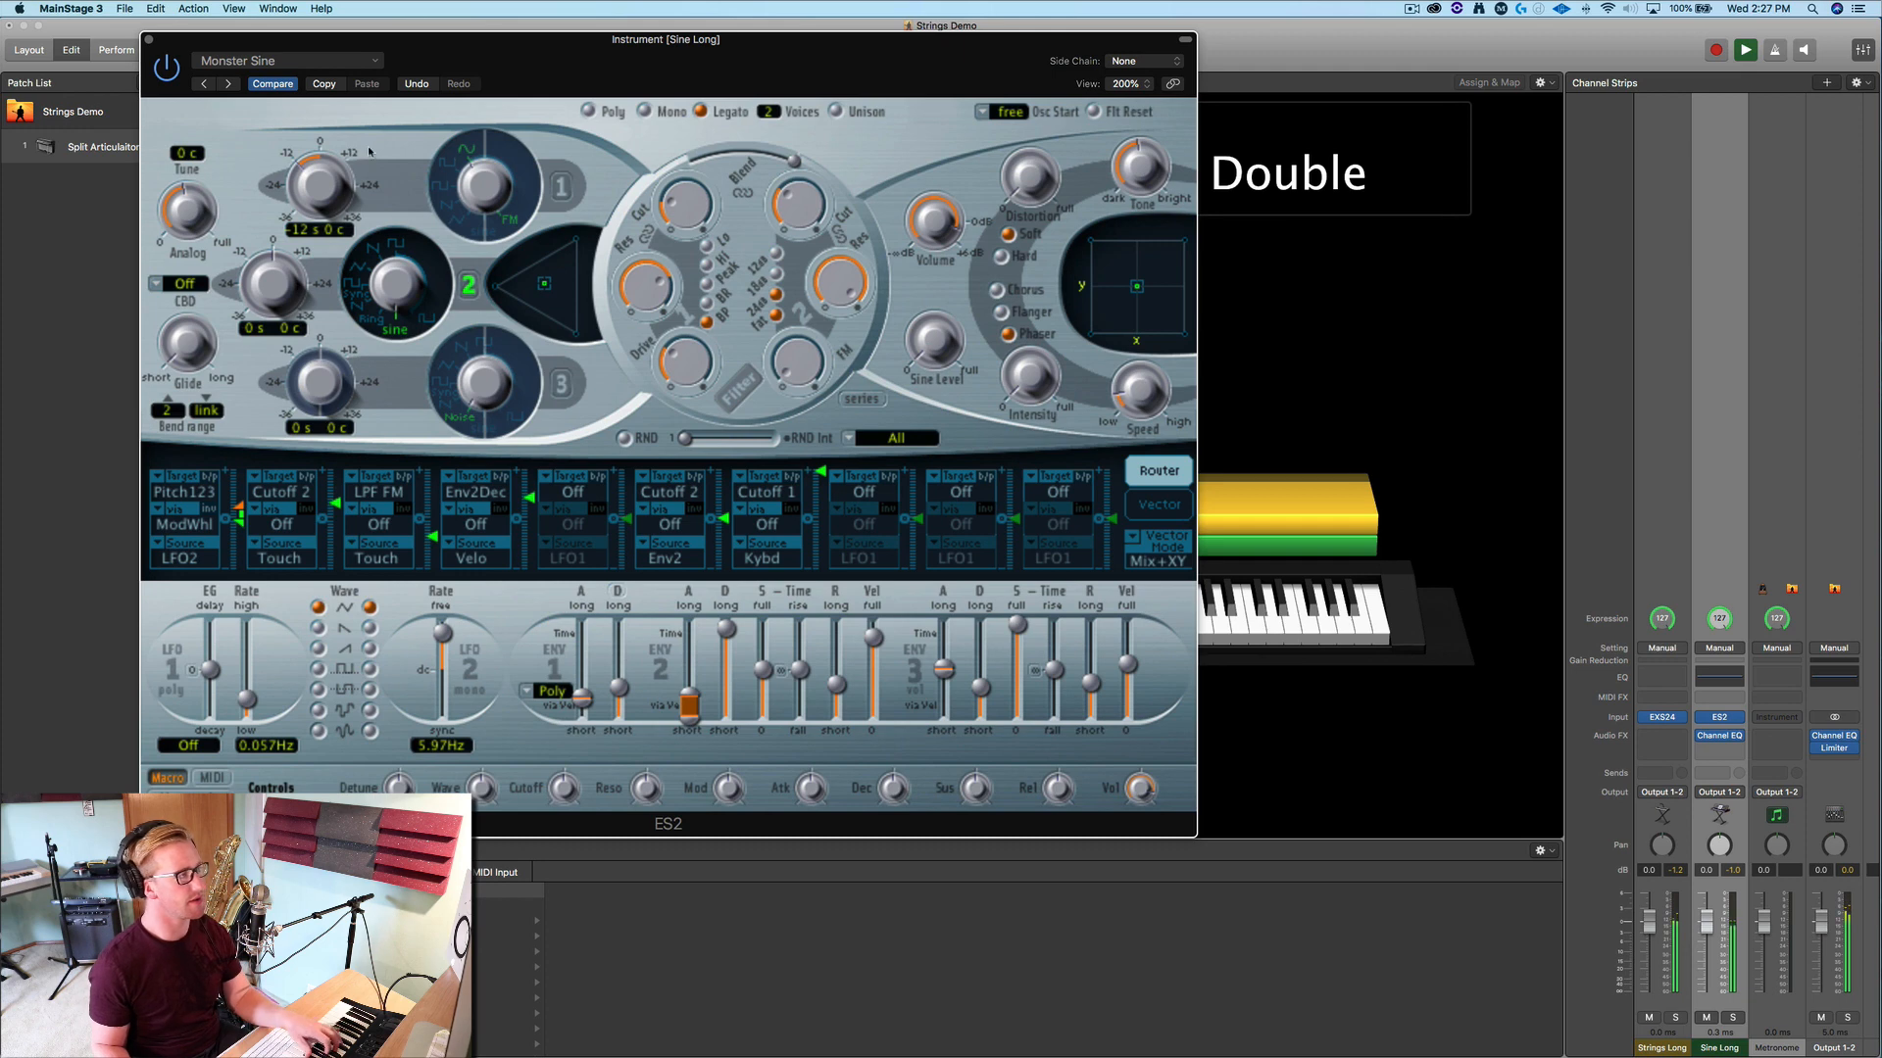
drag(703, 73, 961, 121)
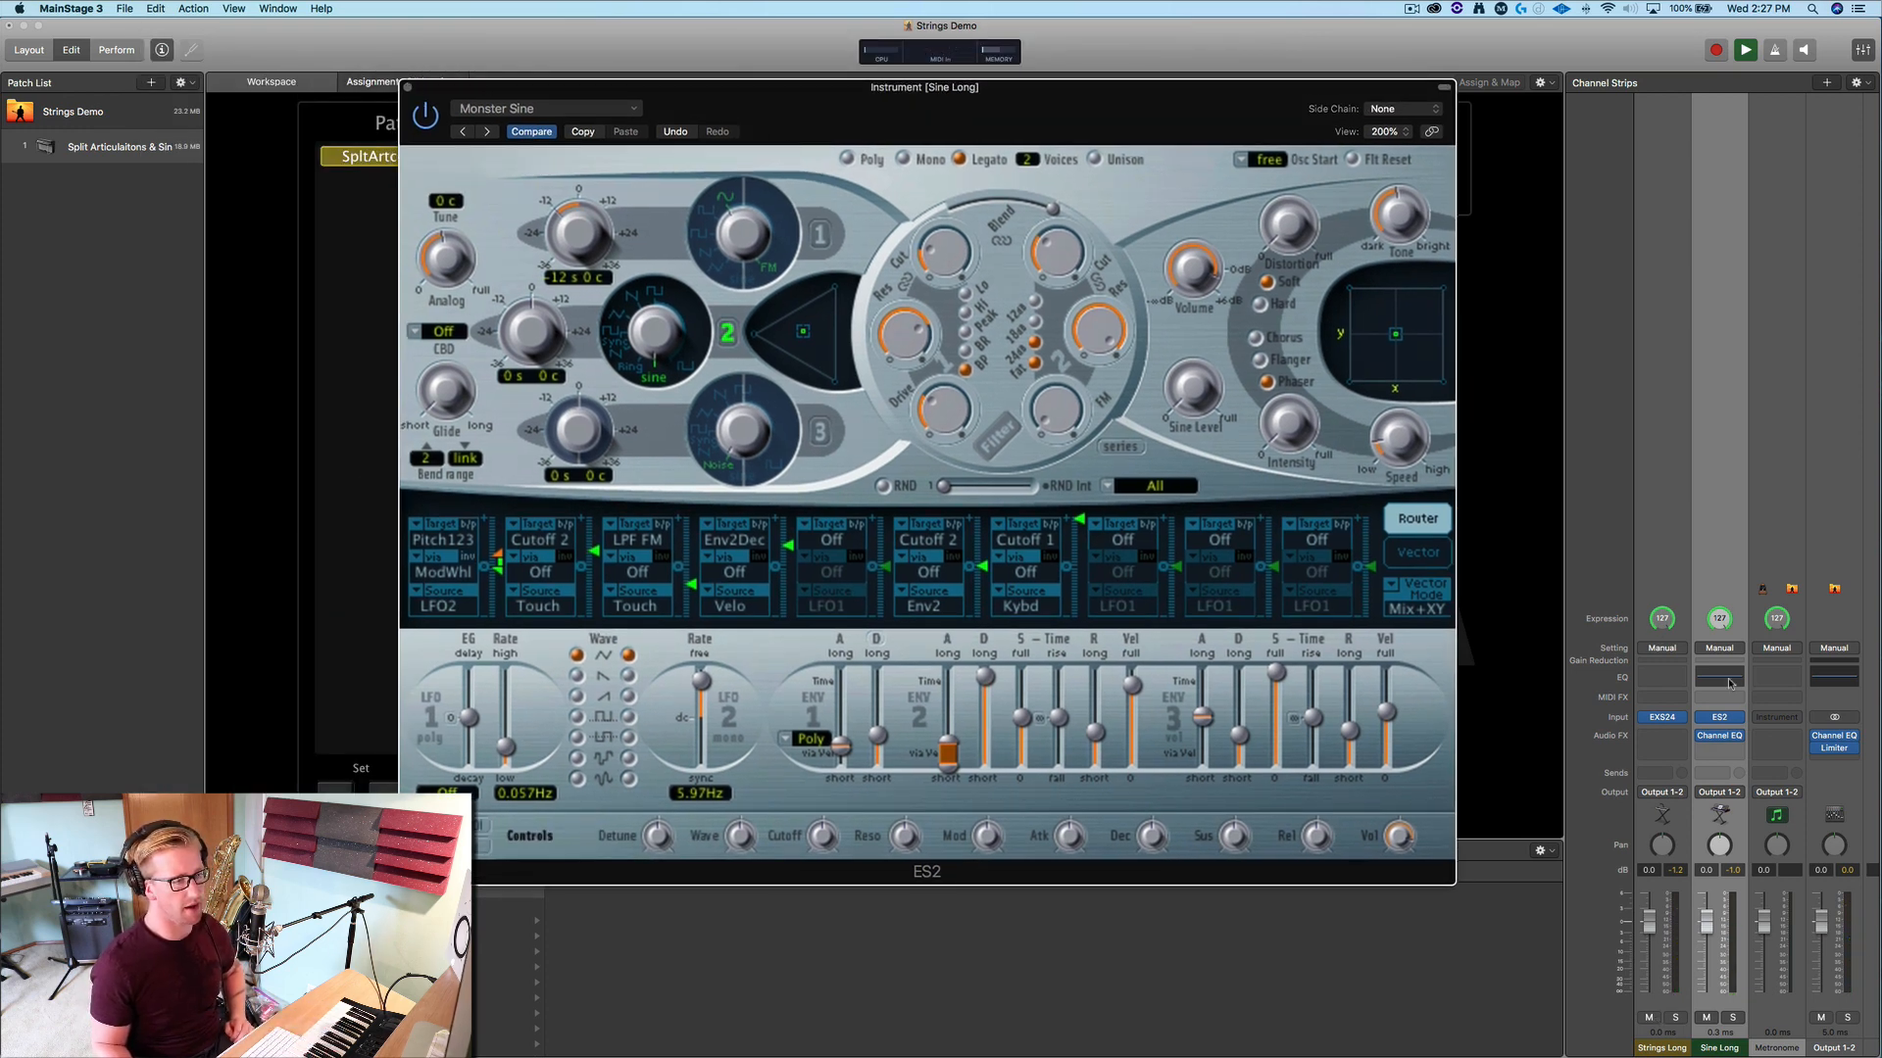
click(1719, 735)
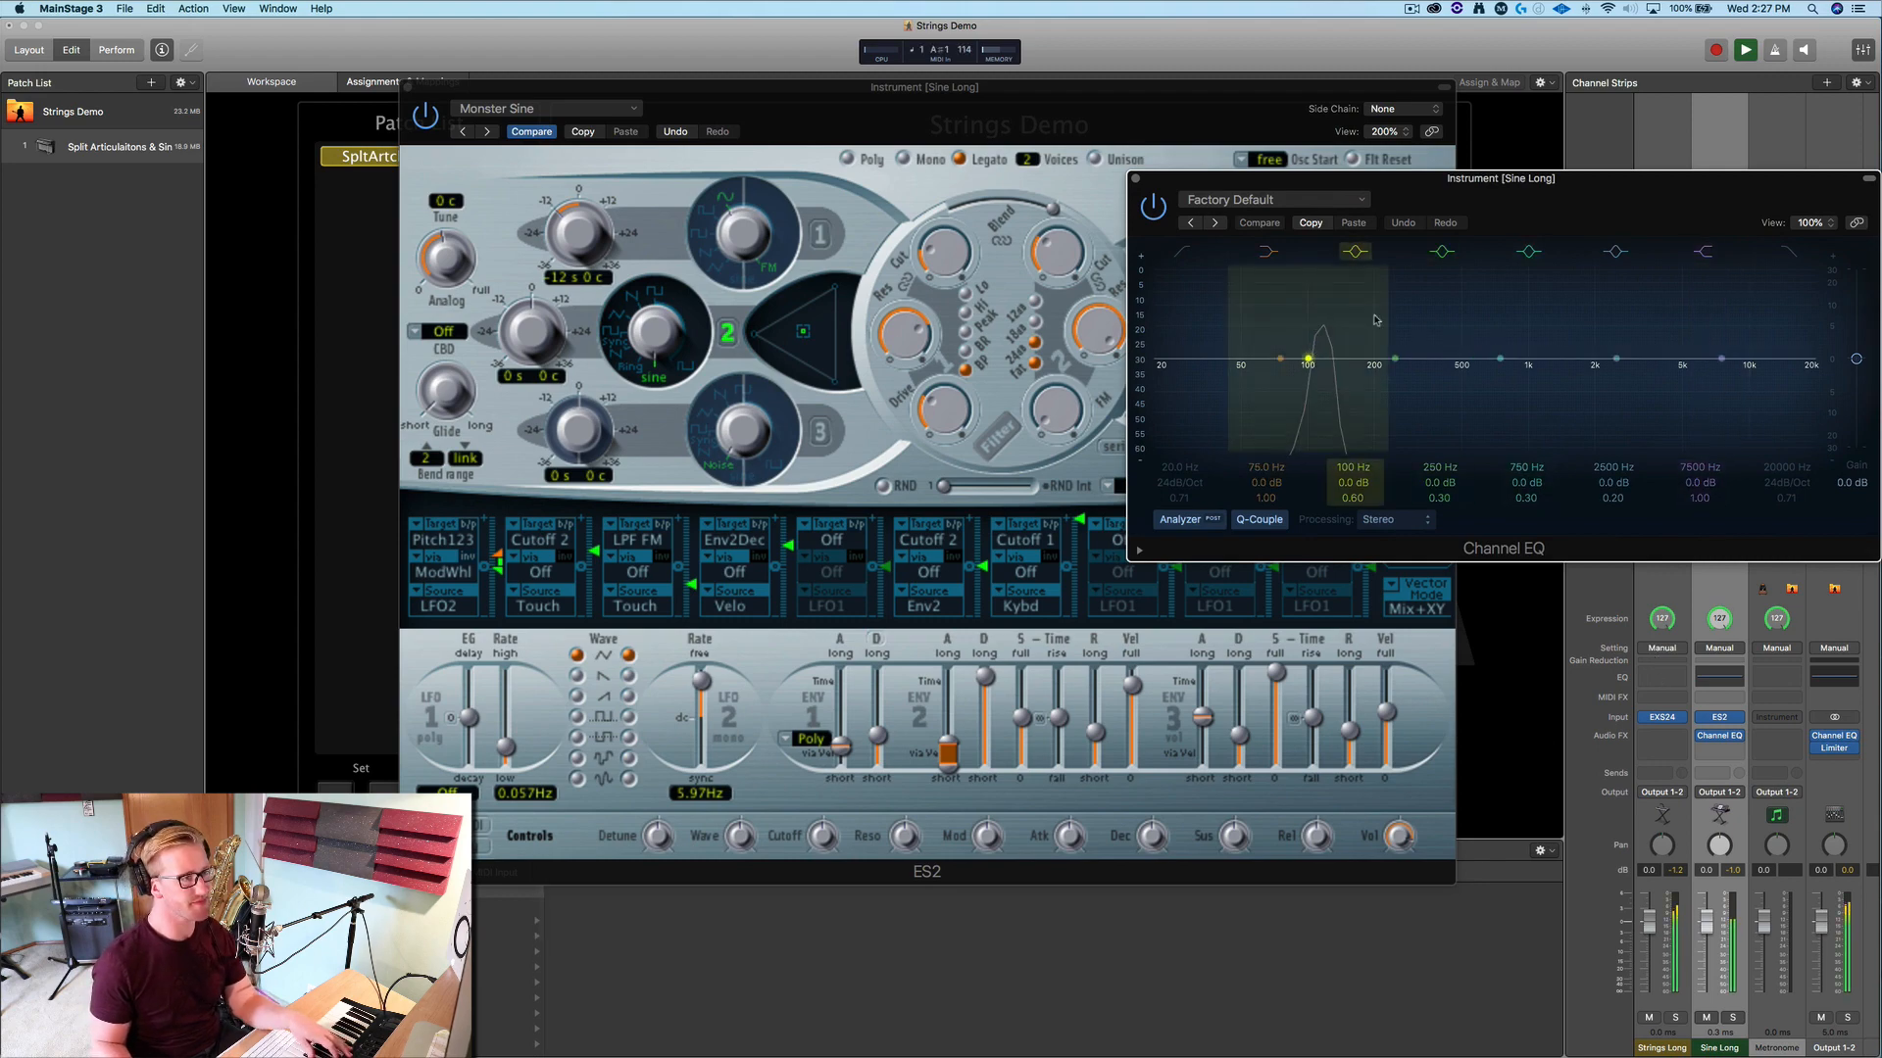
drag(1516, 225, 1010, 211)
click(1665, 679)
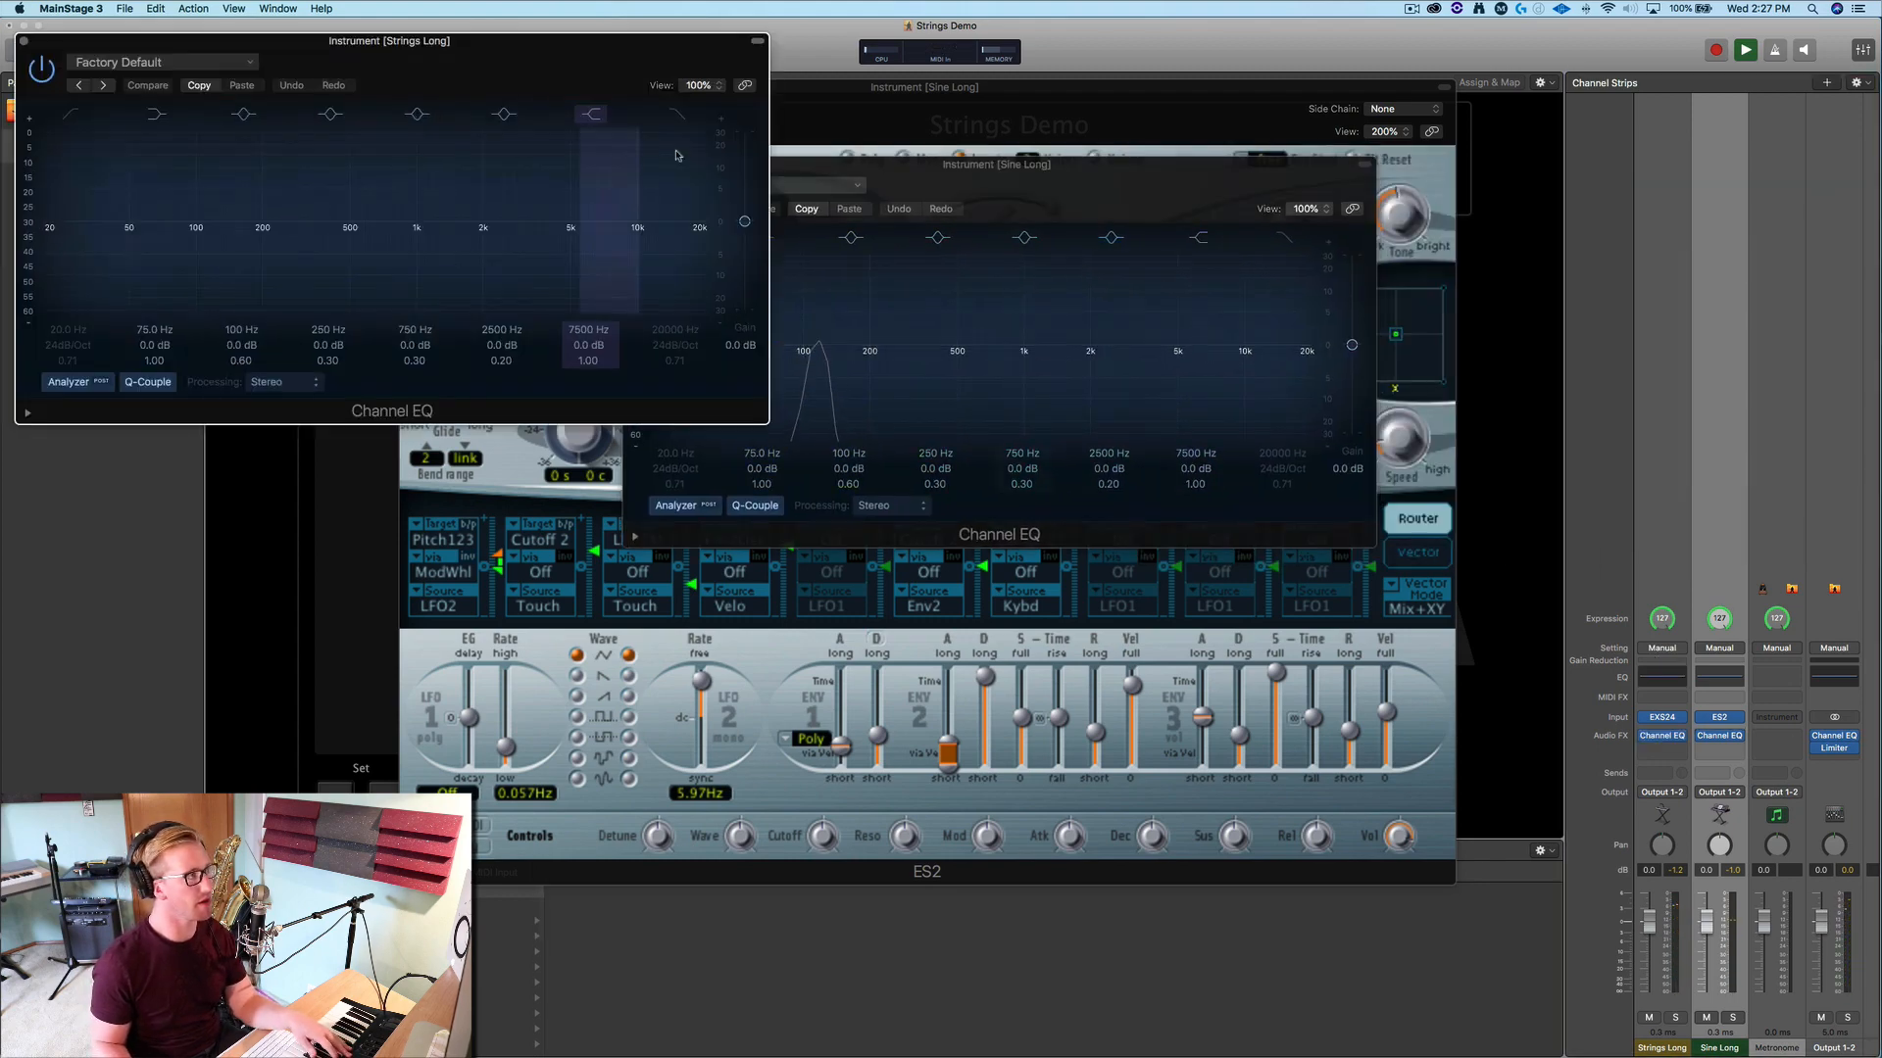
drag(441, 42, 1408, 642)
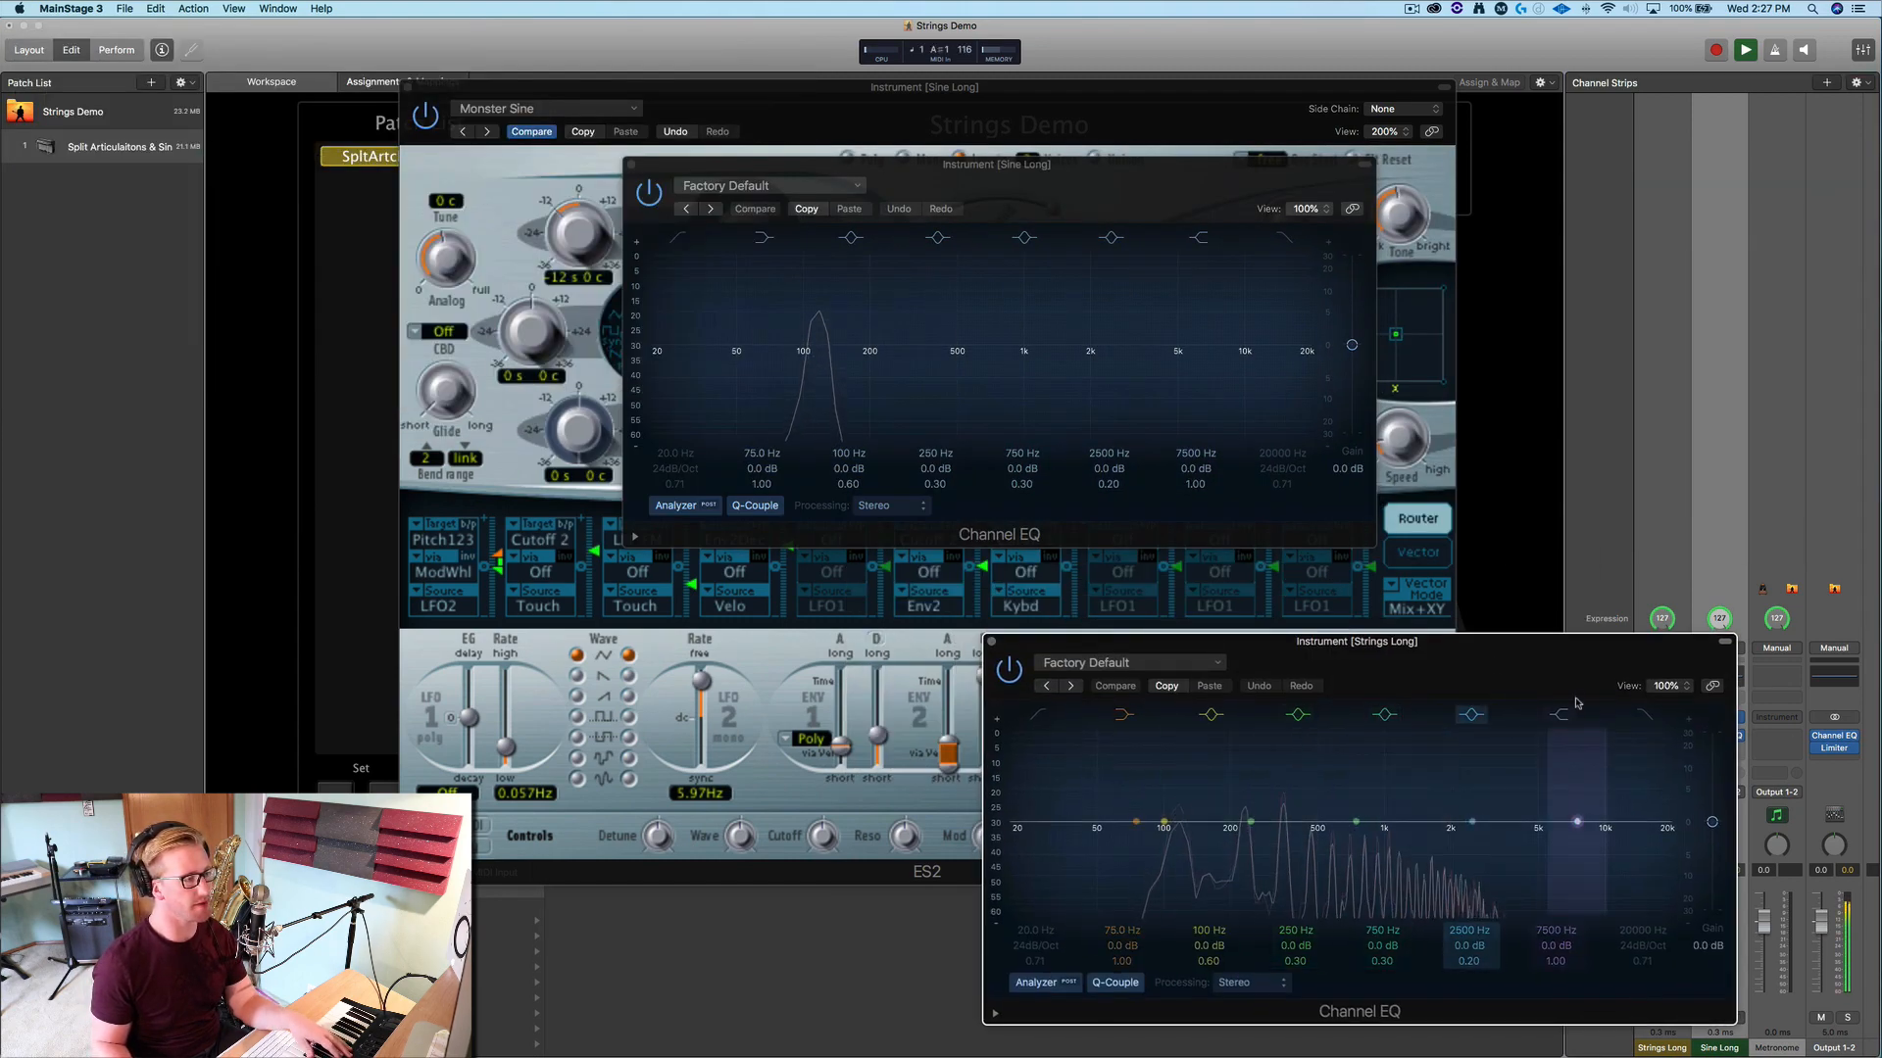
click(631, 165)
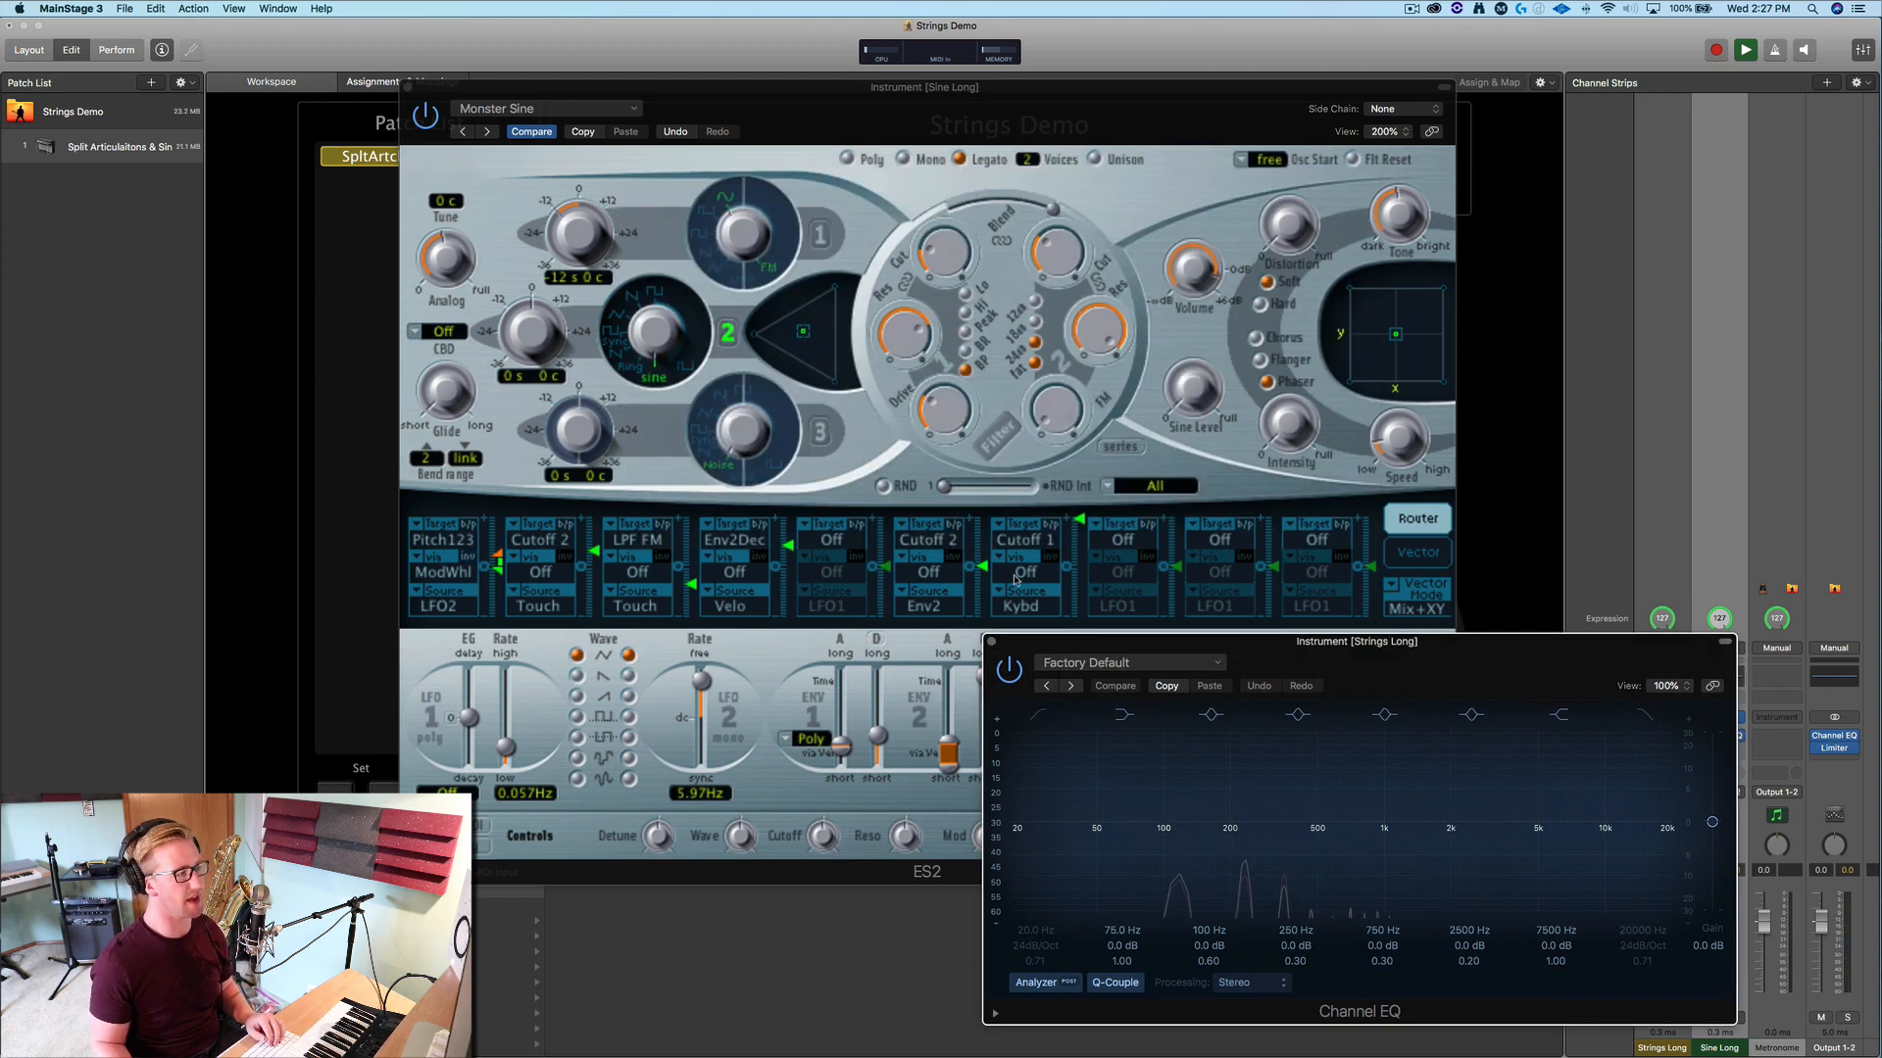
click(991, 643)
Try oscillator 2 of the ES2 at -12 semitones, and return it to 0
double_click(508, 377)
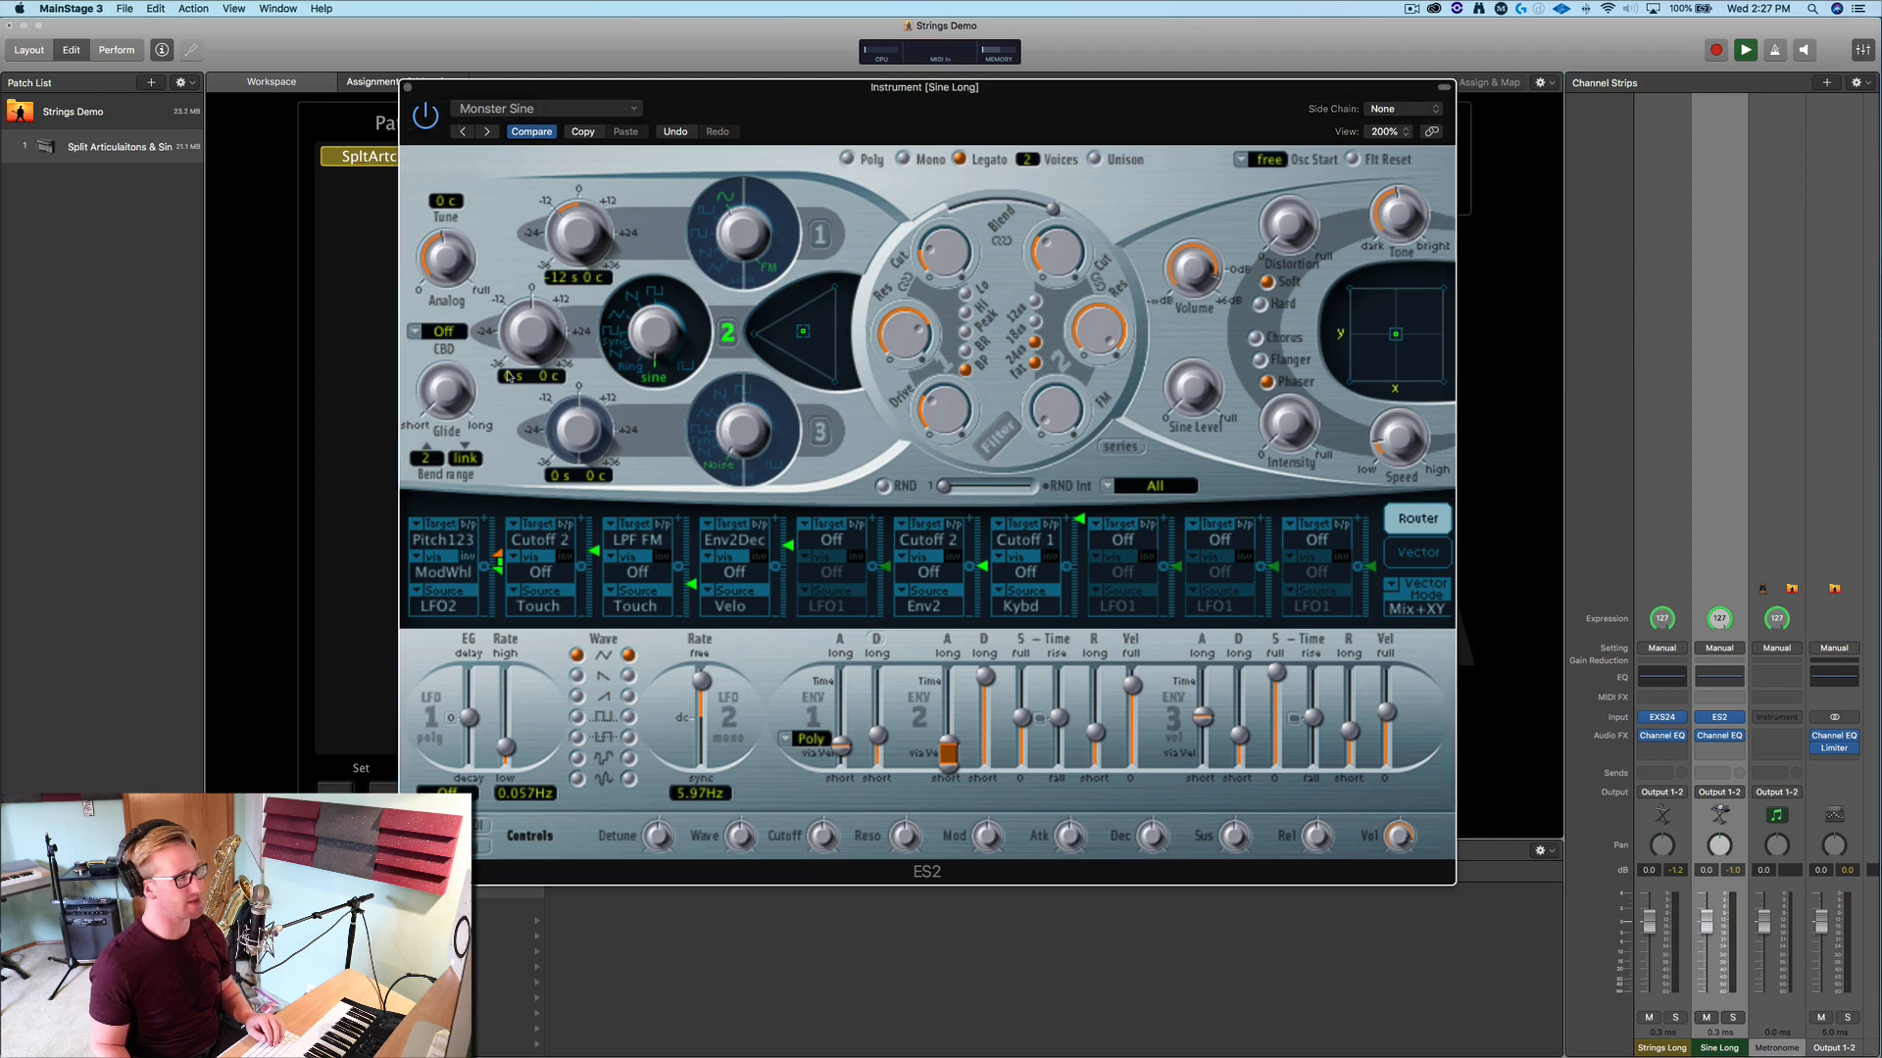
key(Return)
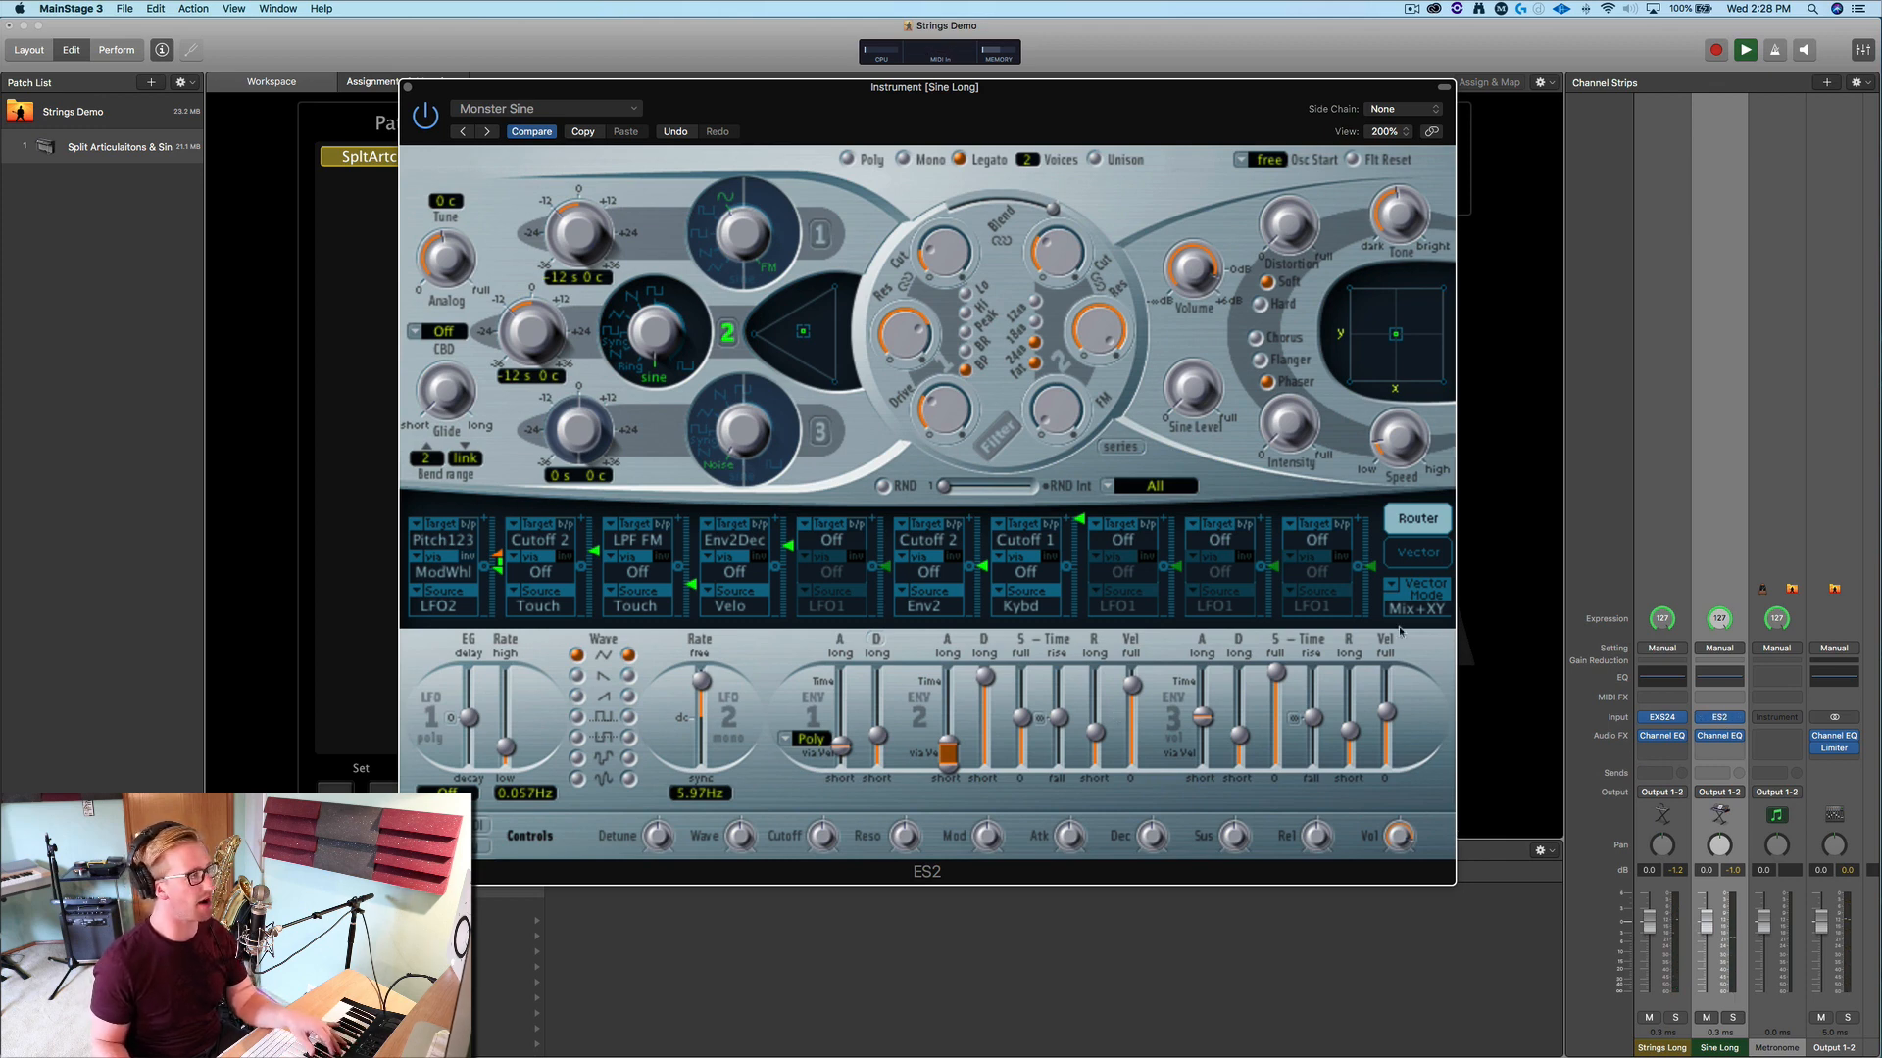
double_click(509, 378)
text(0)
key(Return)
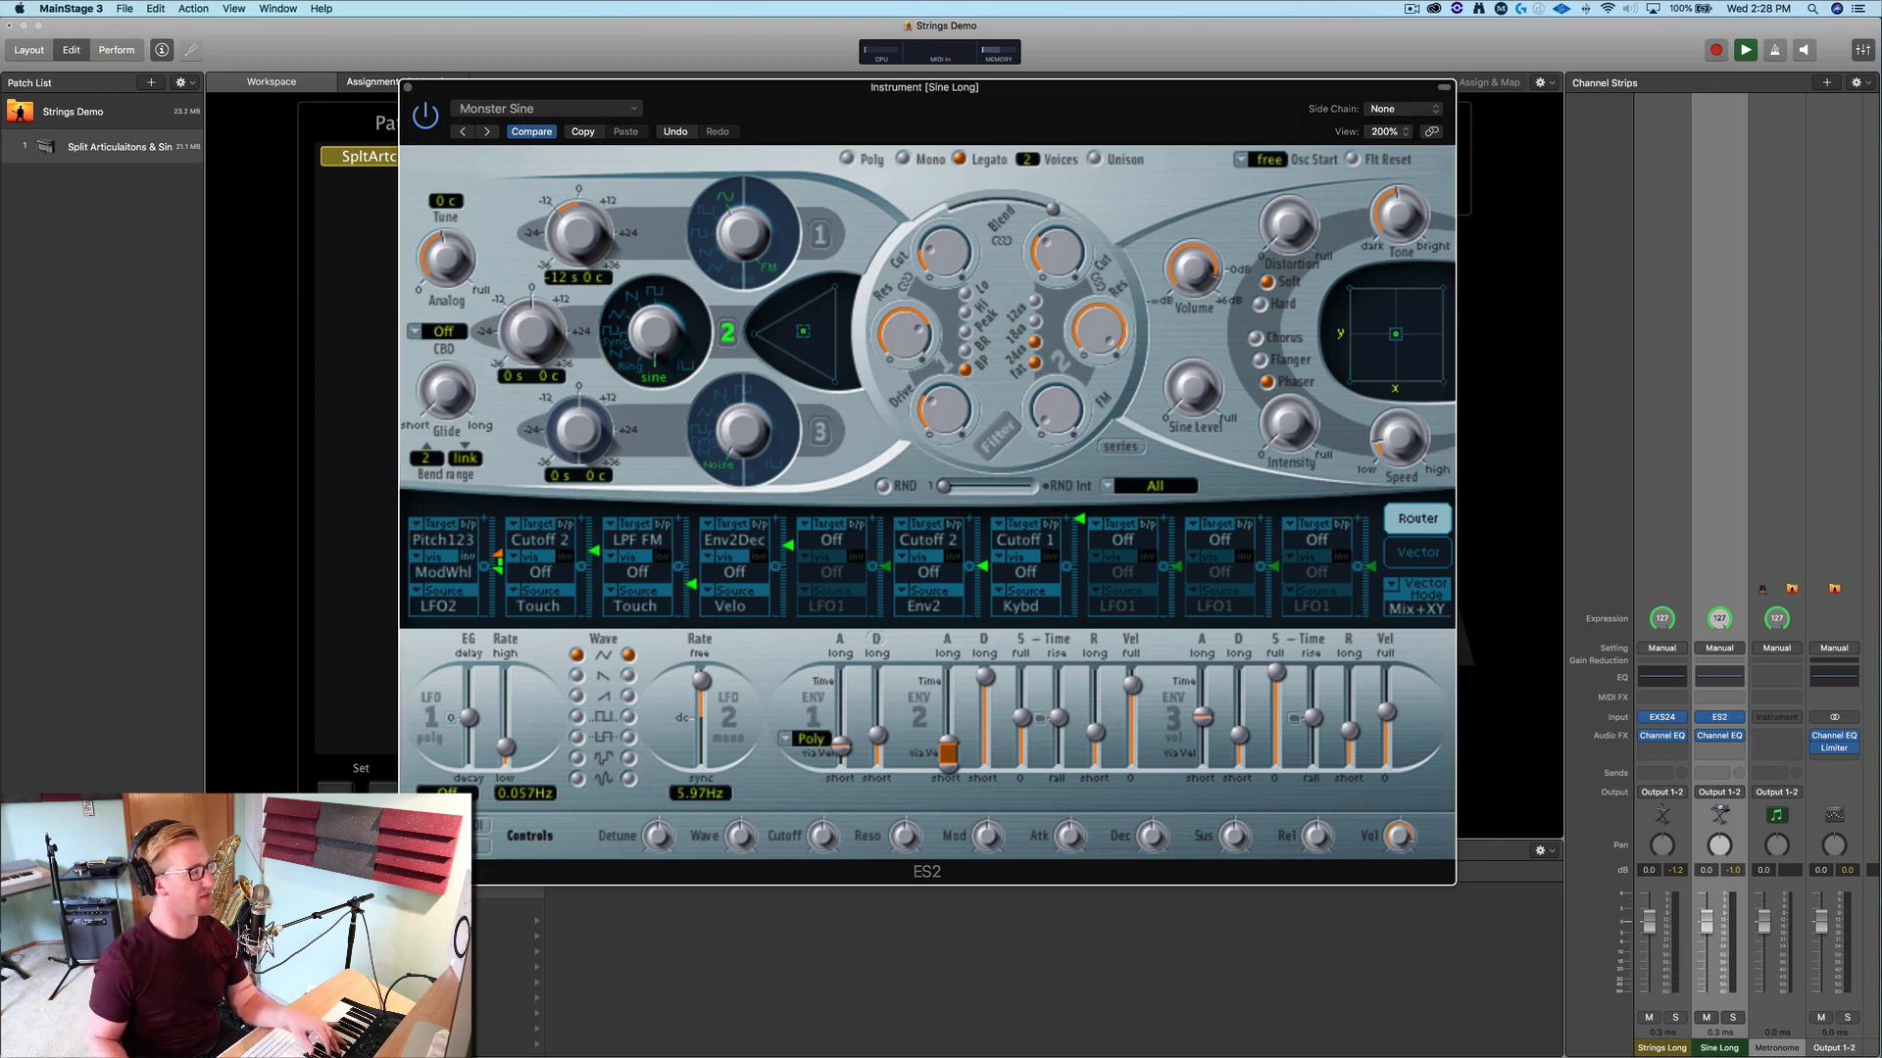
Close the ES2 window and limit the key ranges of Strings Long and Sine Long to a high key of A2
click(409, 87)
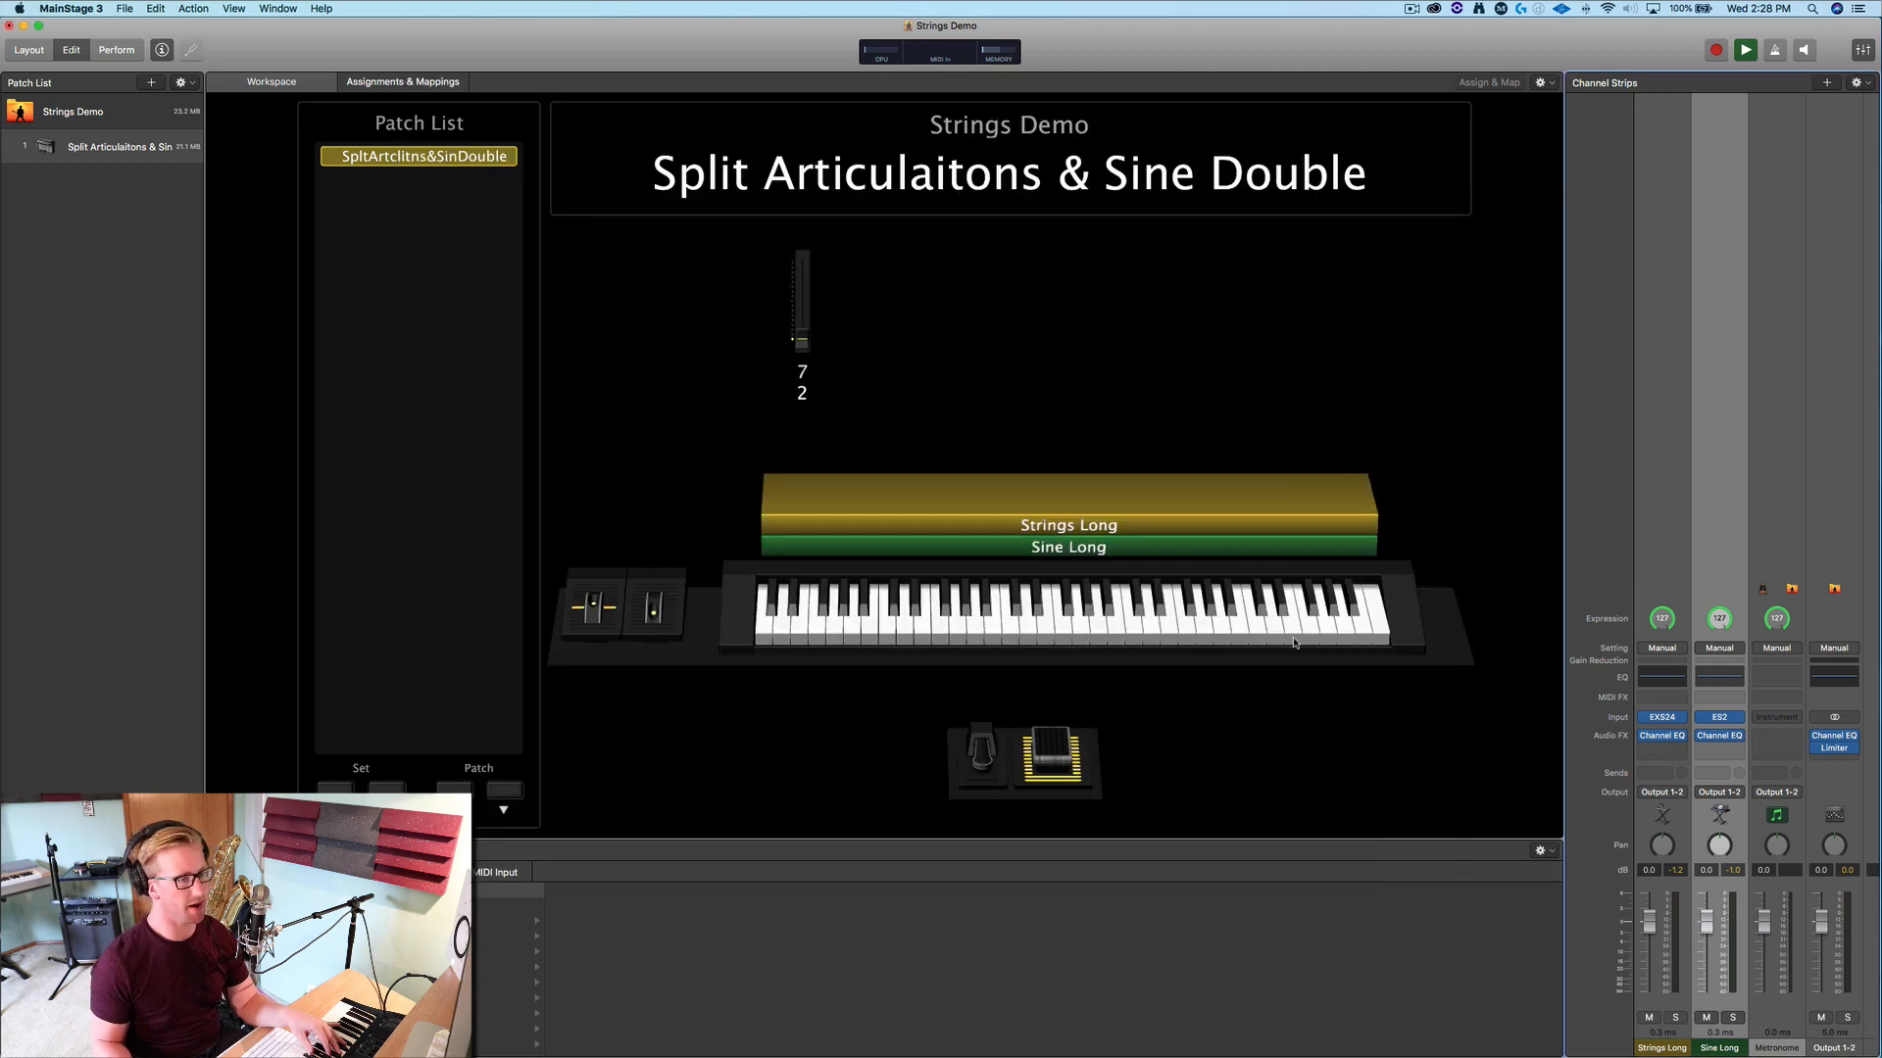
click(1659, 402)
click(1721, 431)
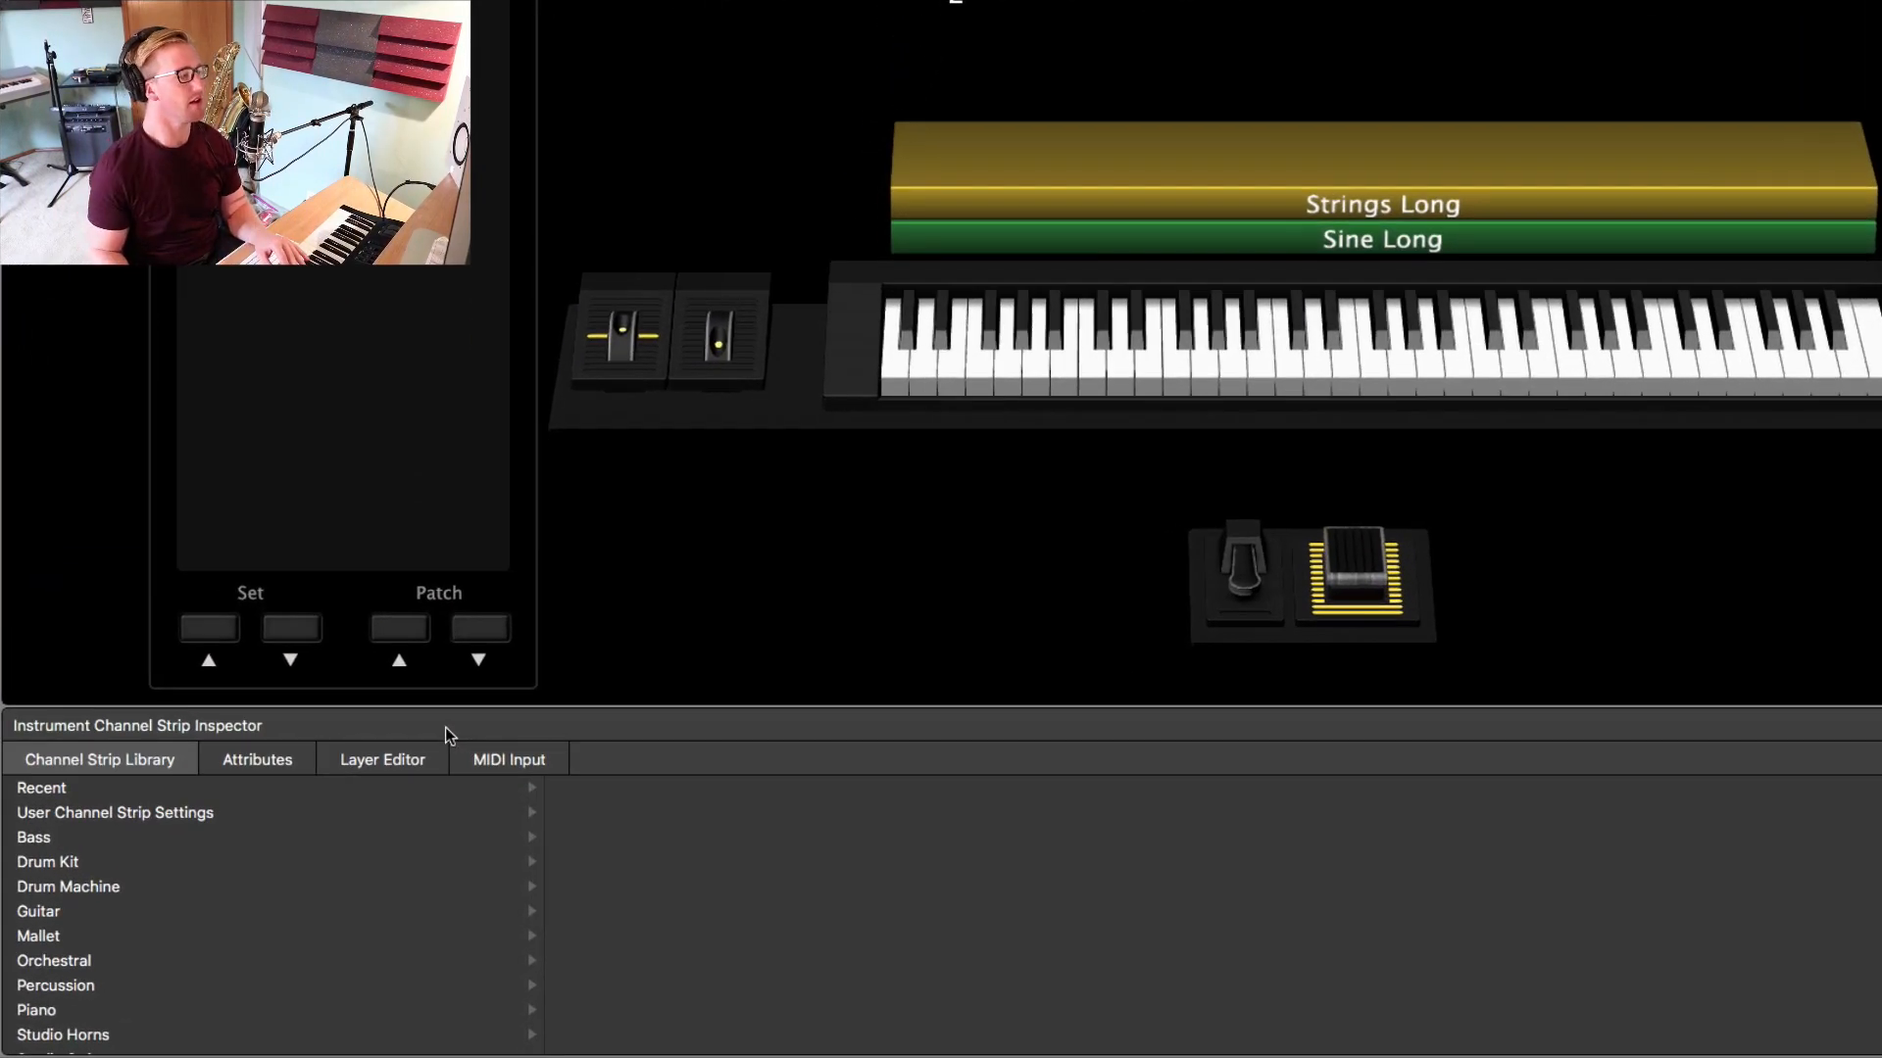
click(387, 764)
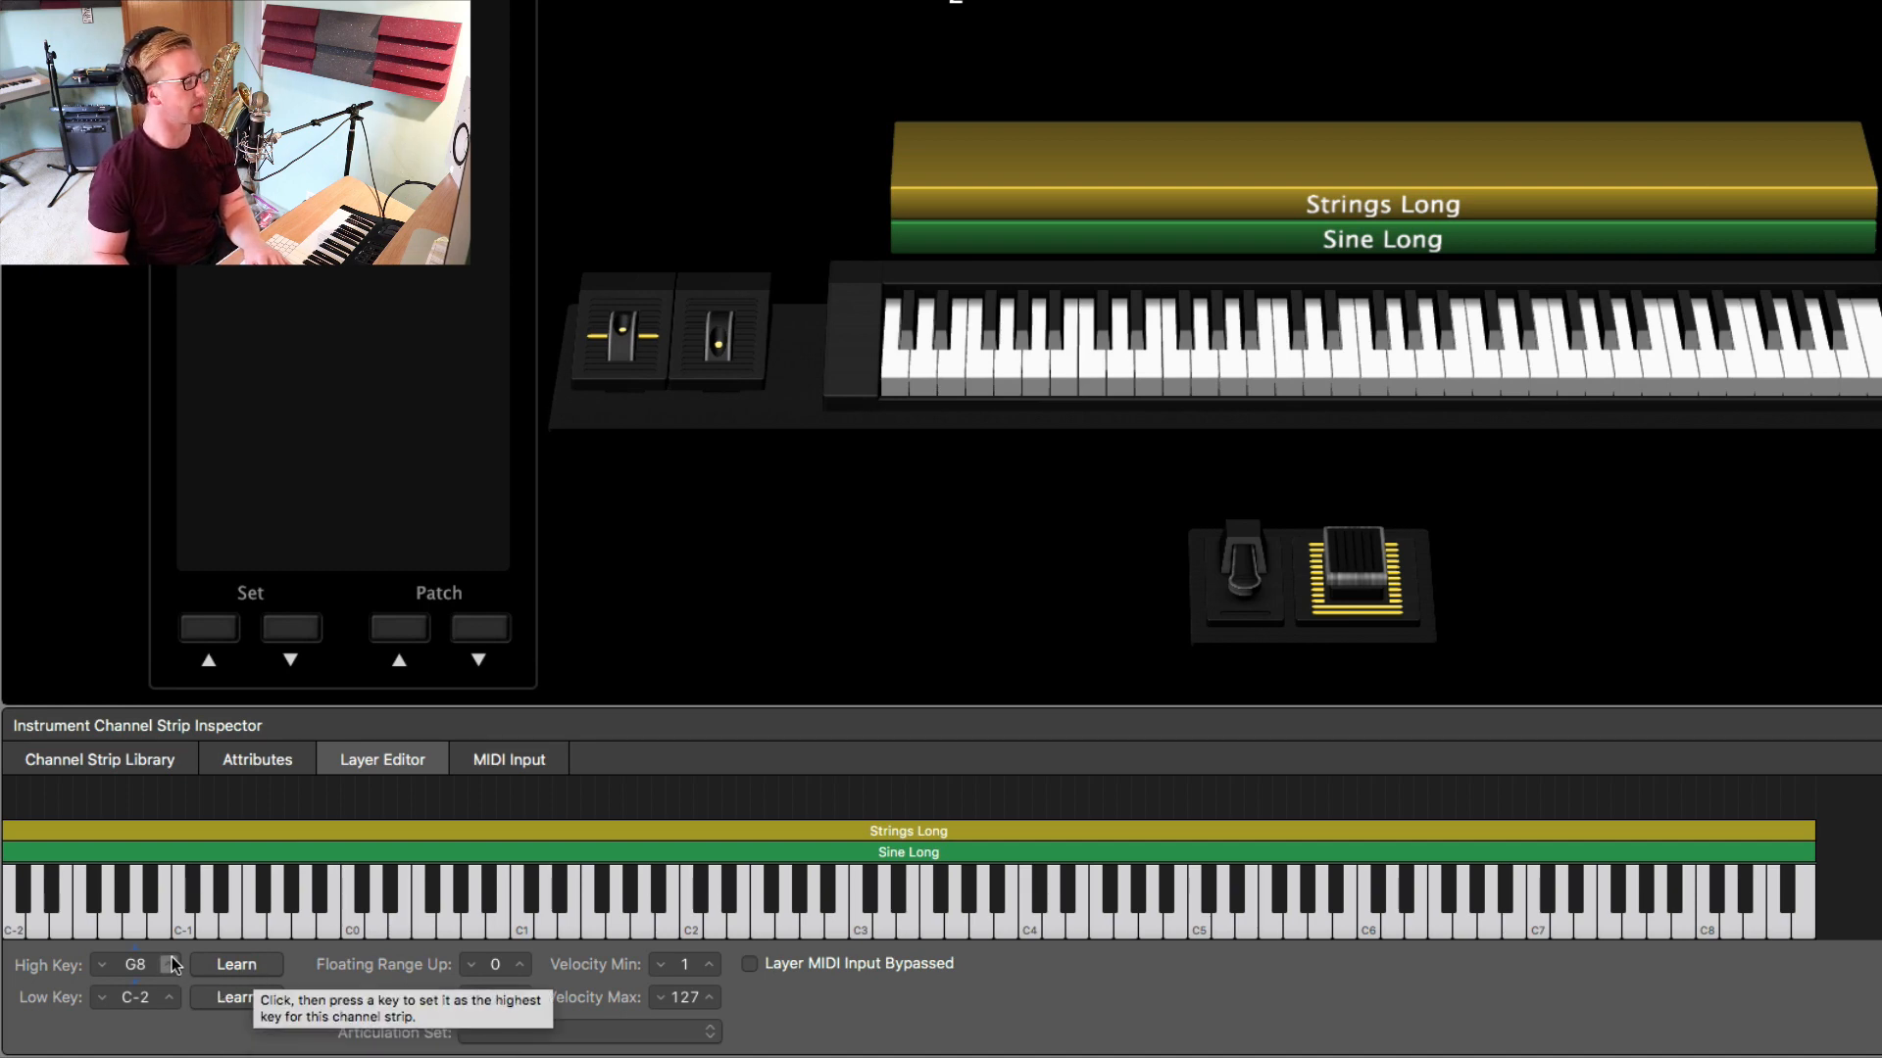
click(237, 972)
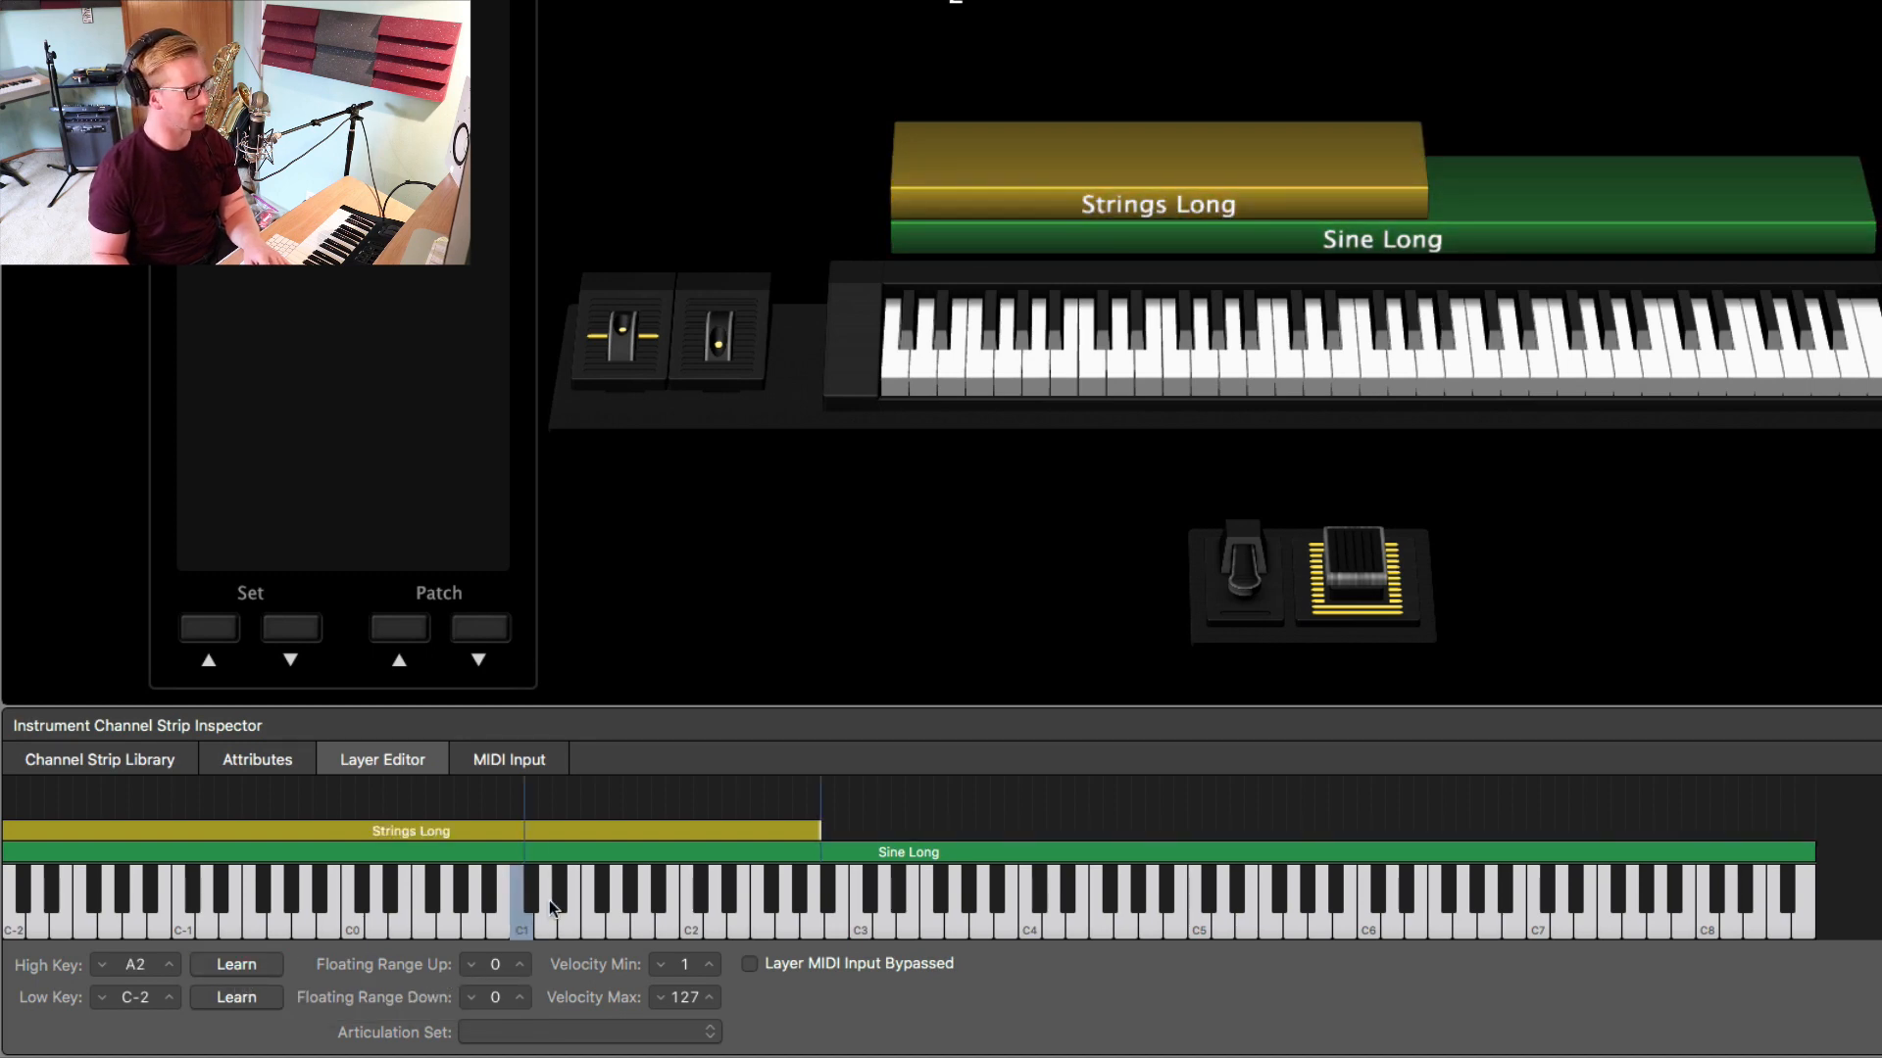
click(1559, 849)
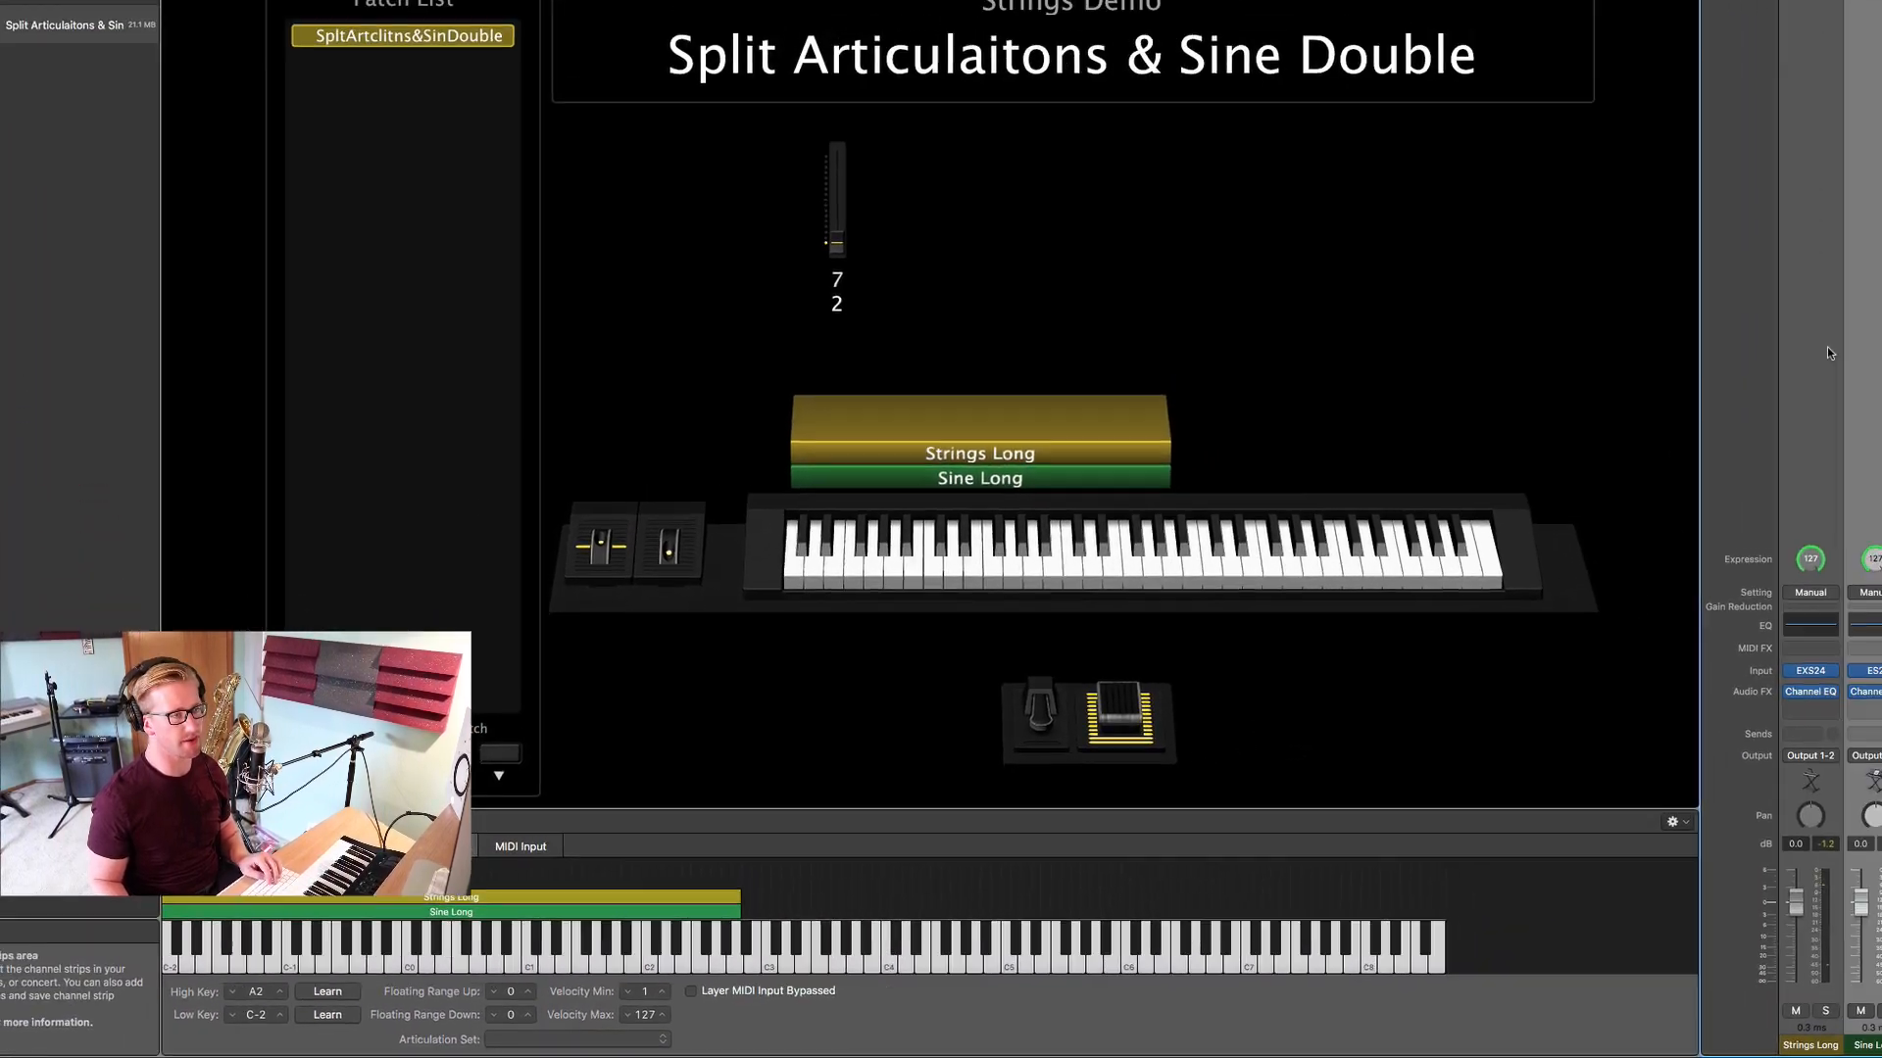
Duplicate the Strings Long and Sine Long channel strips and place one pair's key ranges above A2, extending to the keyboard's highest key
shift+click(1654, 473)
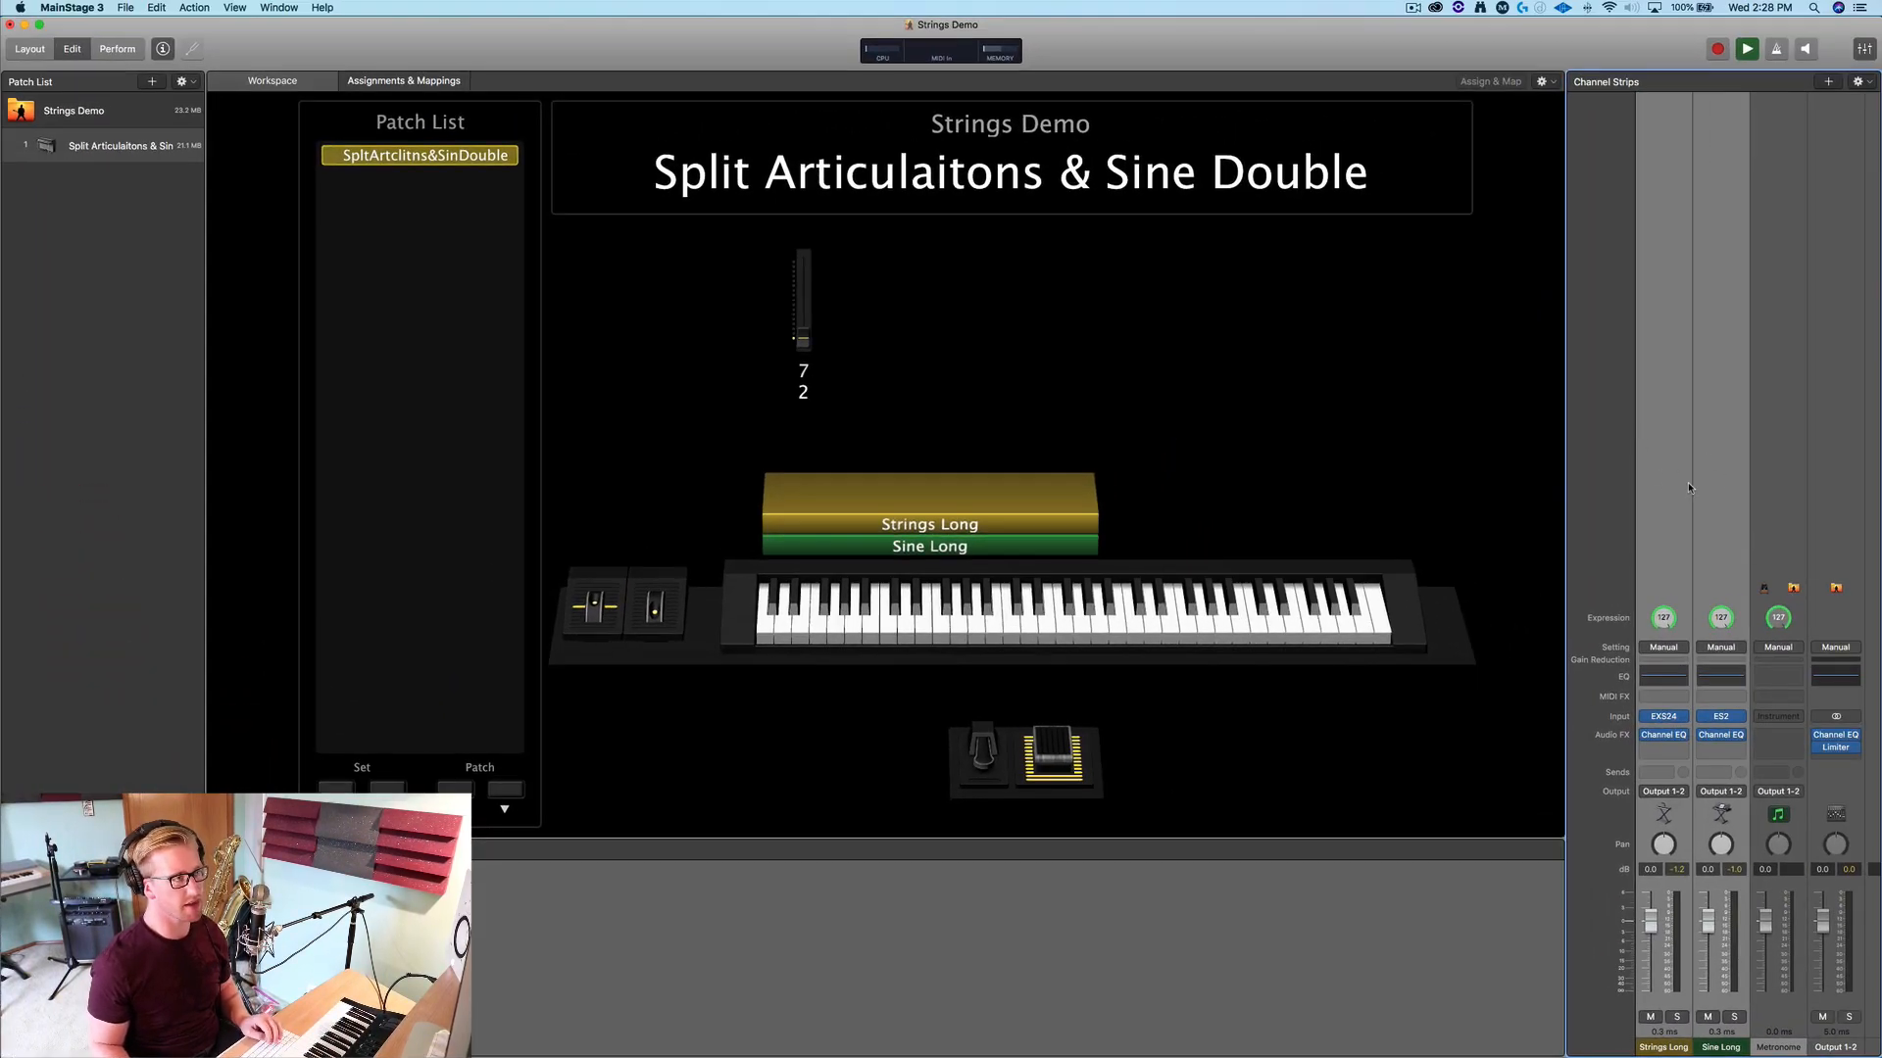
key(super+d)
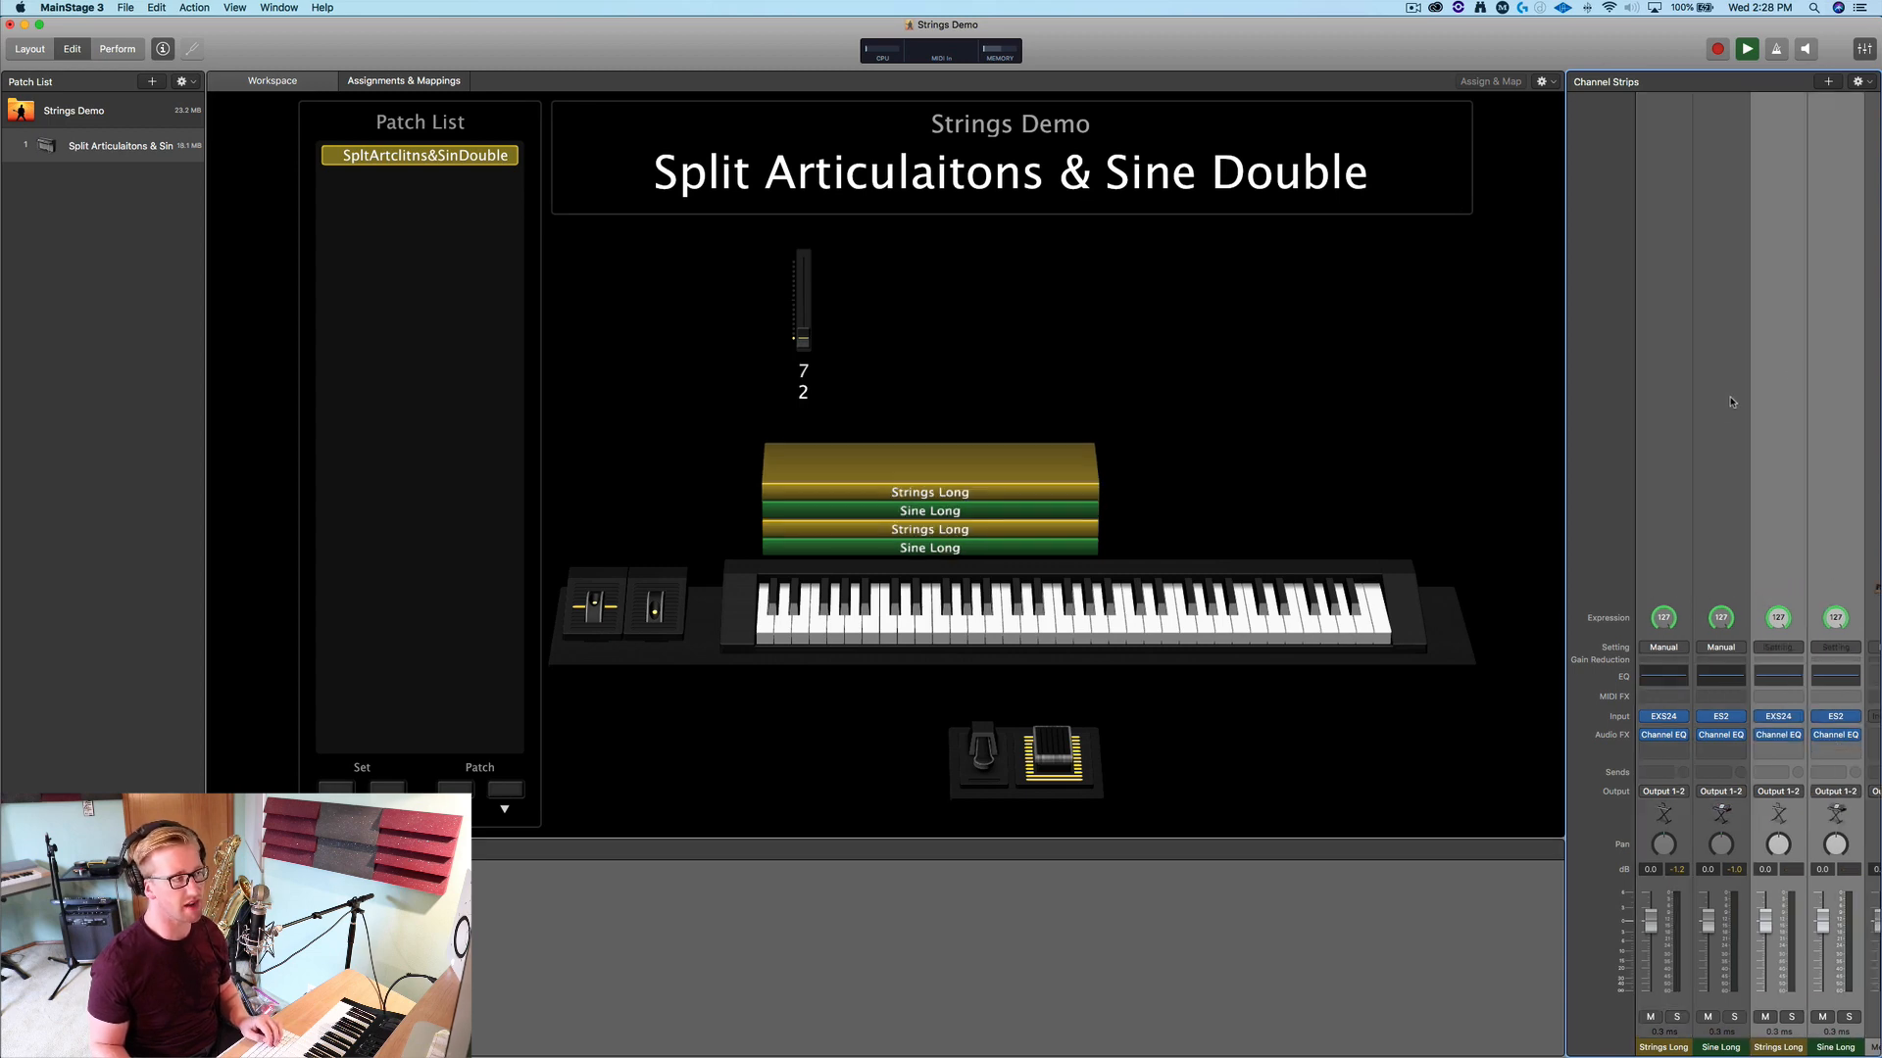
click(1772, 421)
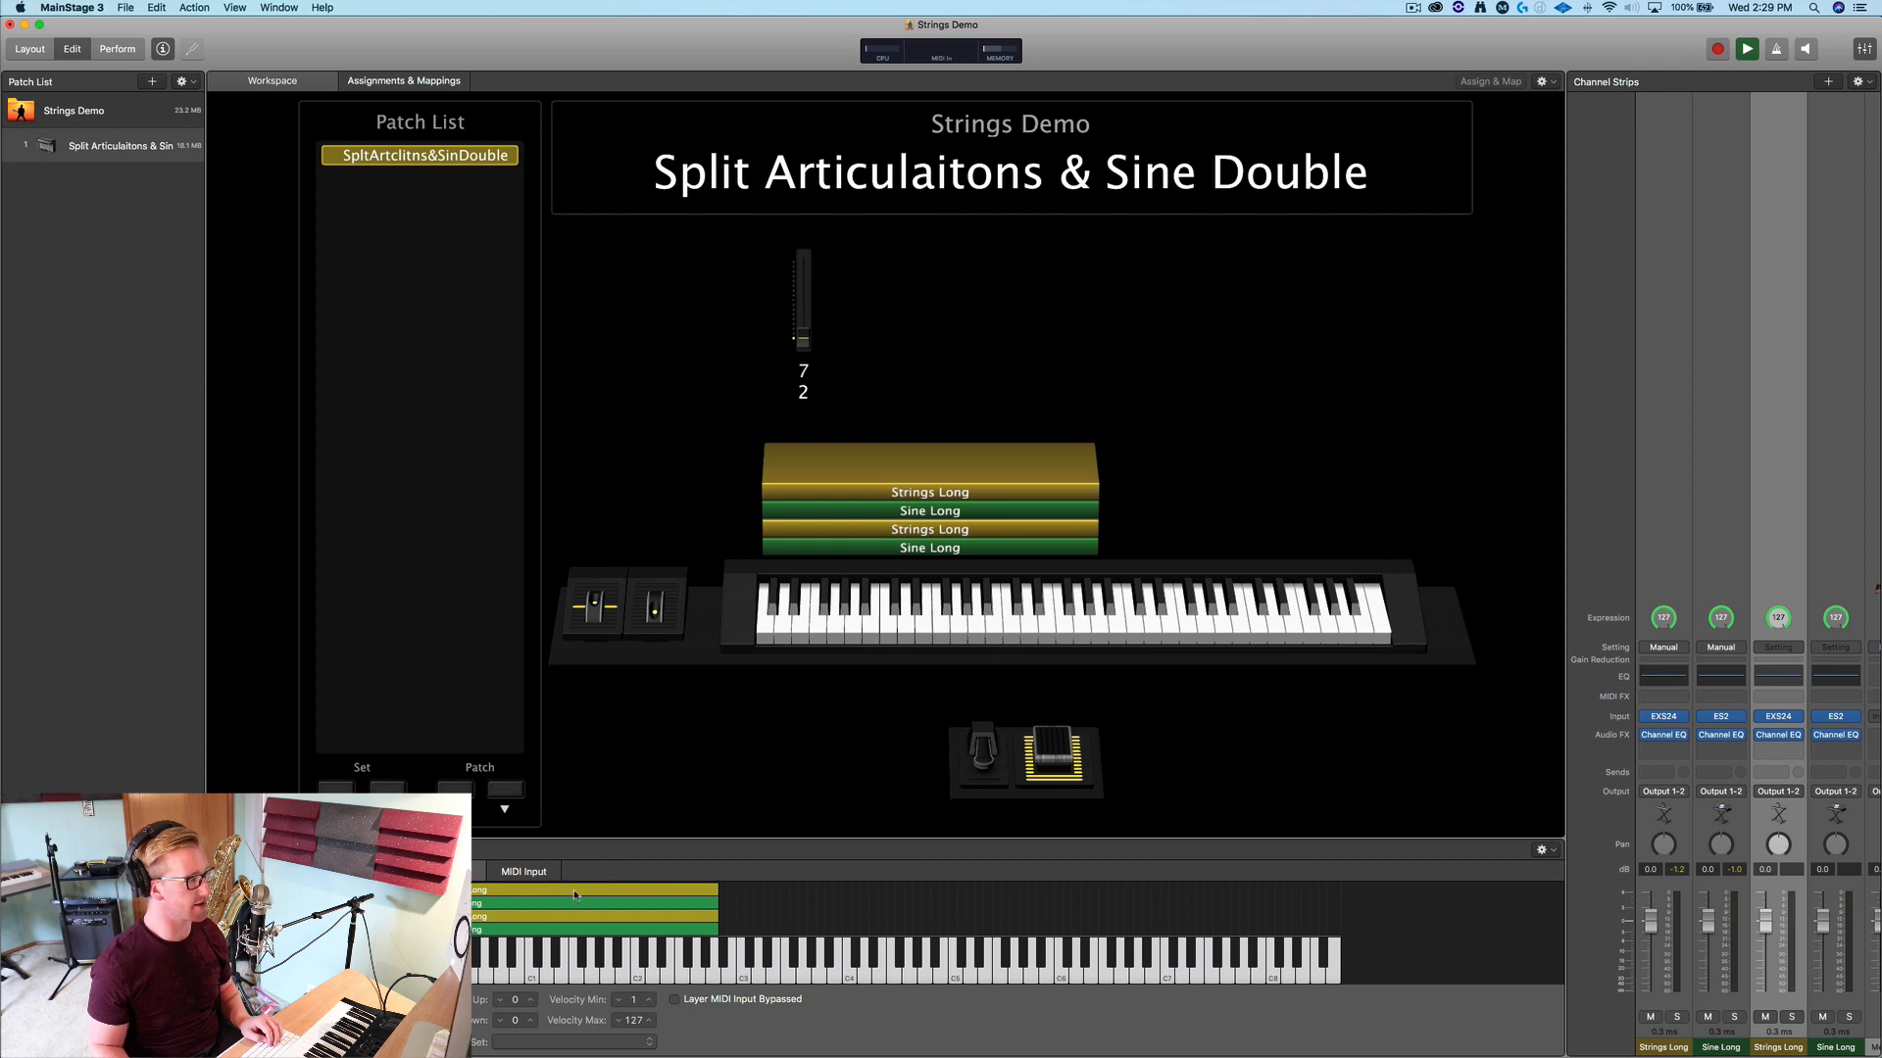
click(575, 894)
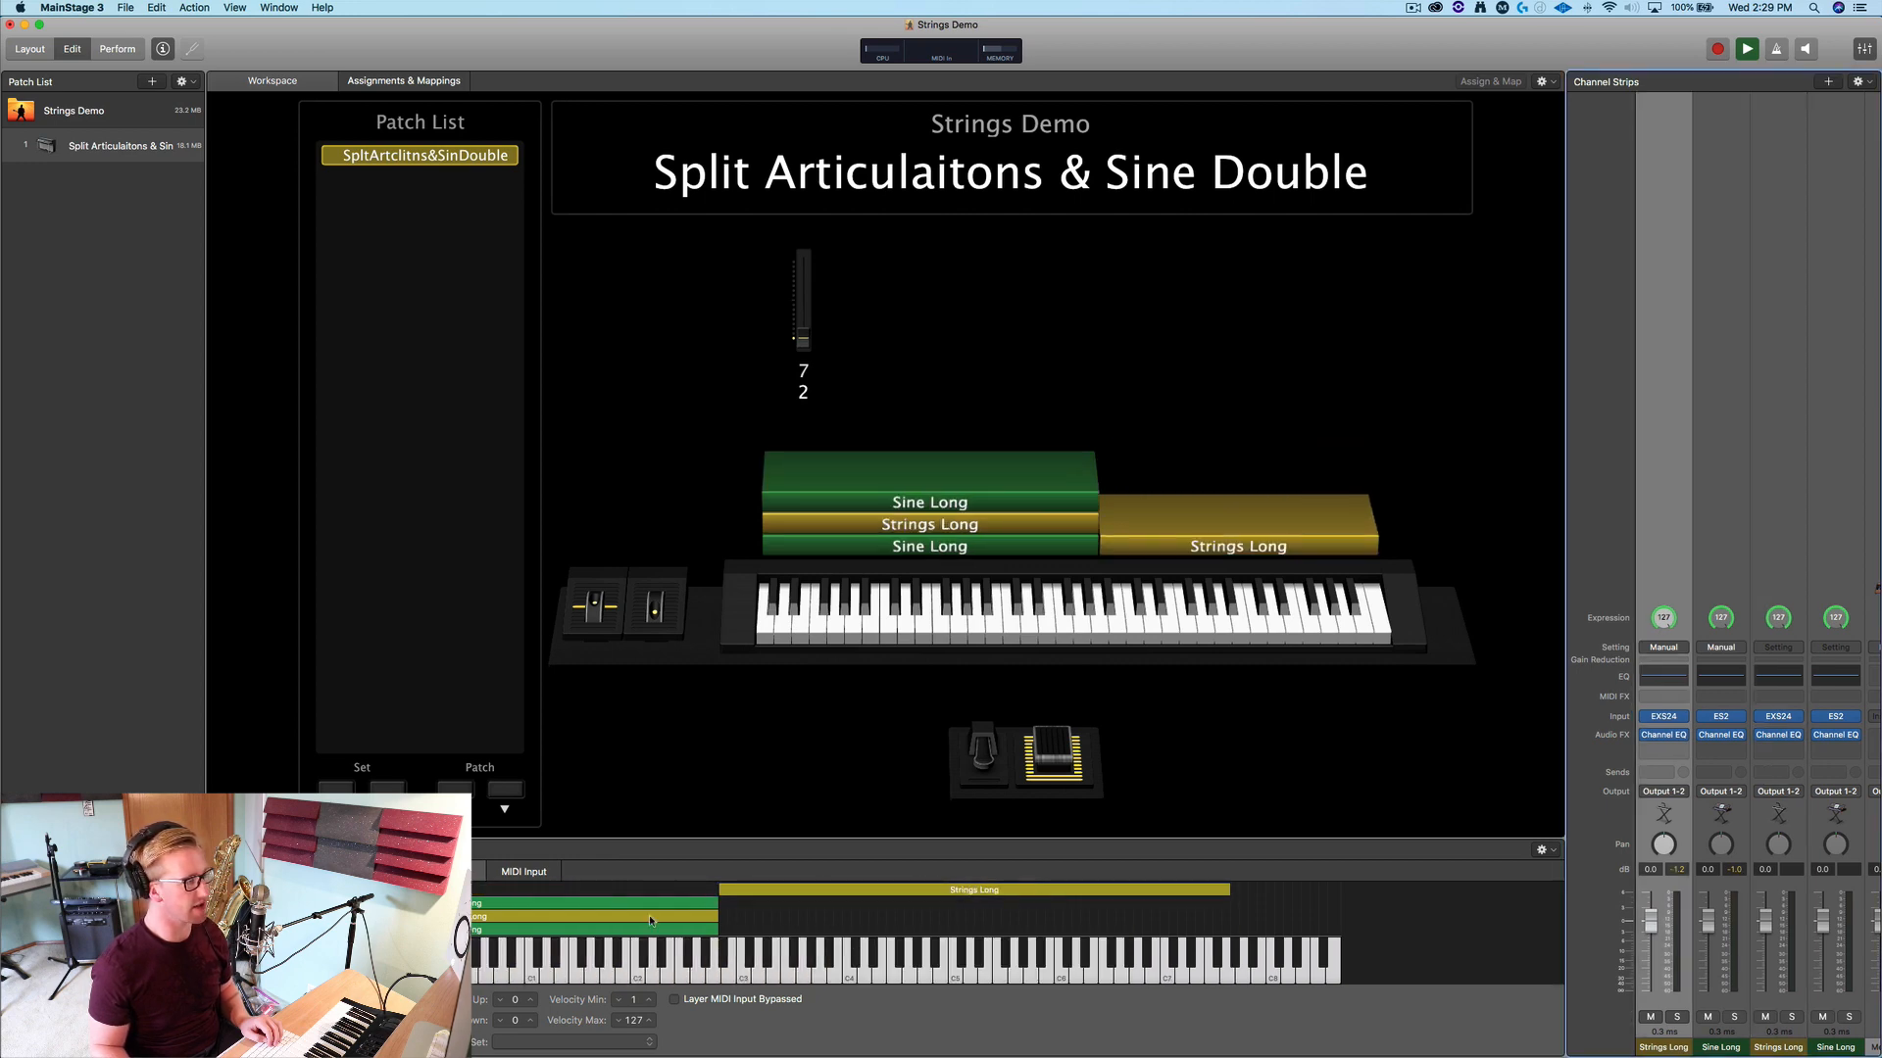
drag(474, 904, 964, 928)
drag(1228, 891, 1340, 904)
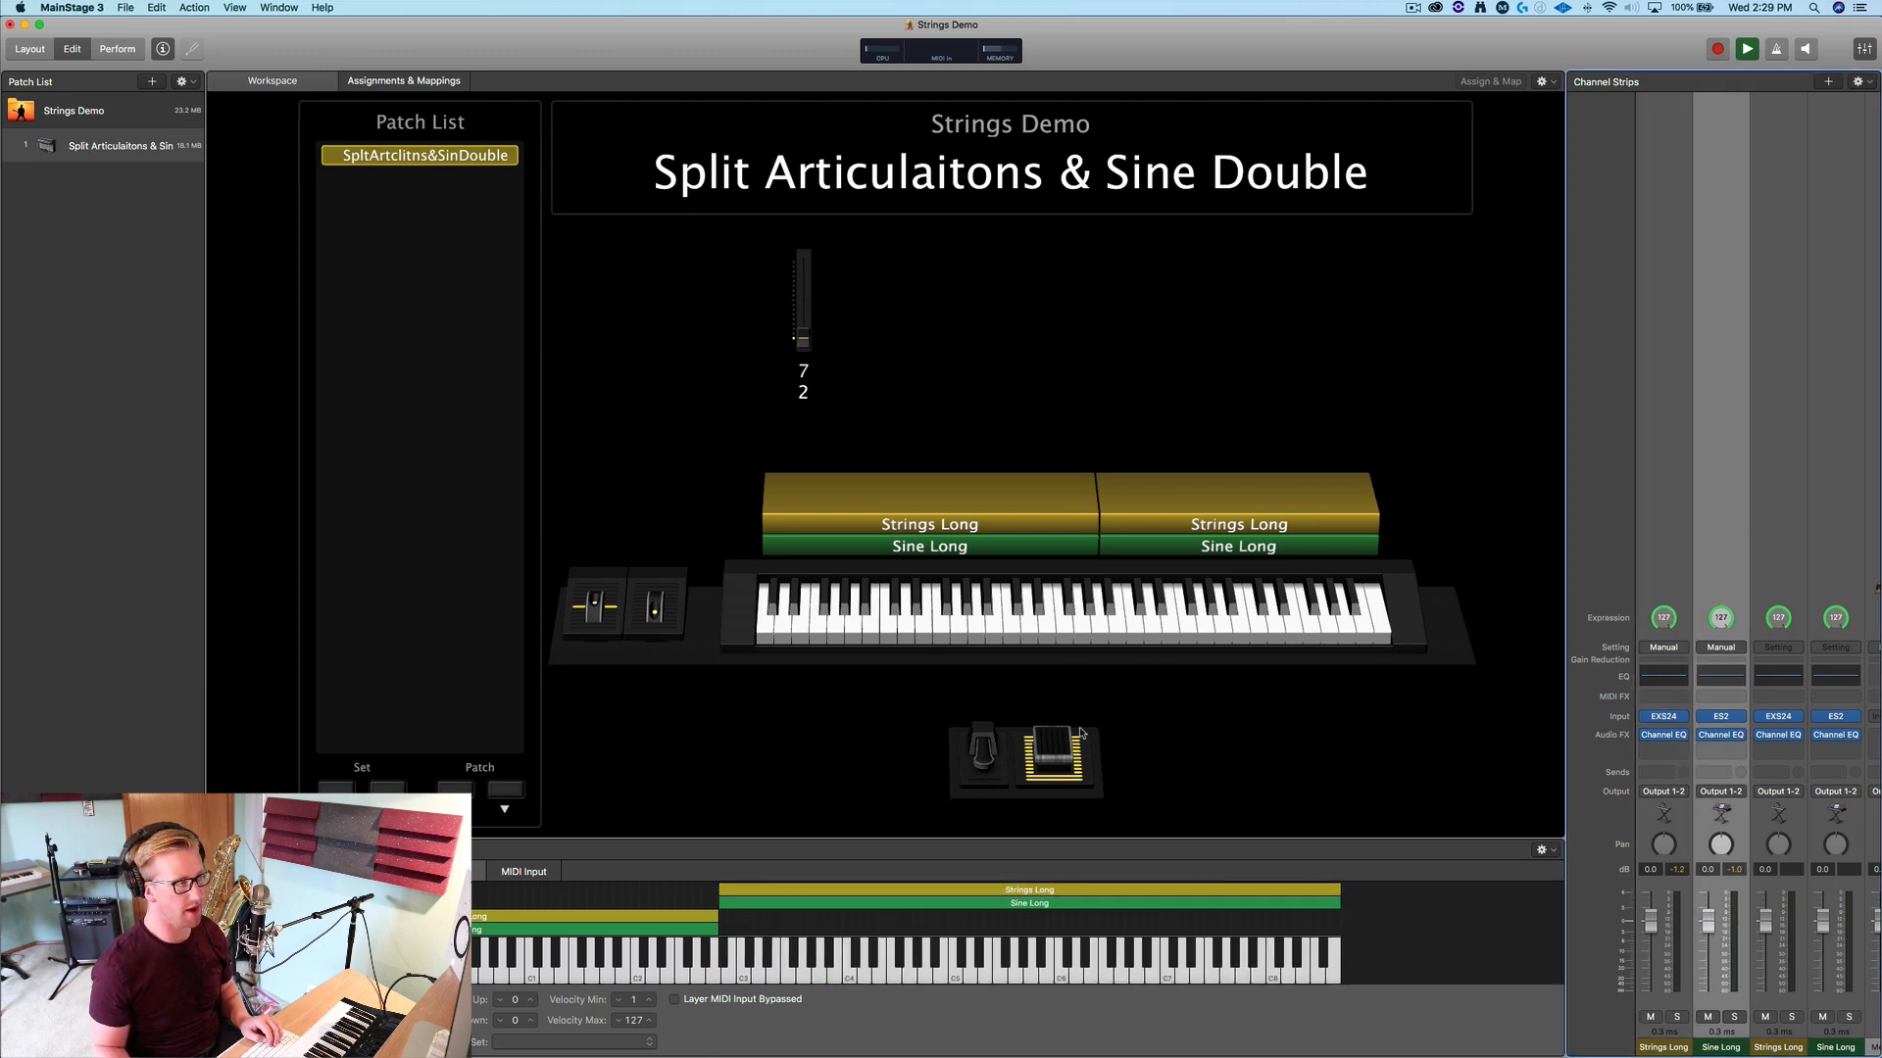
Rename the upper-range Strings Long channel strip as "Strings Stac."
click(992, 890)
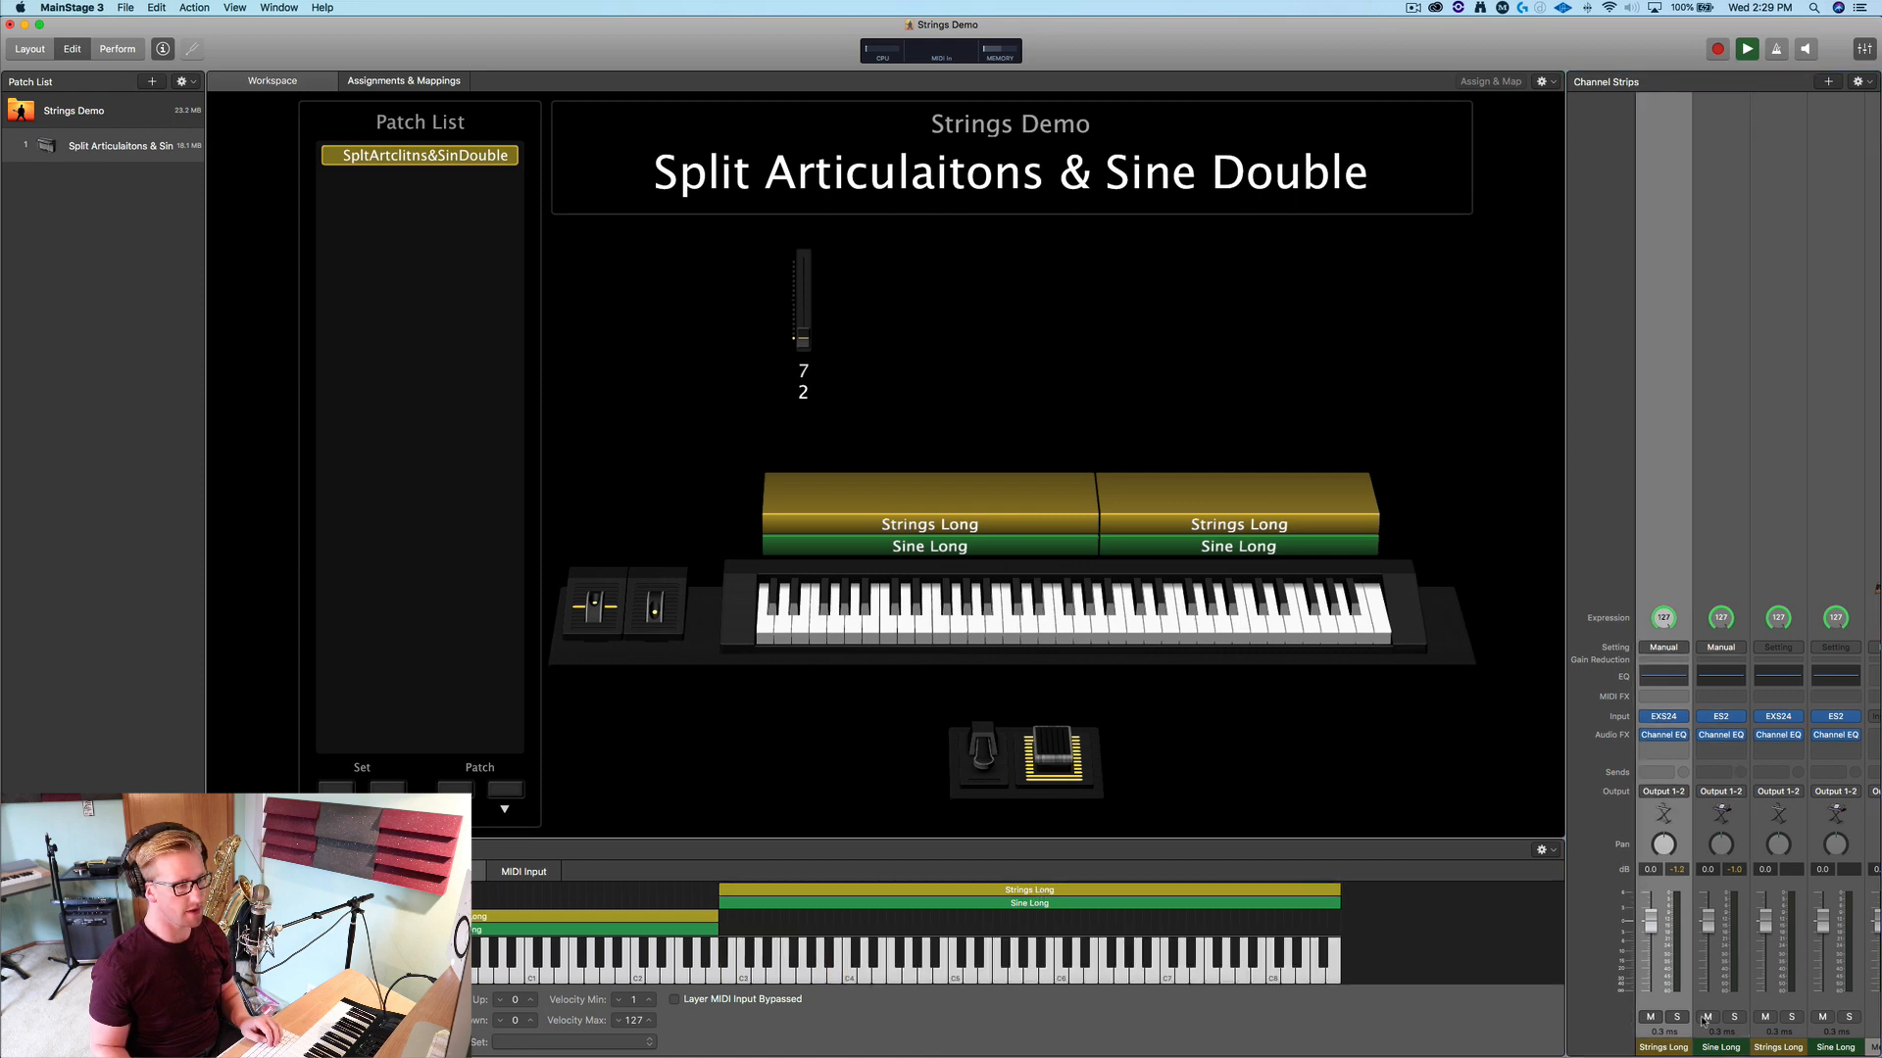
double_click(1663, 1050)
text(Str)
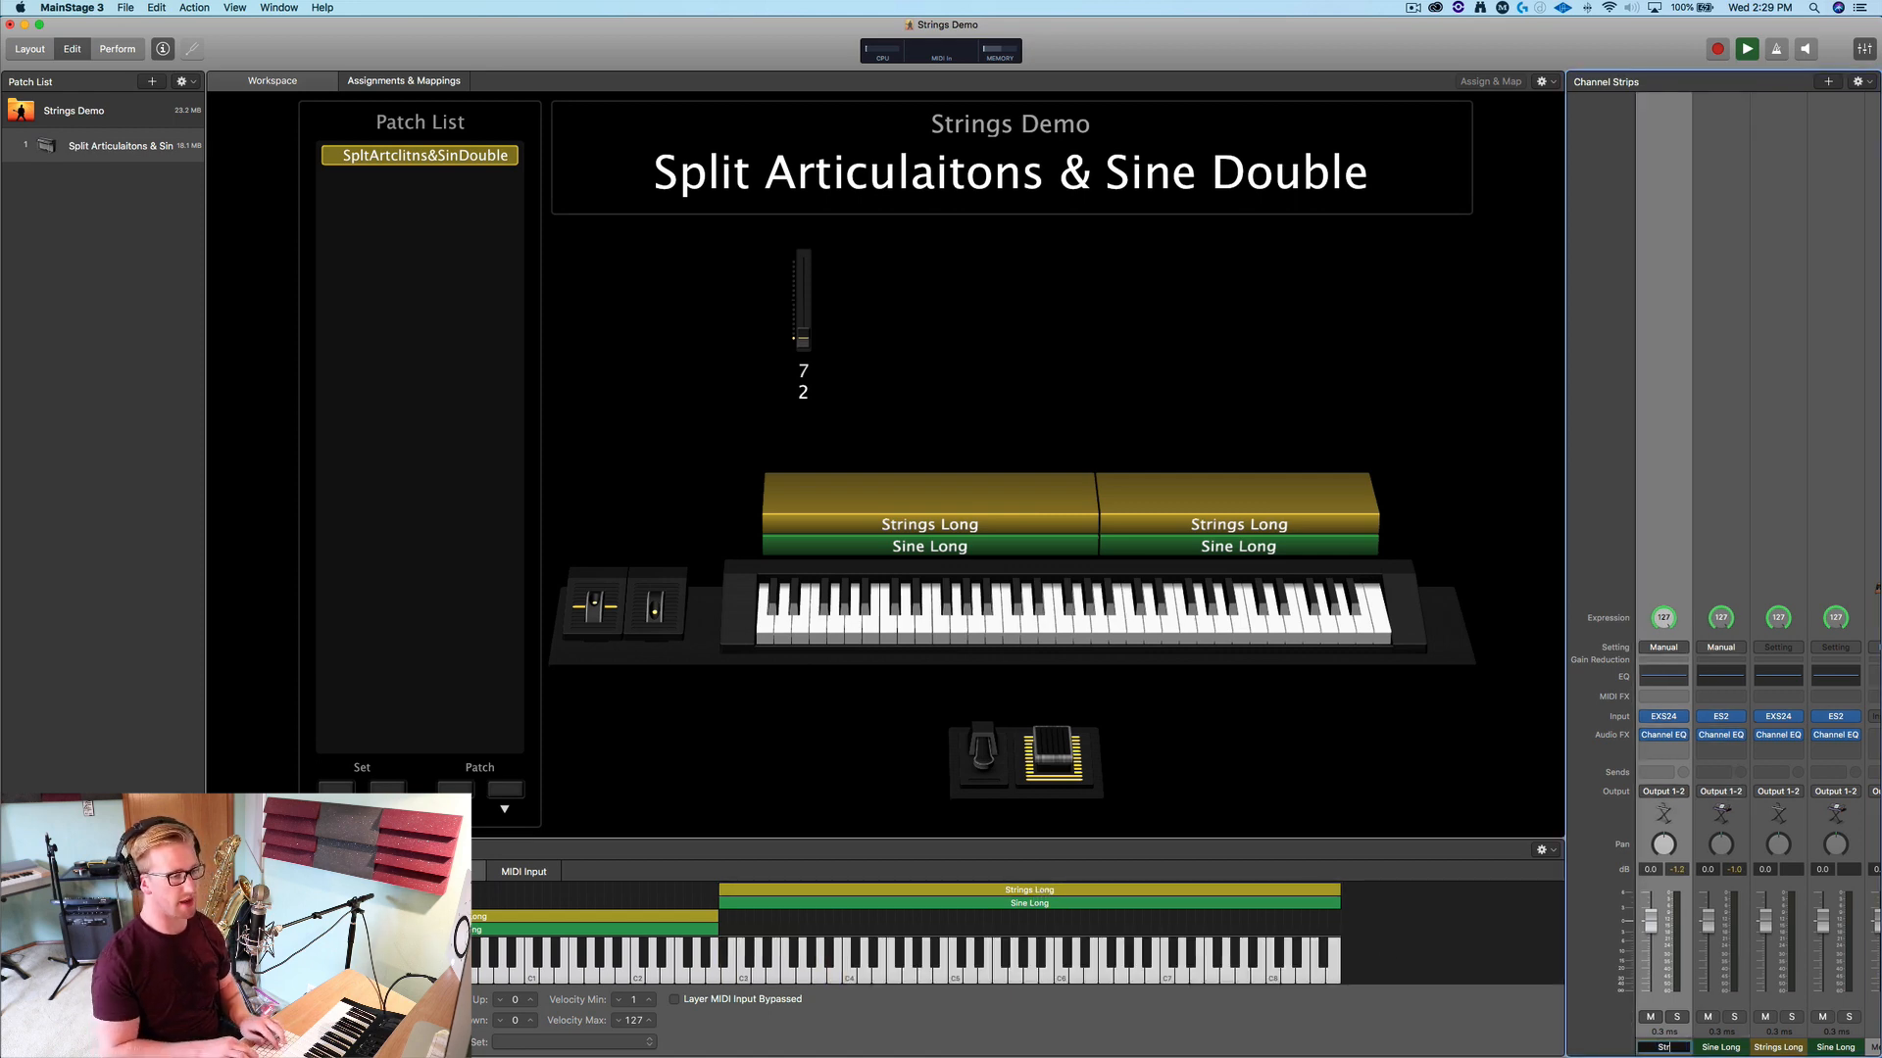
text(ings Stac.)
key(Return)
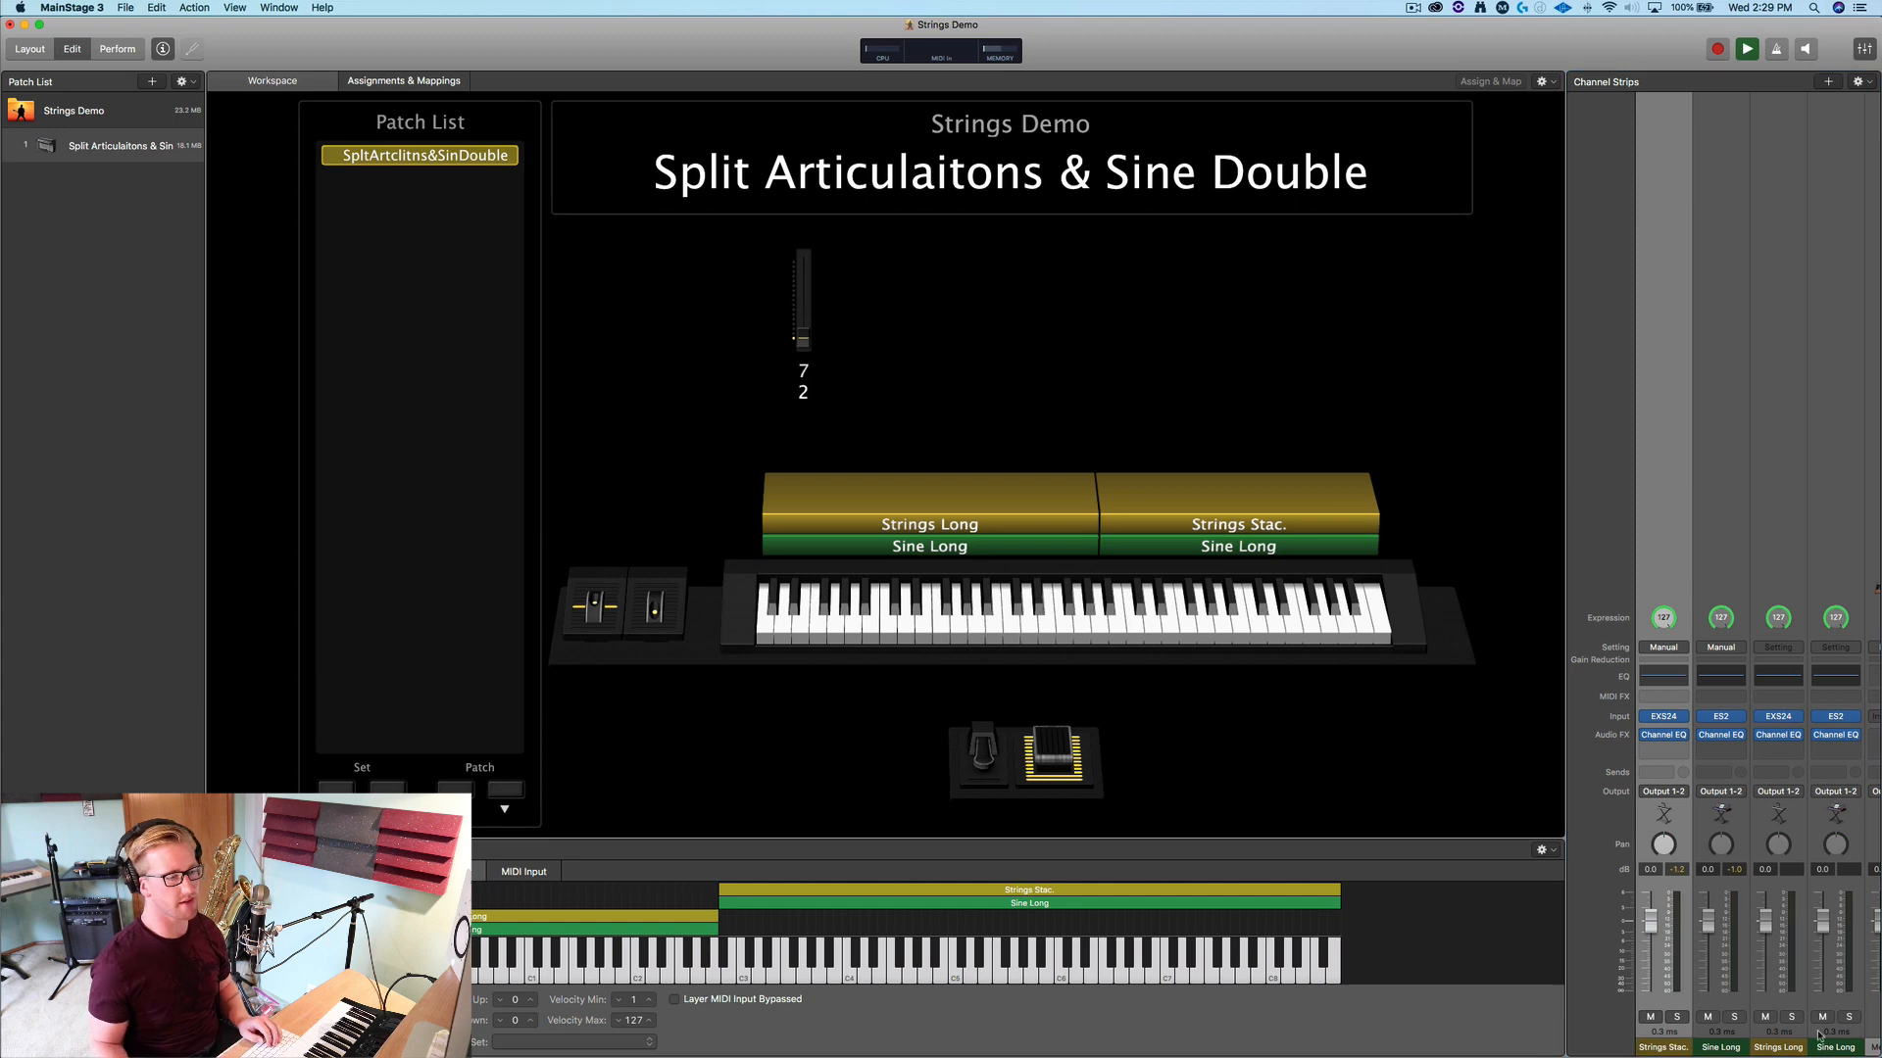
Rename the upper-range Sine Long channel strip as "Sine Stac."
double_click(1707, 1047)
text(Sine L)
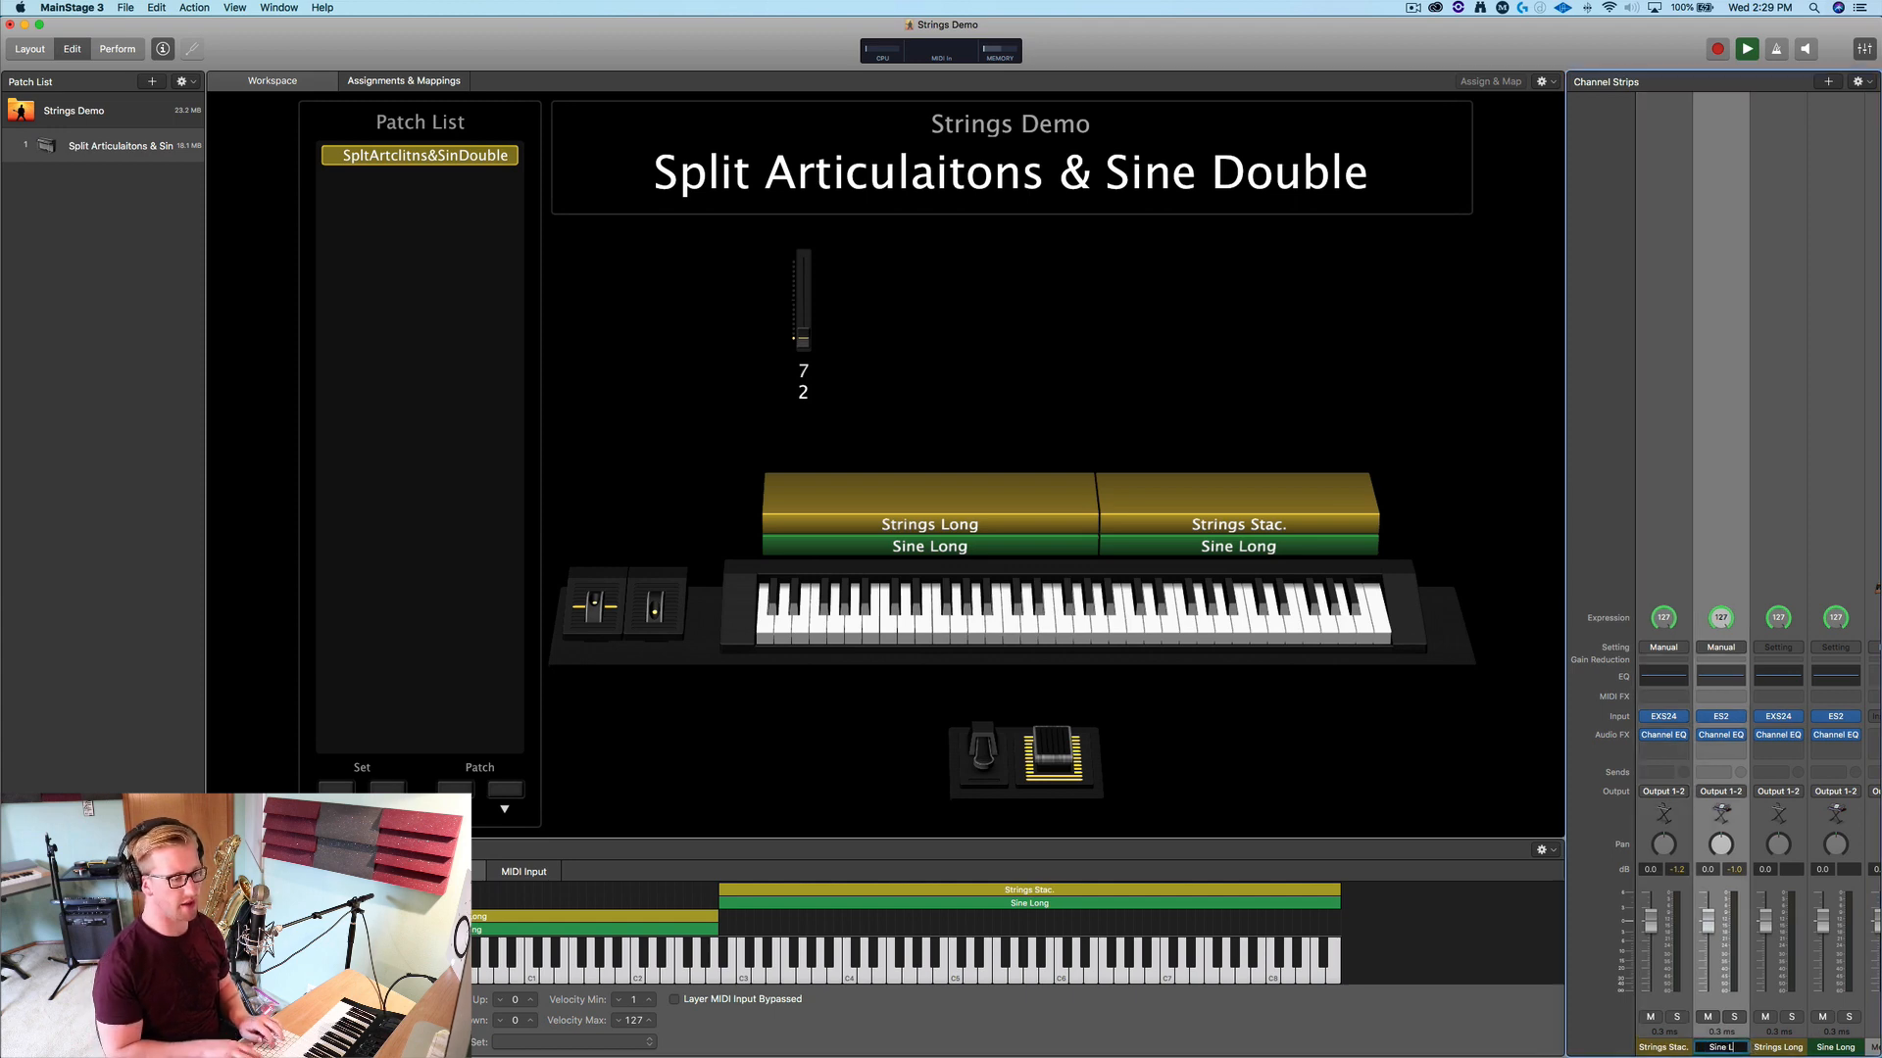
key(BackSpace)
text(Stac.)
key(Return)
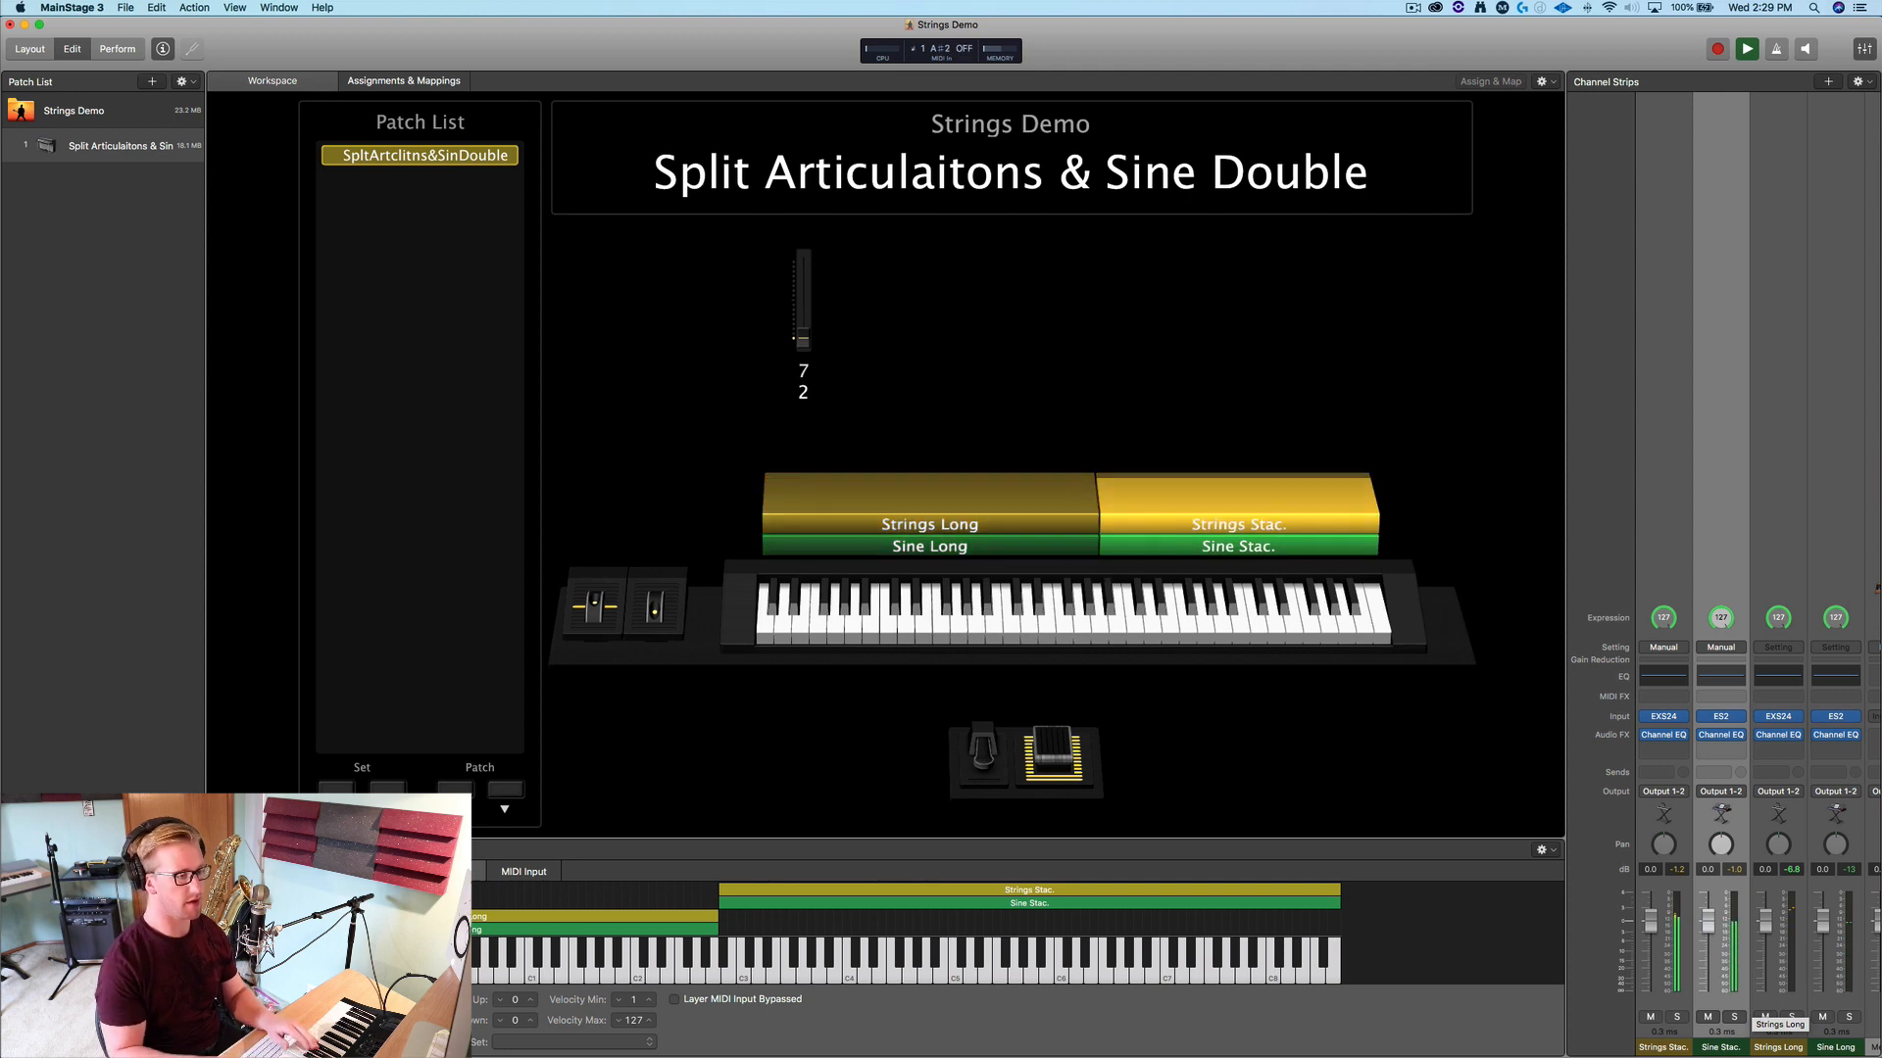
Load the factory orchestral Cellos Staccato instrument into the EXS24 on Strings Stac. and close its window
click(1656, 738)
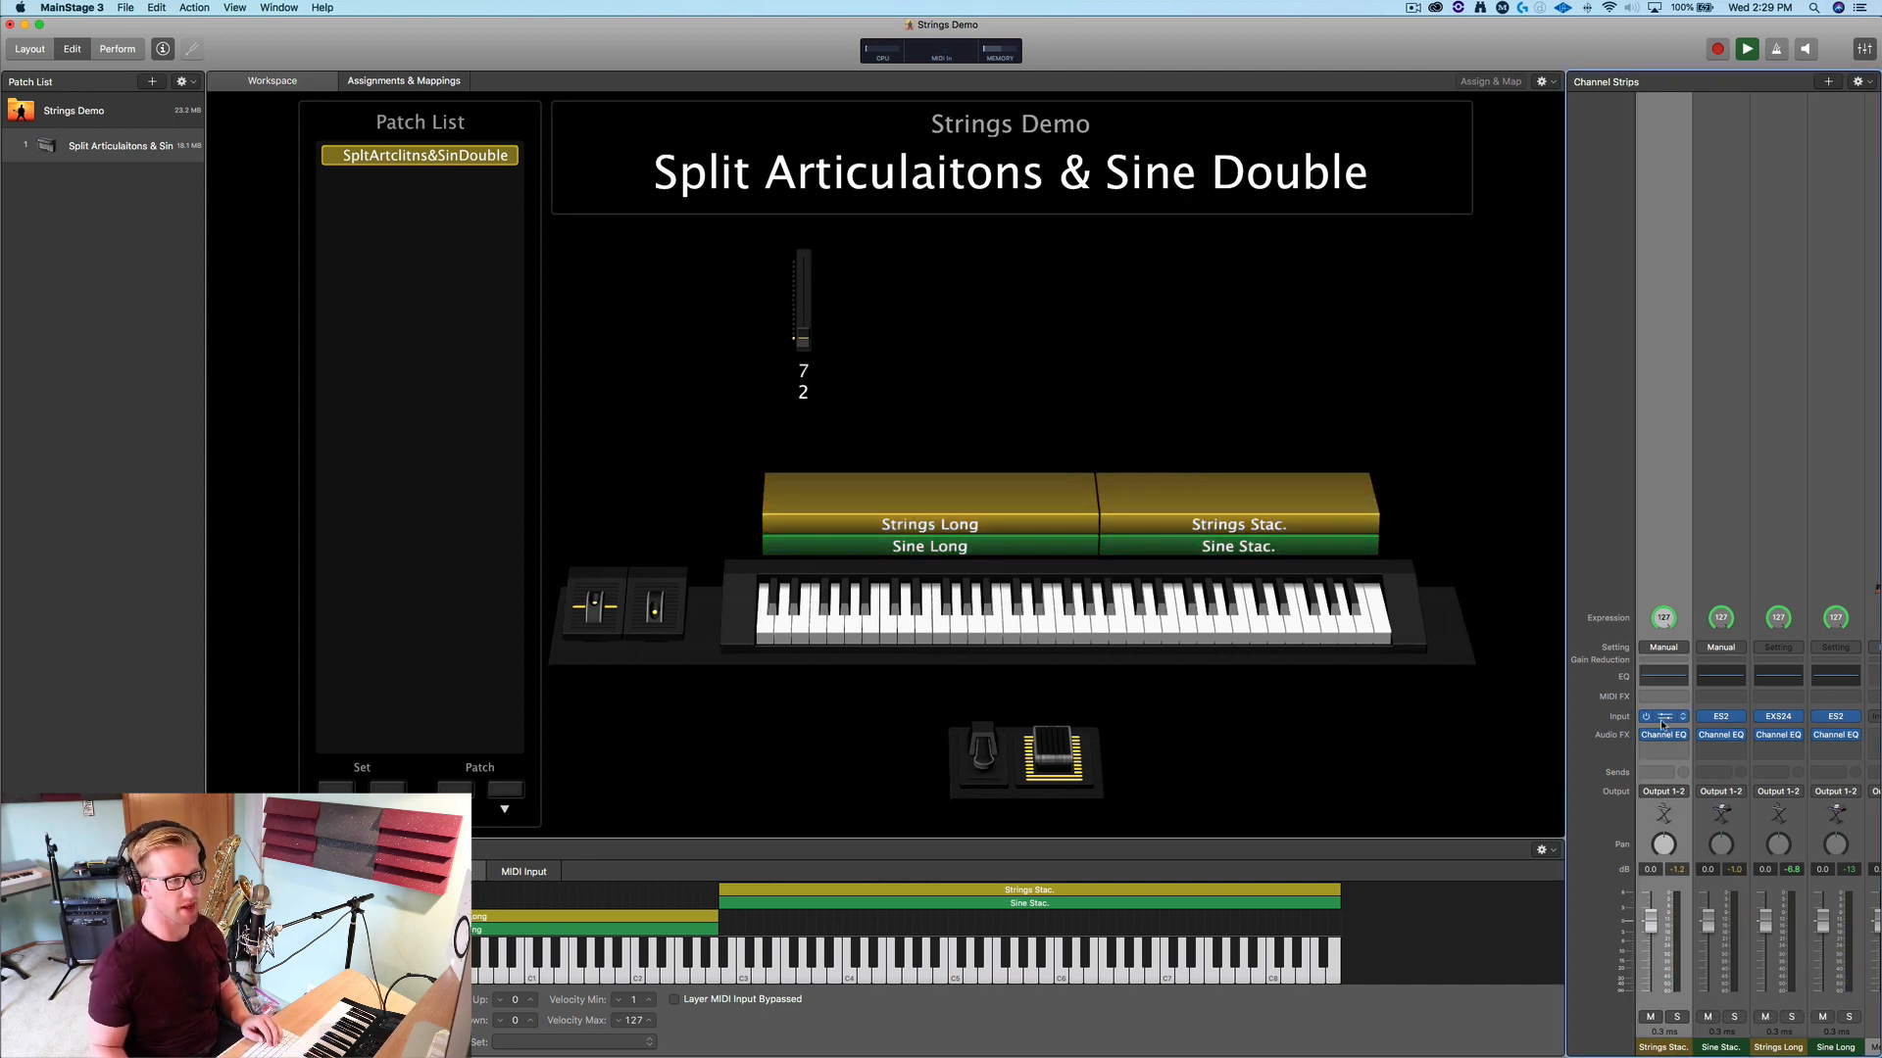
click(1664, 716)
click(446, 116)
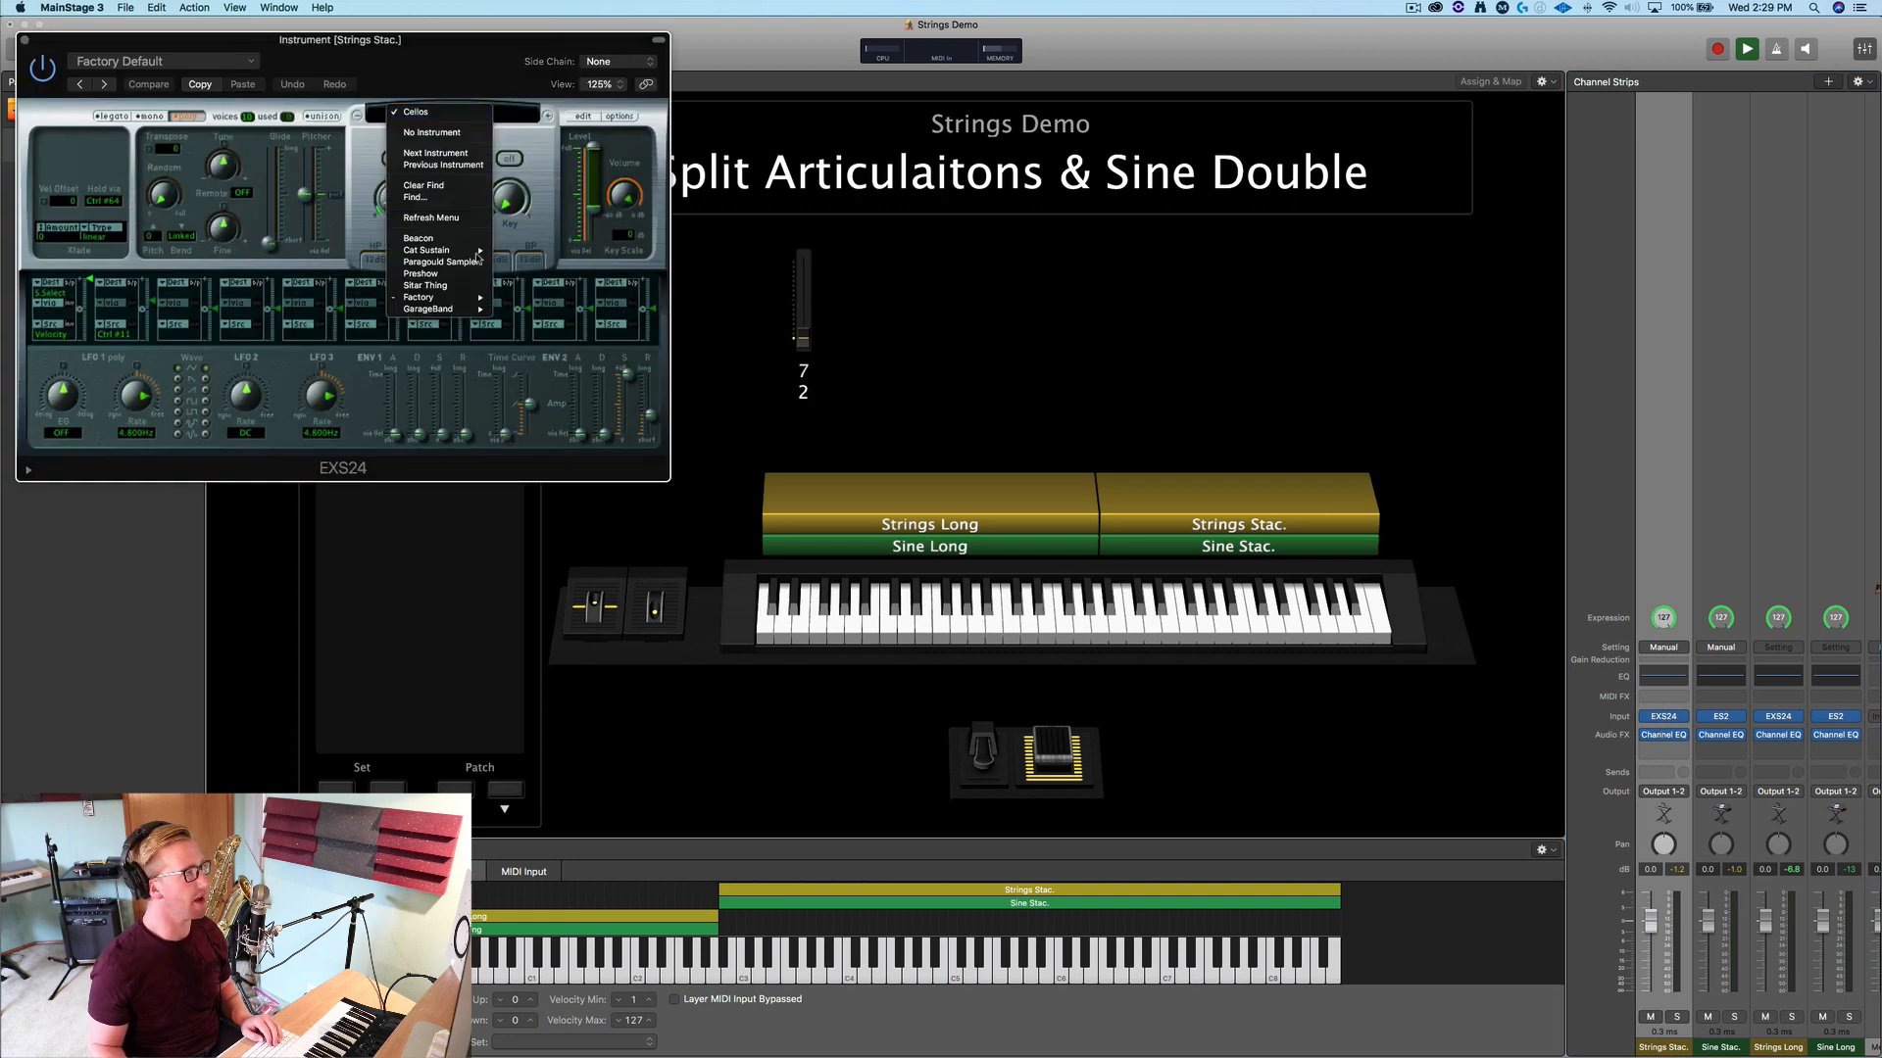
mouse_move(431, 297)
mouse_move(534, 391)
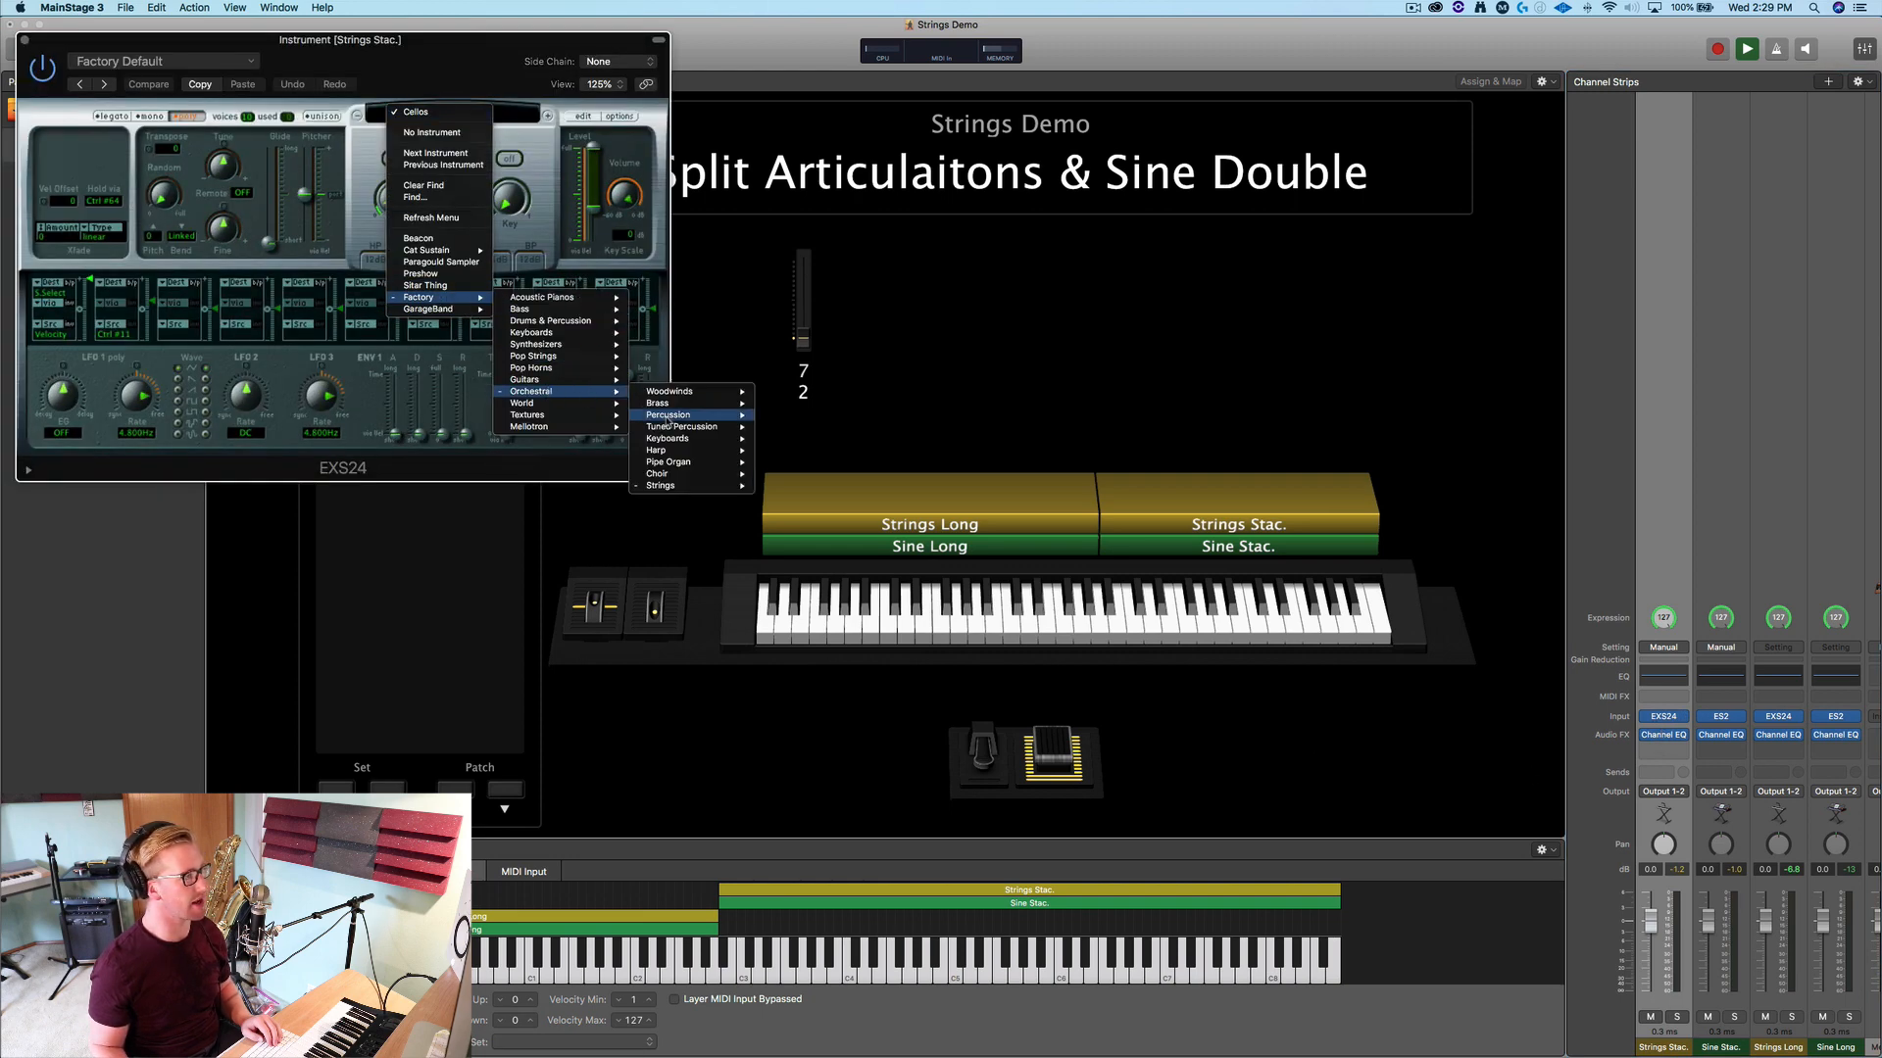
mouse_move(691, 485)
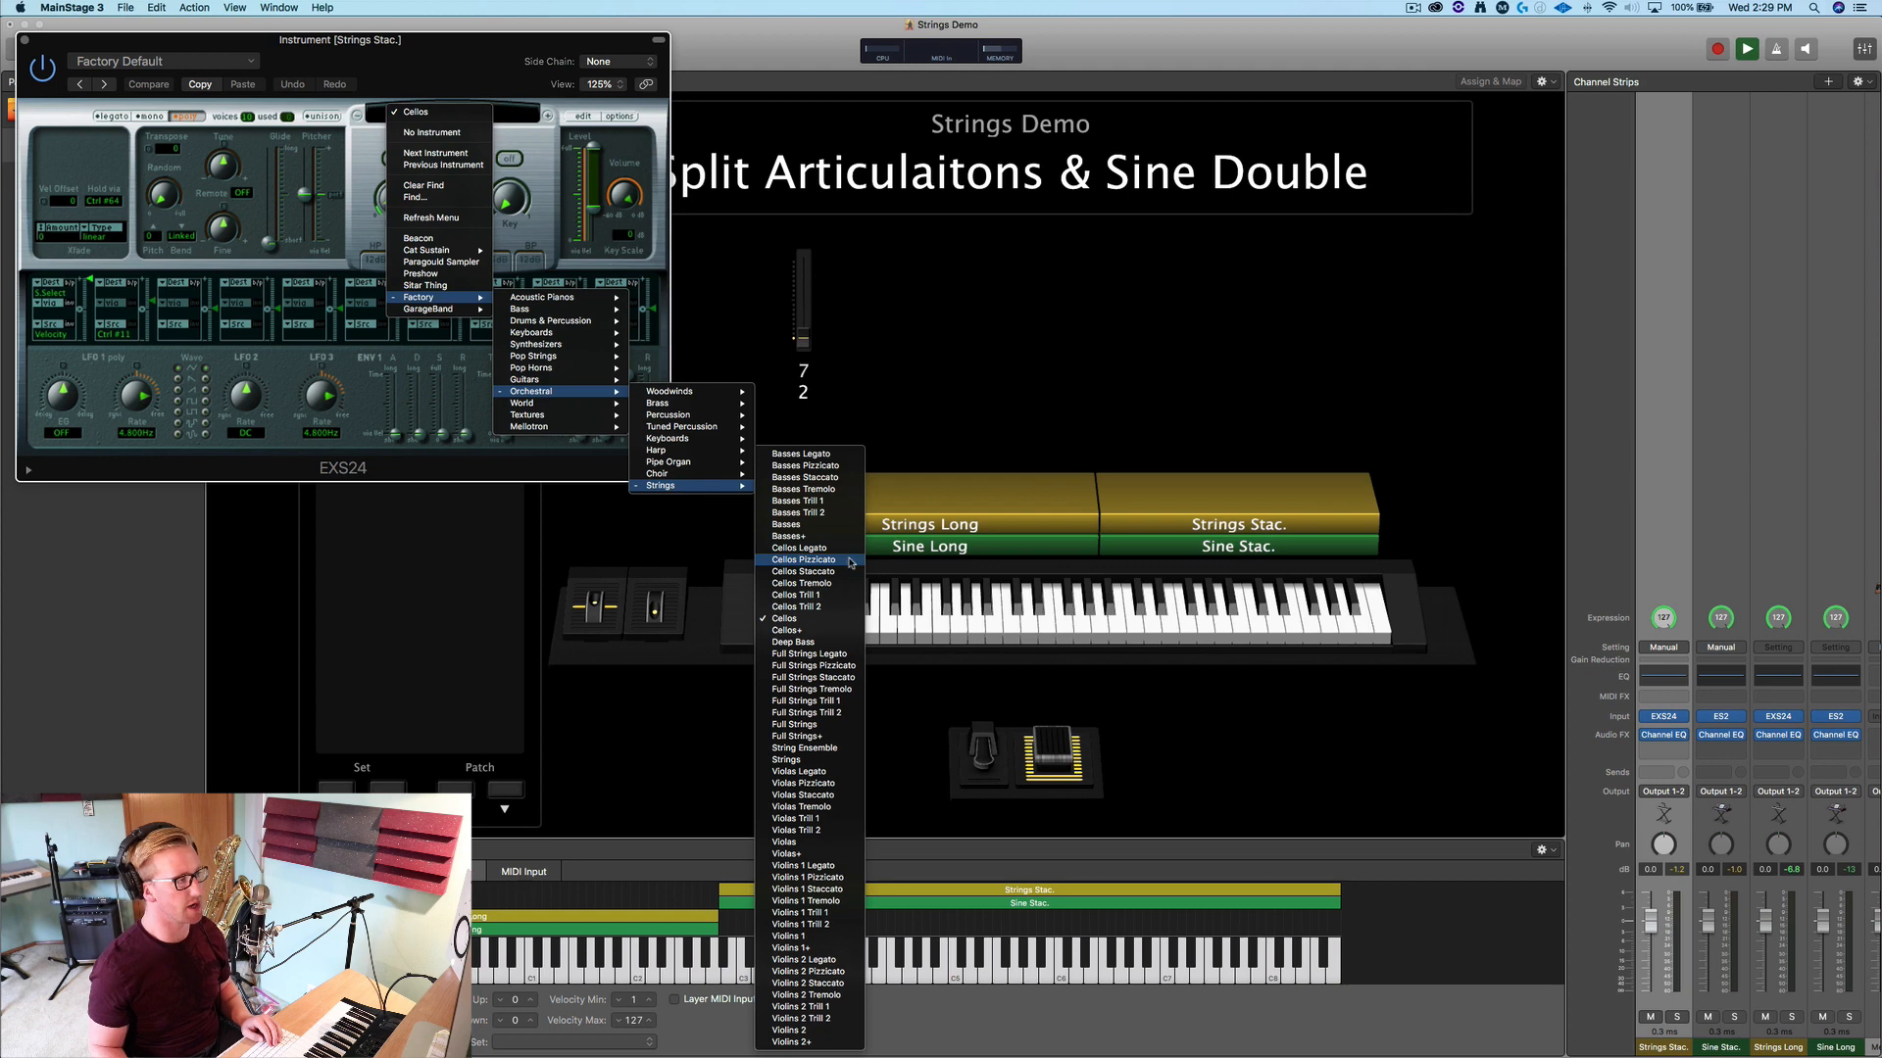
click(843, 571)
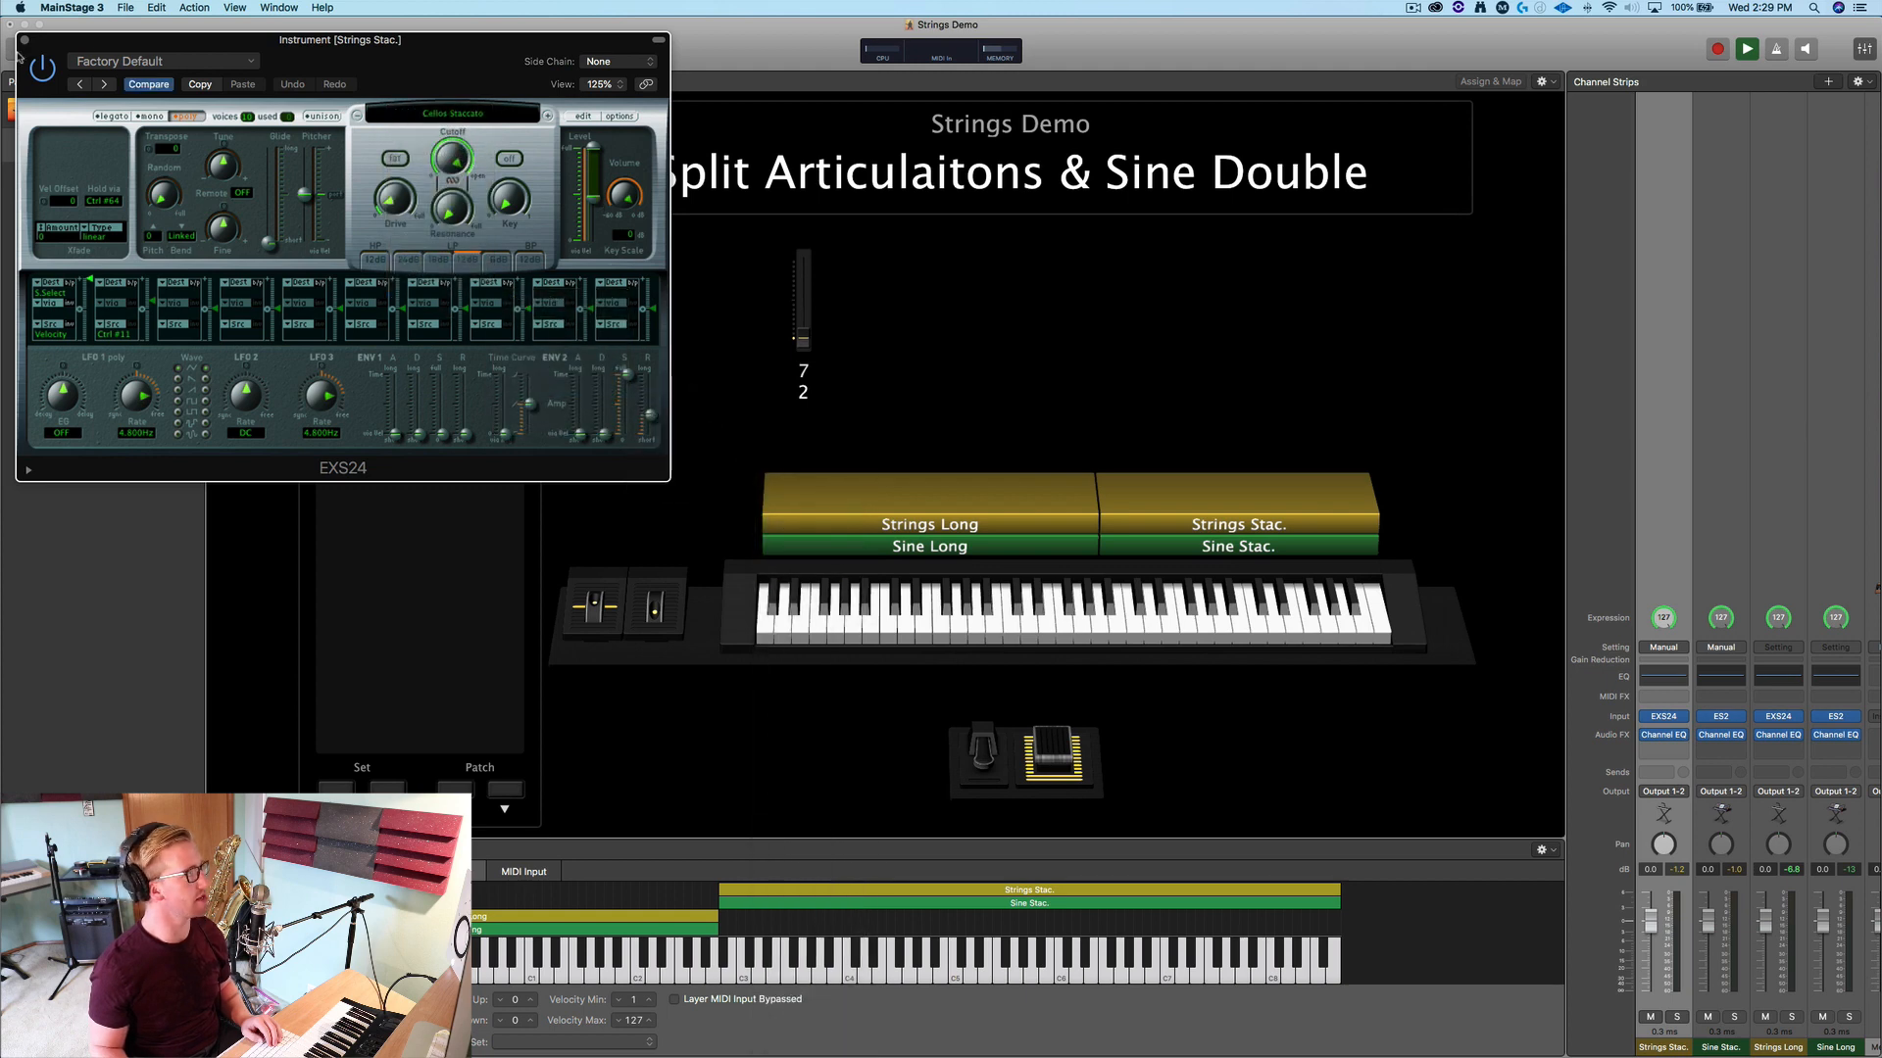
click(24, 40)
On the Sine Stac. ES2, shorten envelope 3's attack, lower its sustain to zero and fine-tune its decay
click(1715, 517)
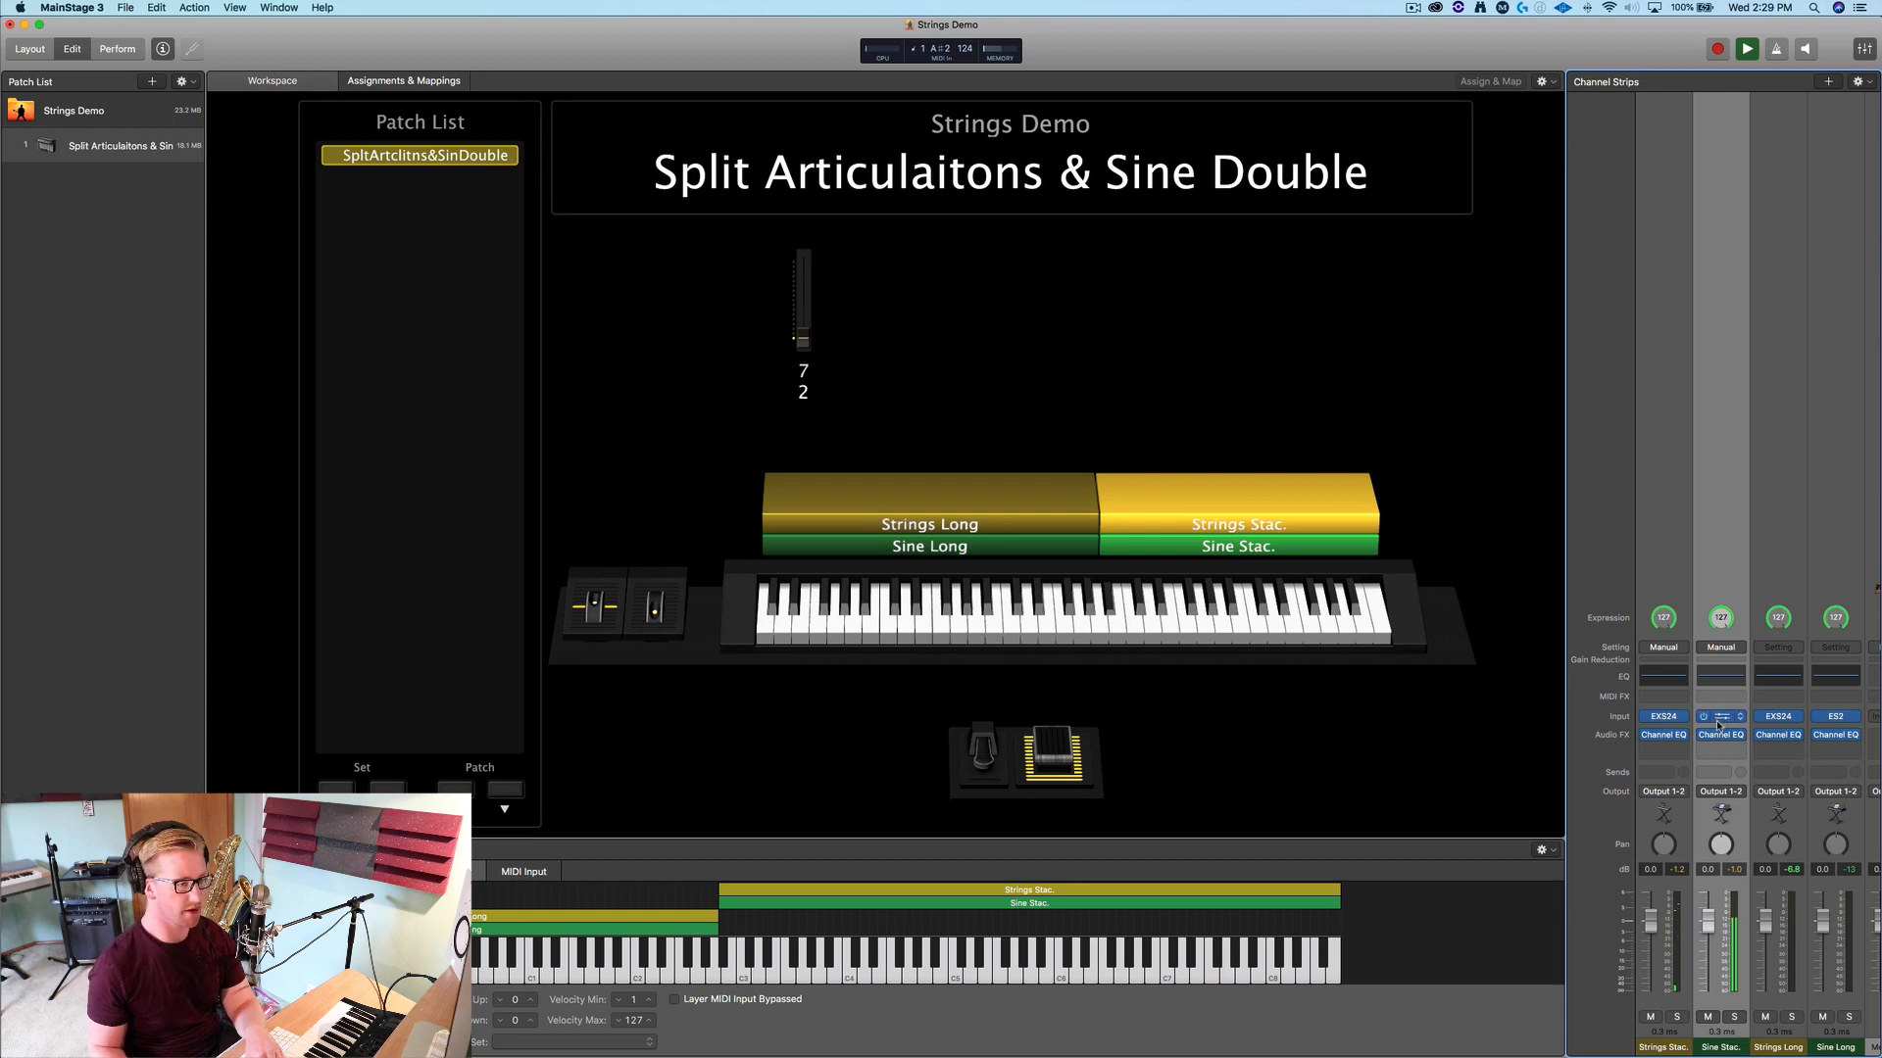
click(1721, 716)
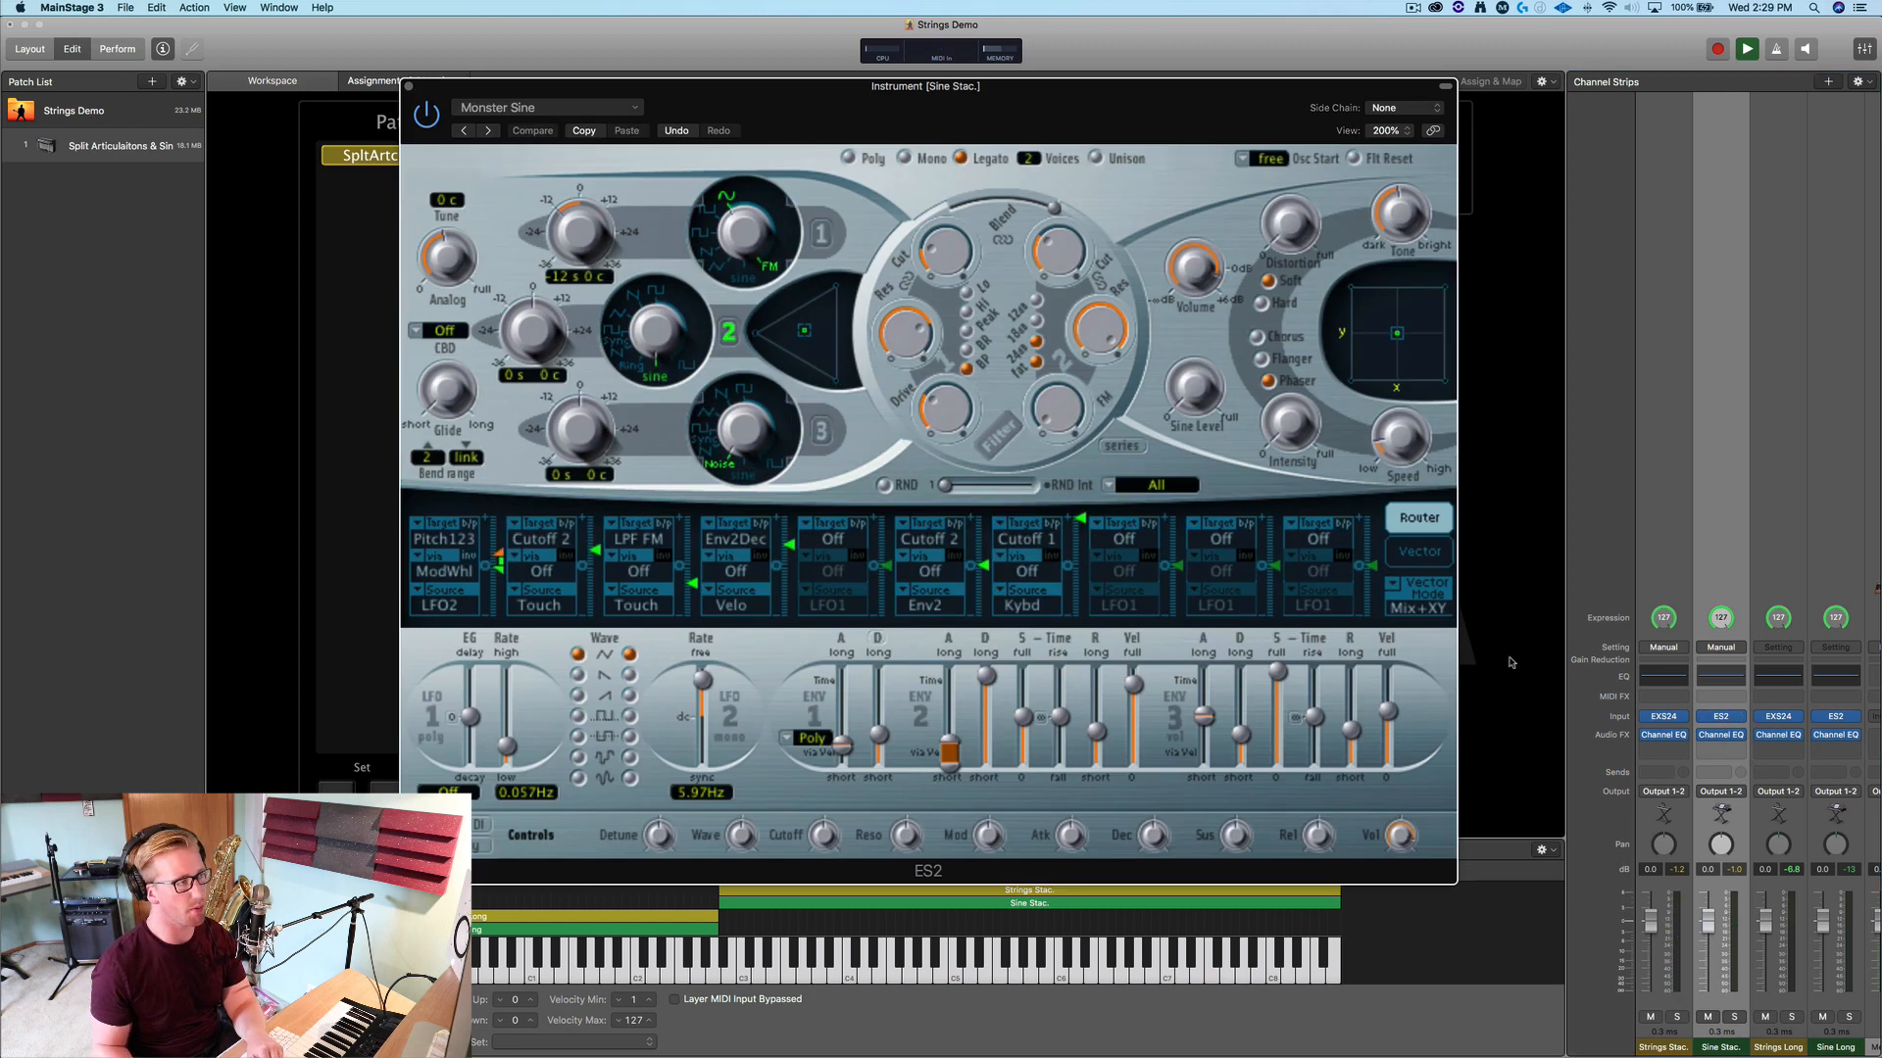
drag(1029, 117, 907, 87)
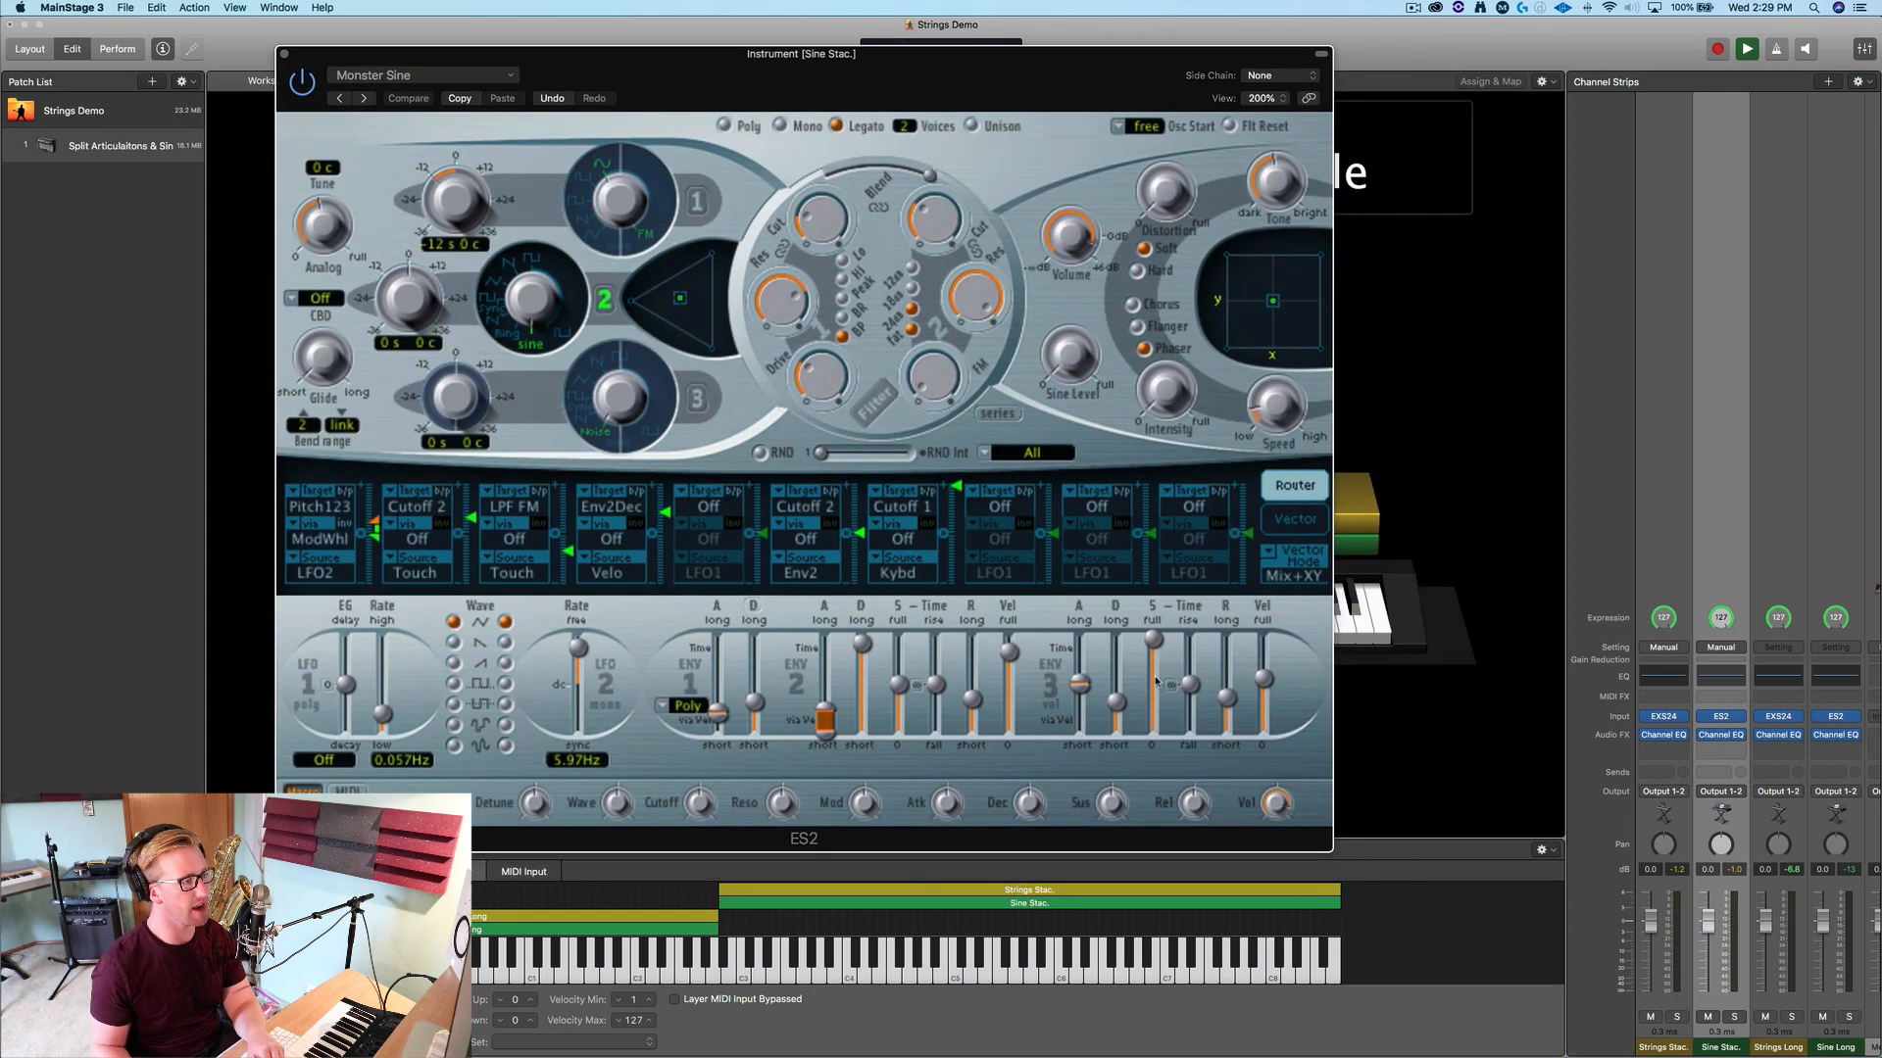
drag(1080, 683, 1083, 720)
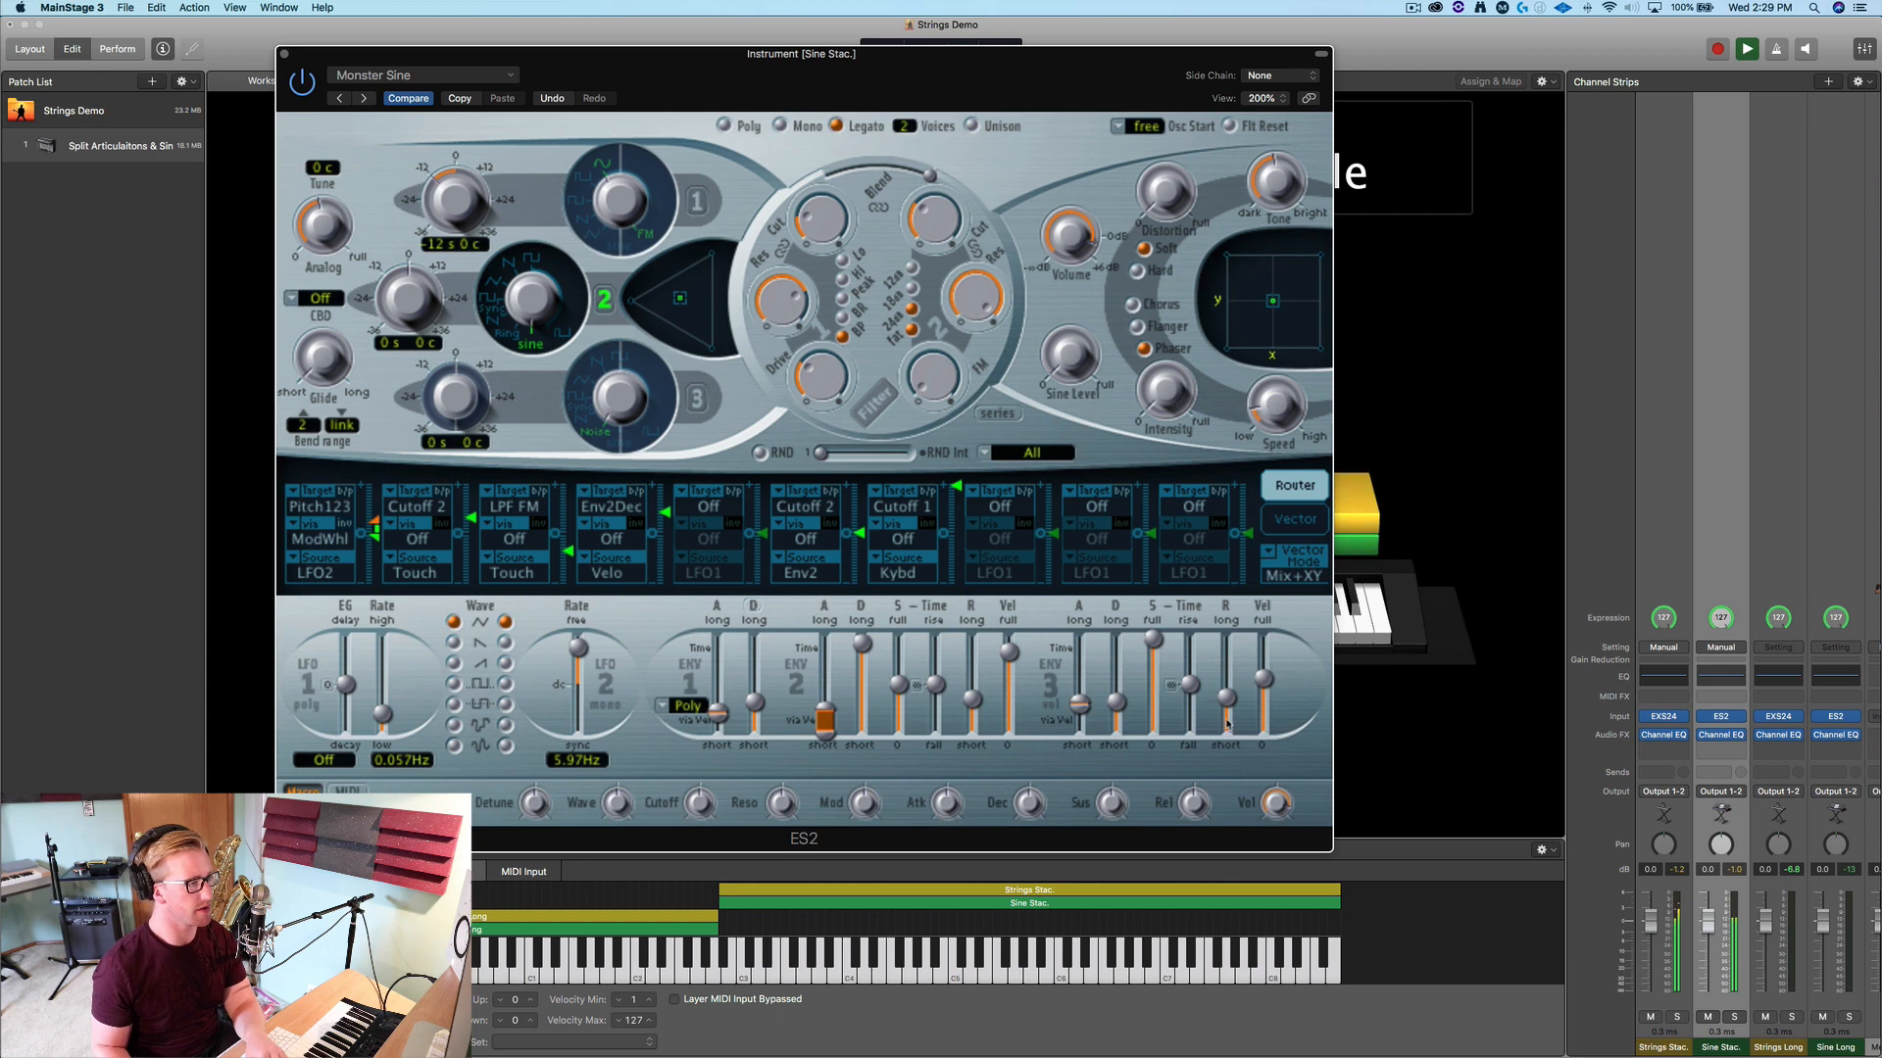
drag(1152, 638, 1176, 801)
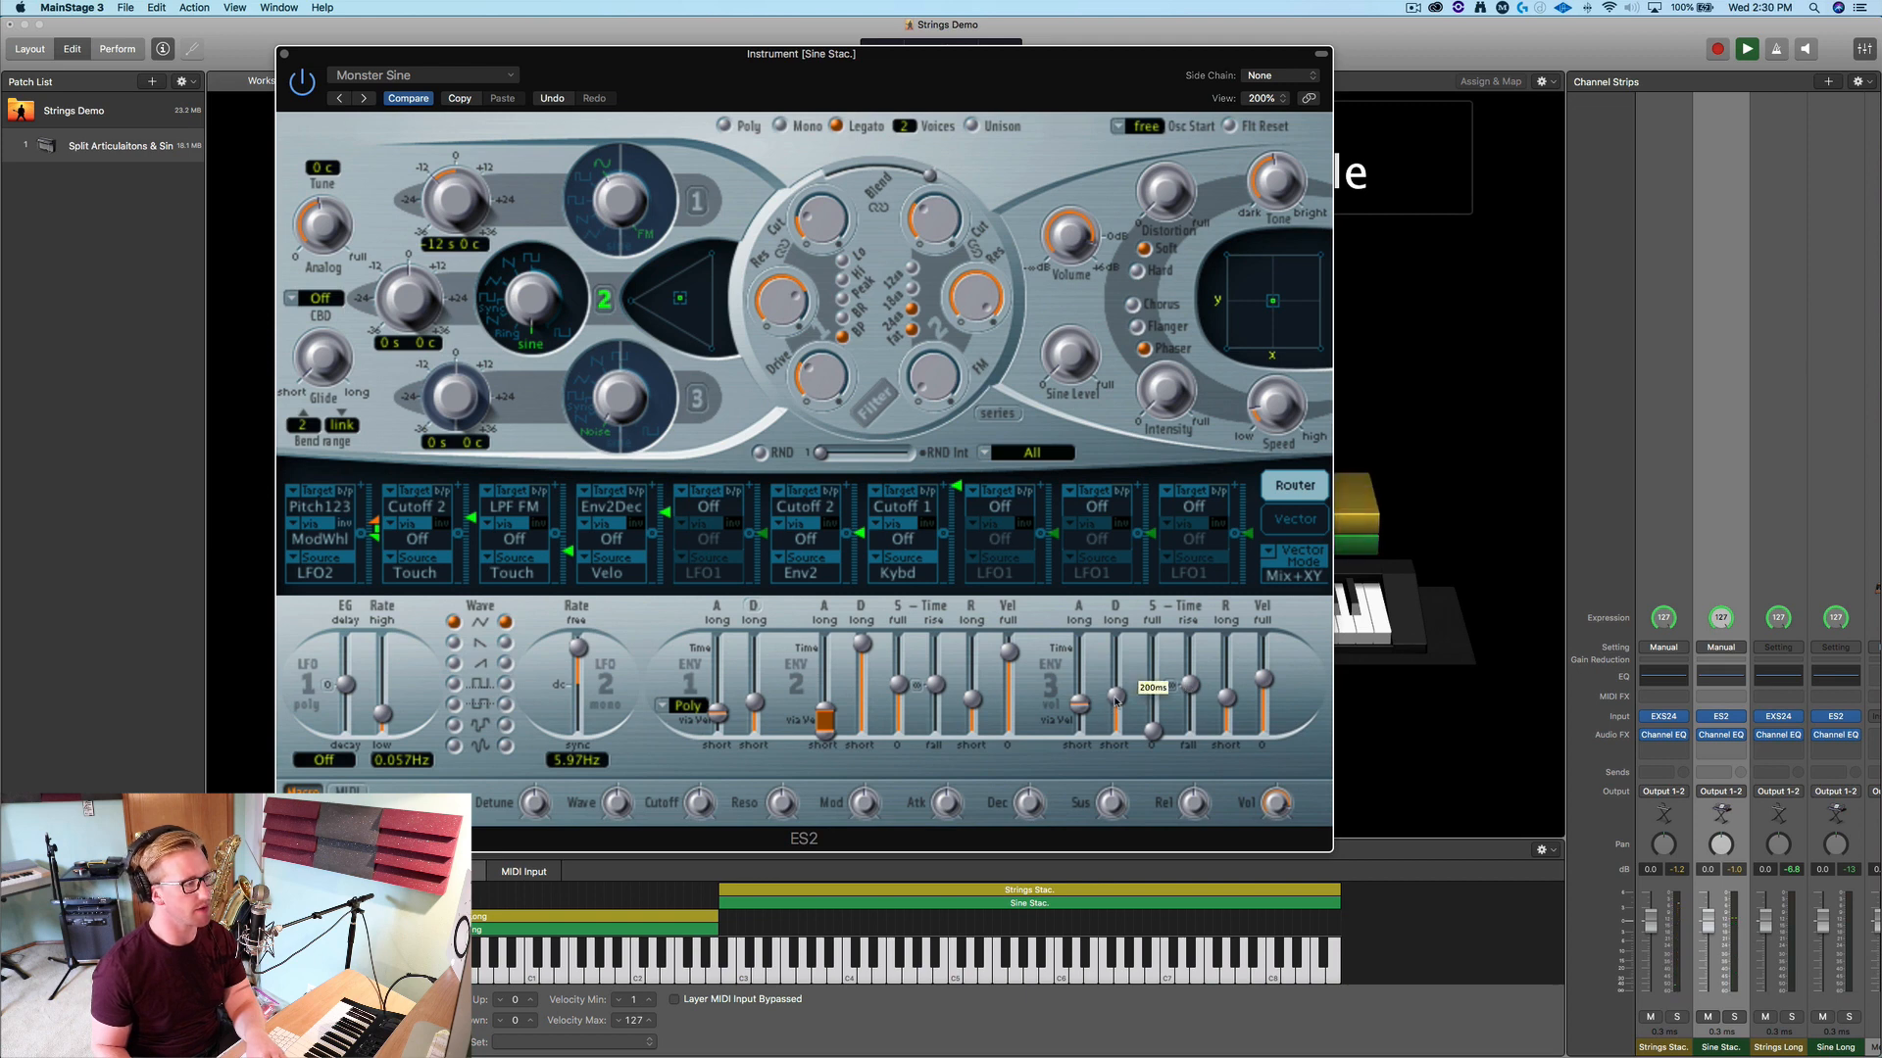
mouse_move(1123, 725)
mouse_down()
mouse_move(1121, 707)
mouse_move(1125, 722)
mouse_up()
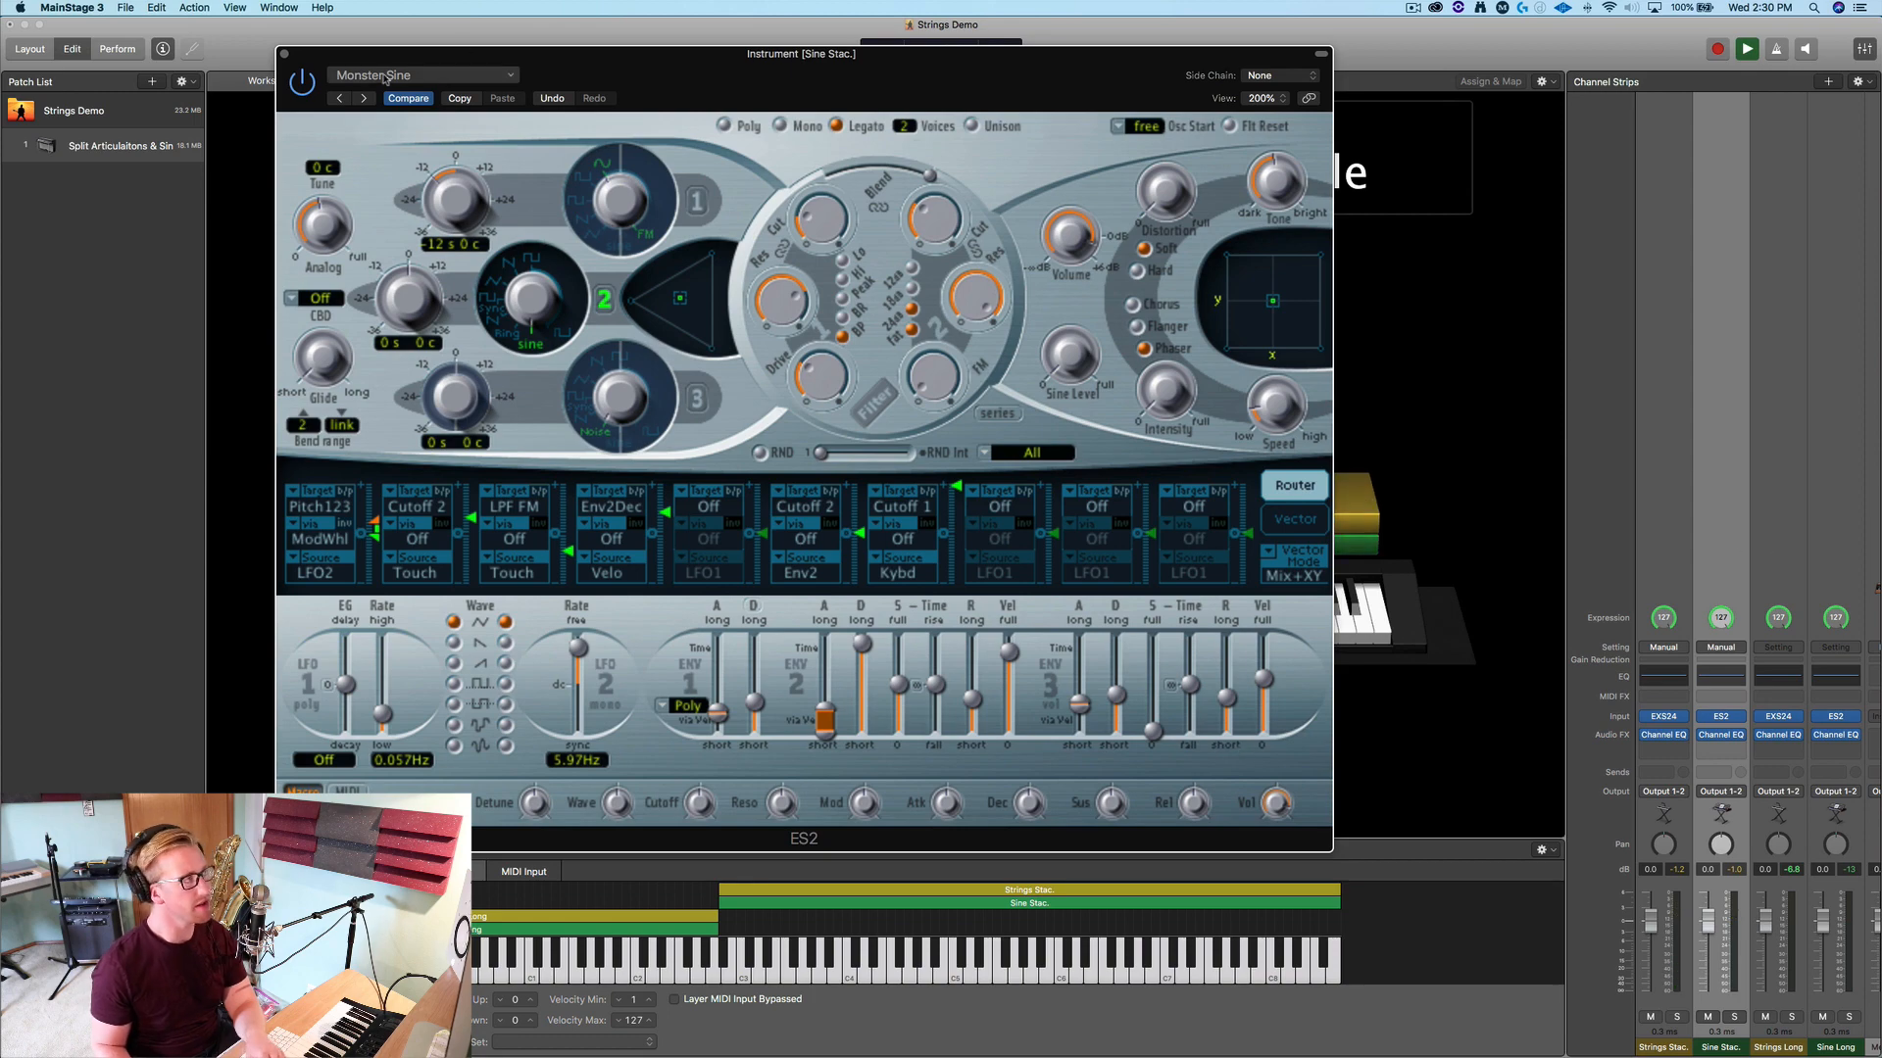
Insert a Transposer MIDI effect on the Strings Stac. channel strip and set its transposition to -24 semitones
click(284, 54)
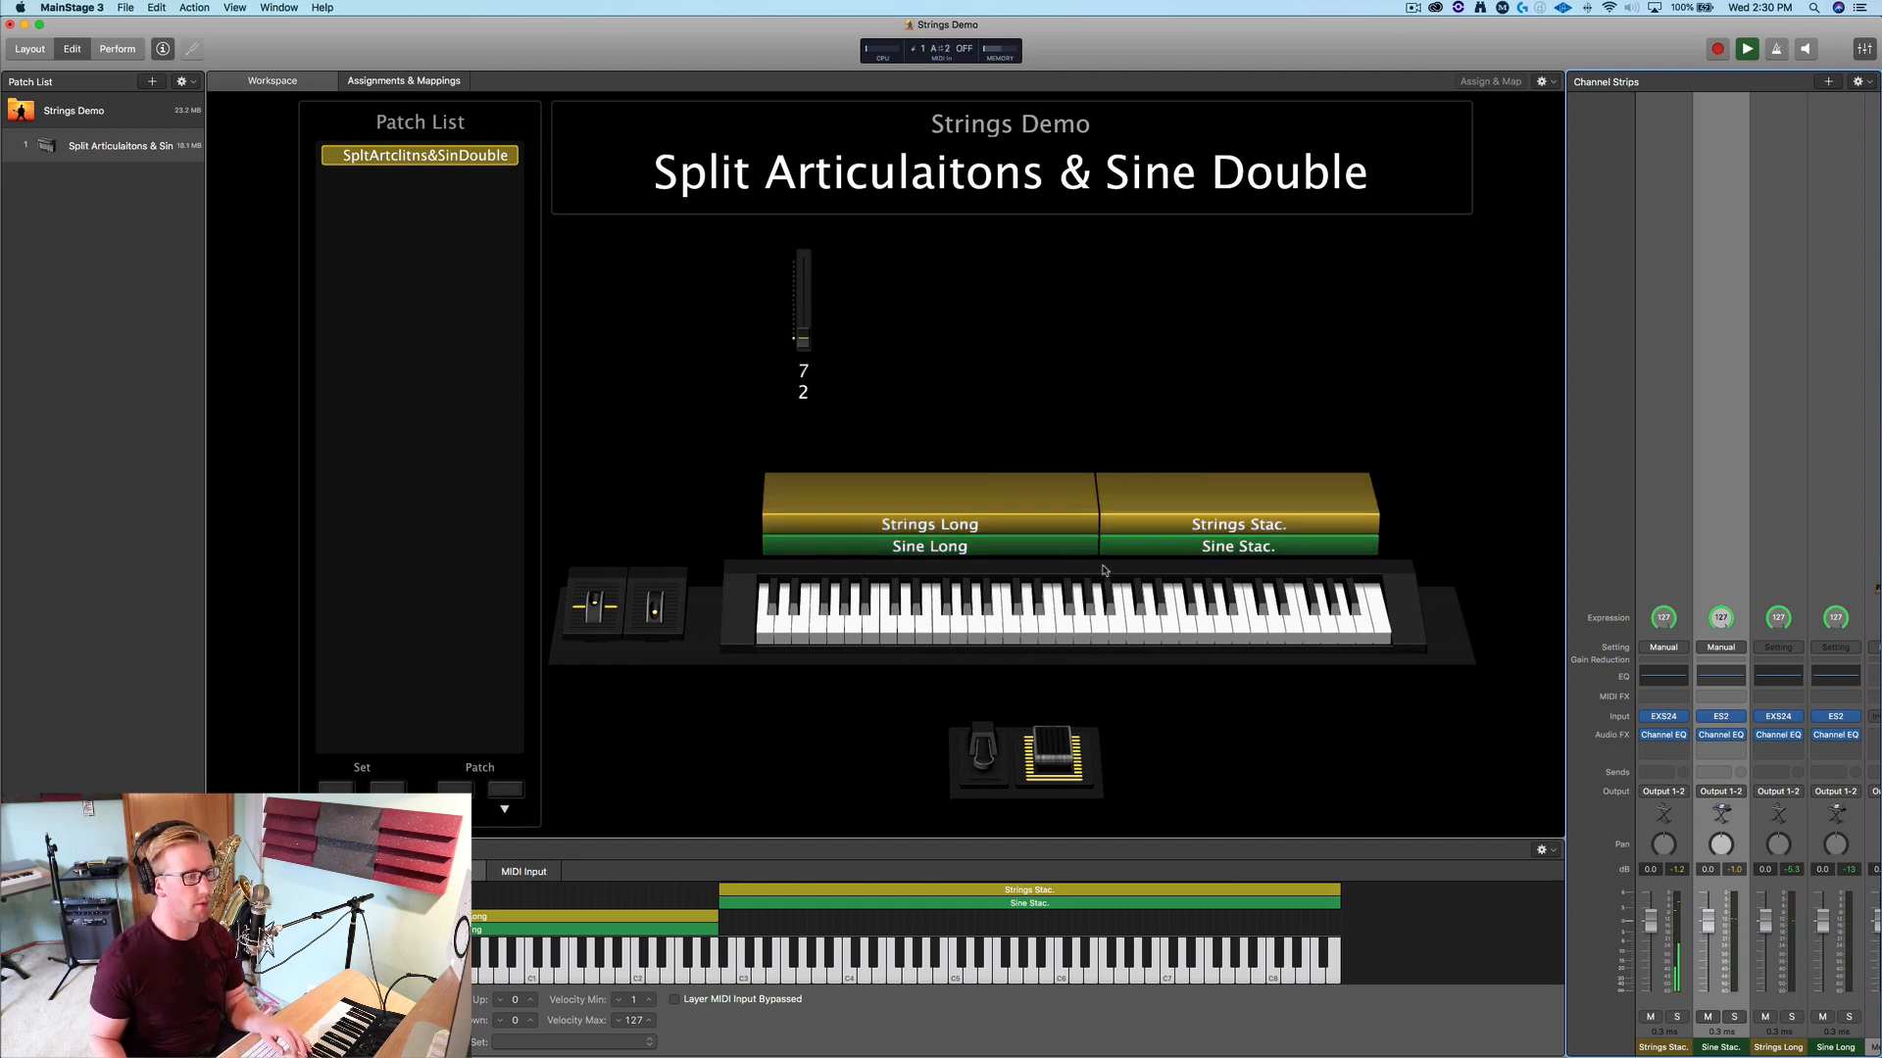
click(1658, 246)
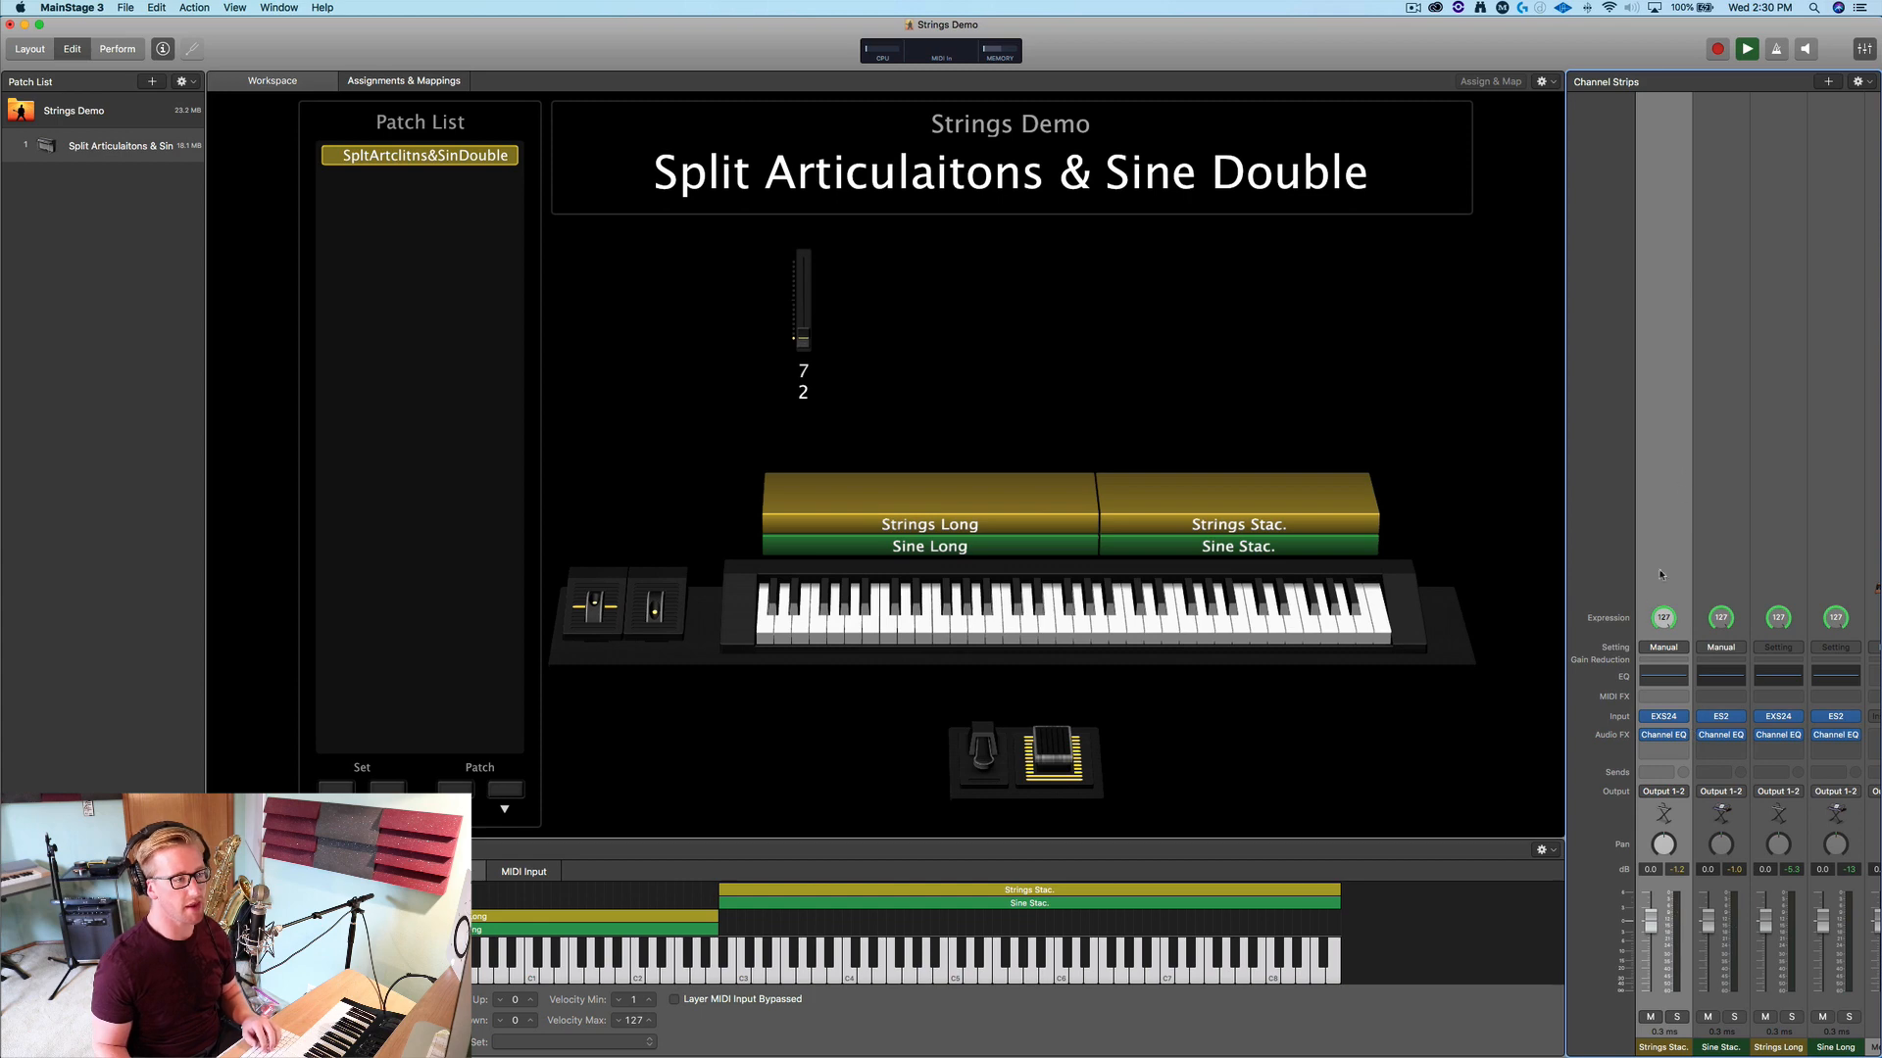
click(1668, 698)
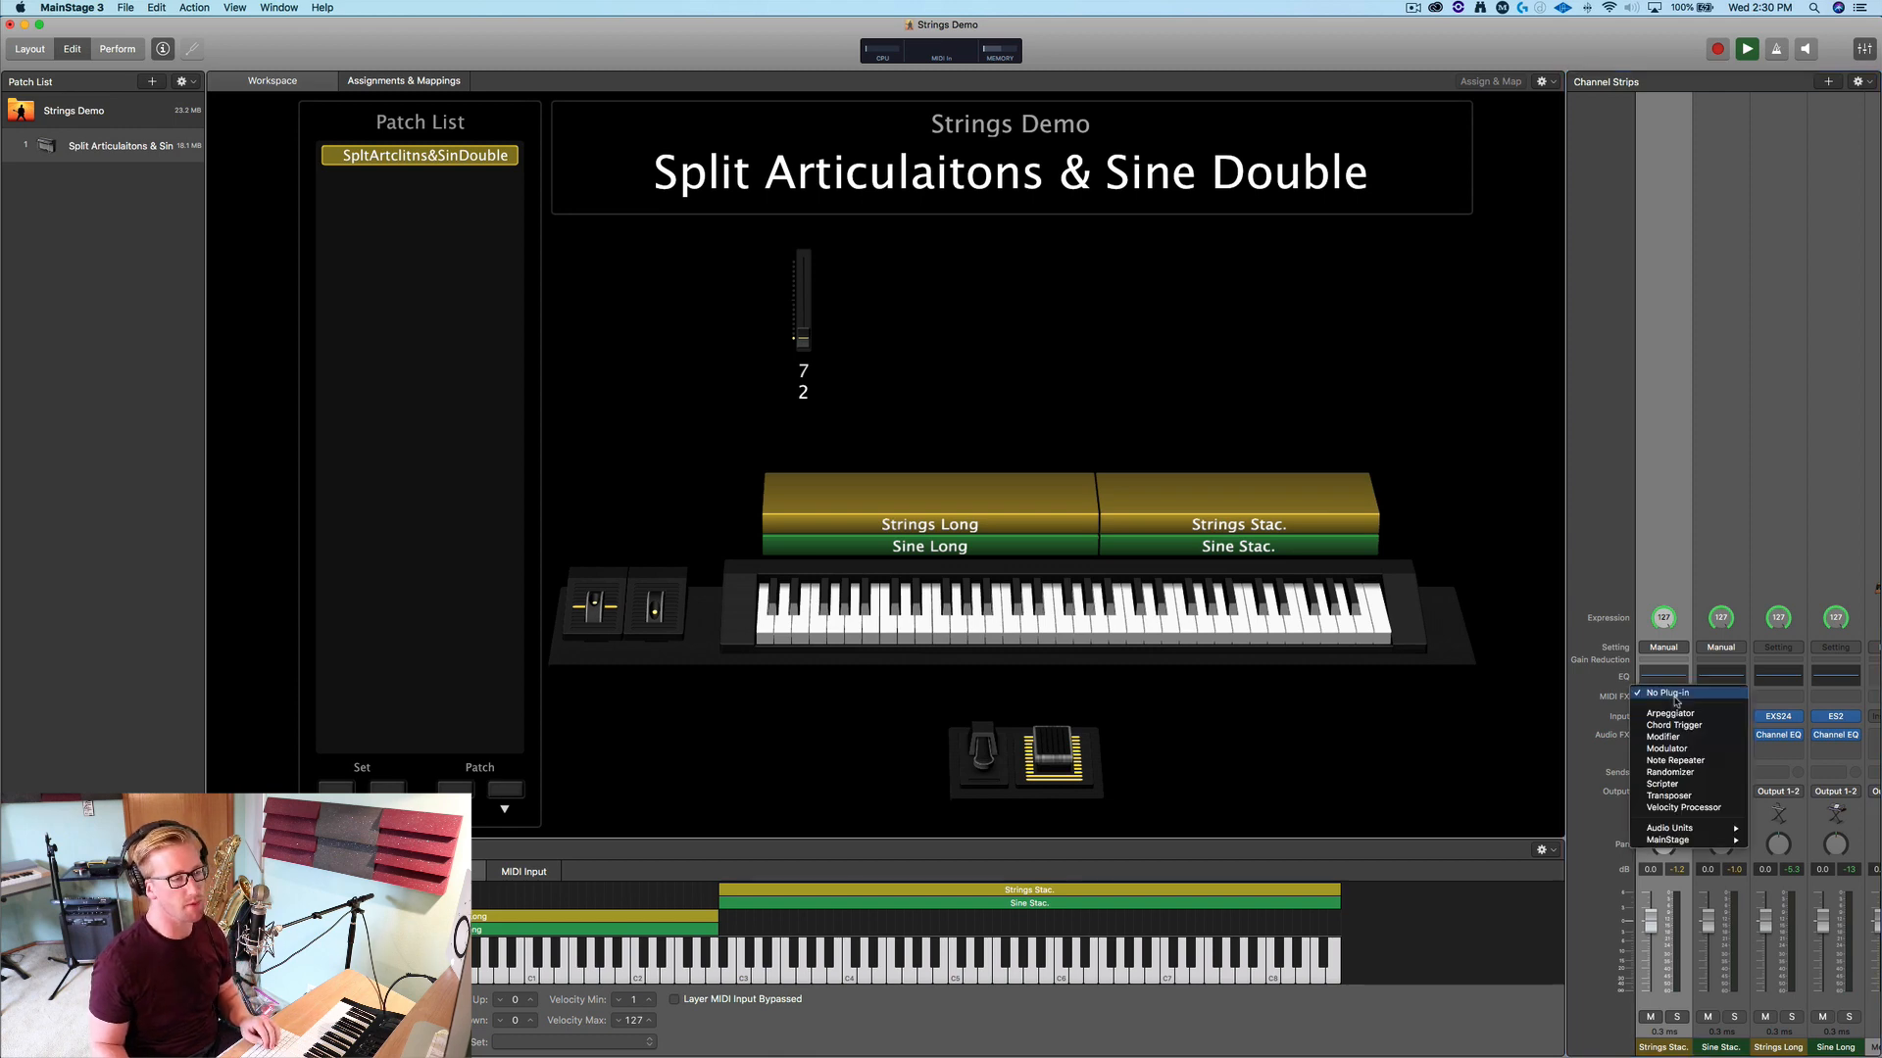
click(1720, 796)
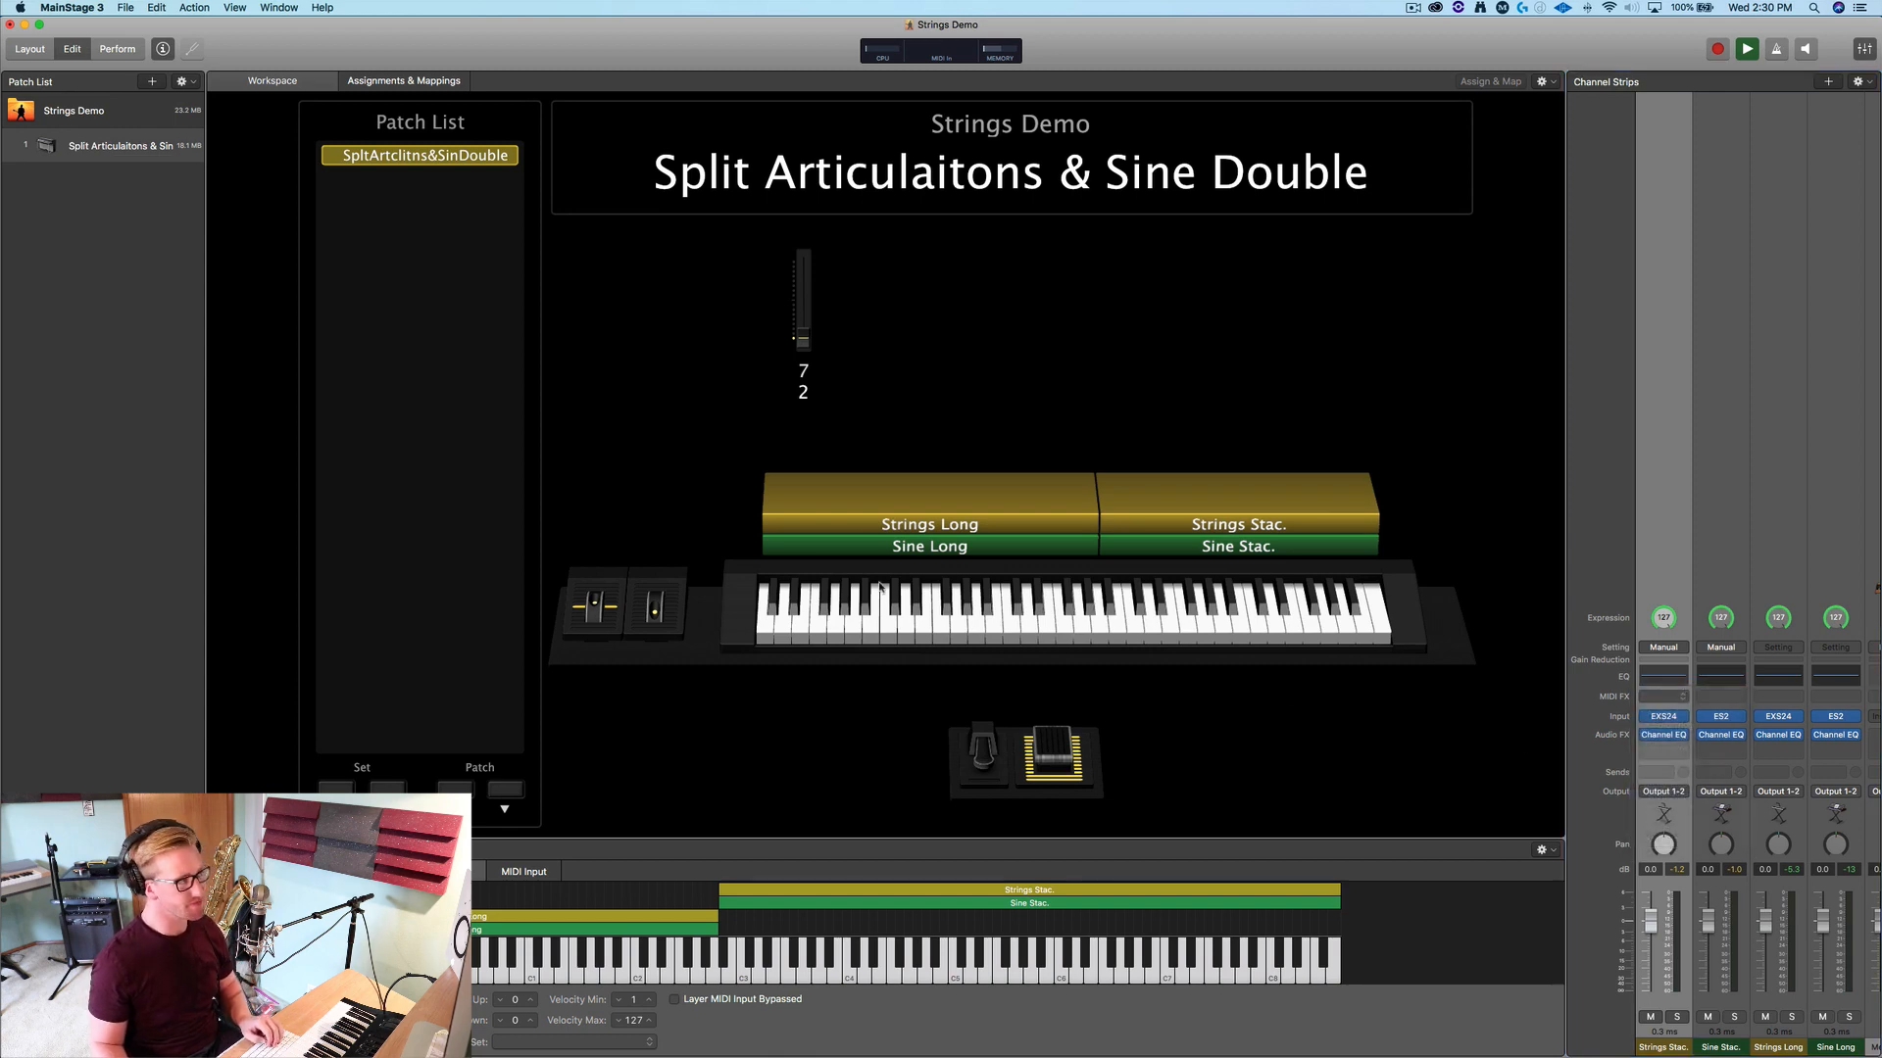
drag(256, 40, 438, 57)
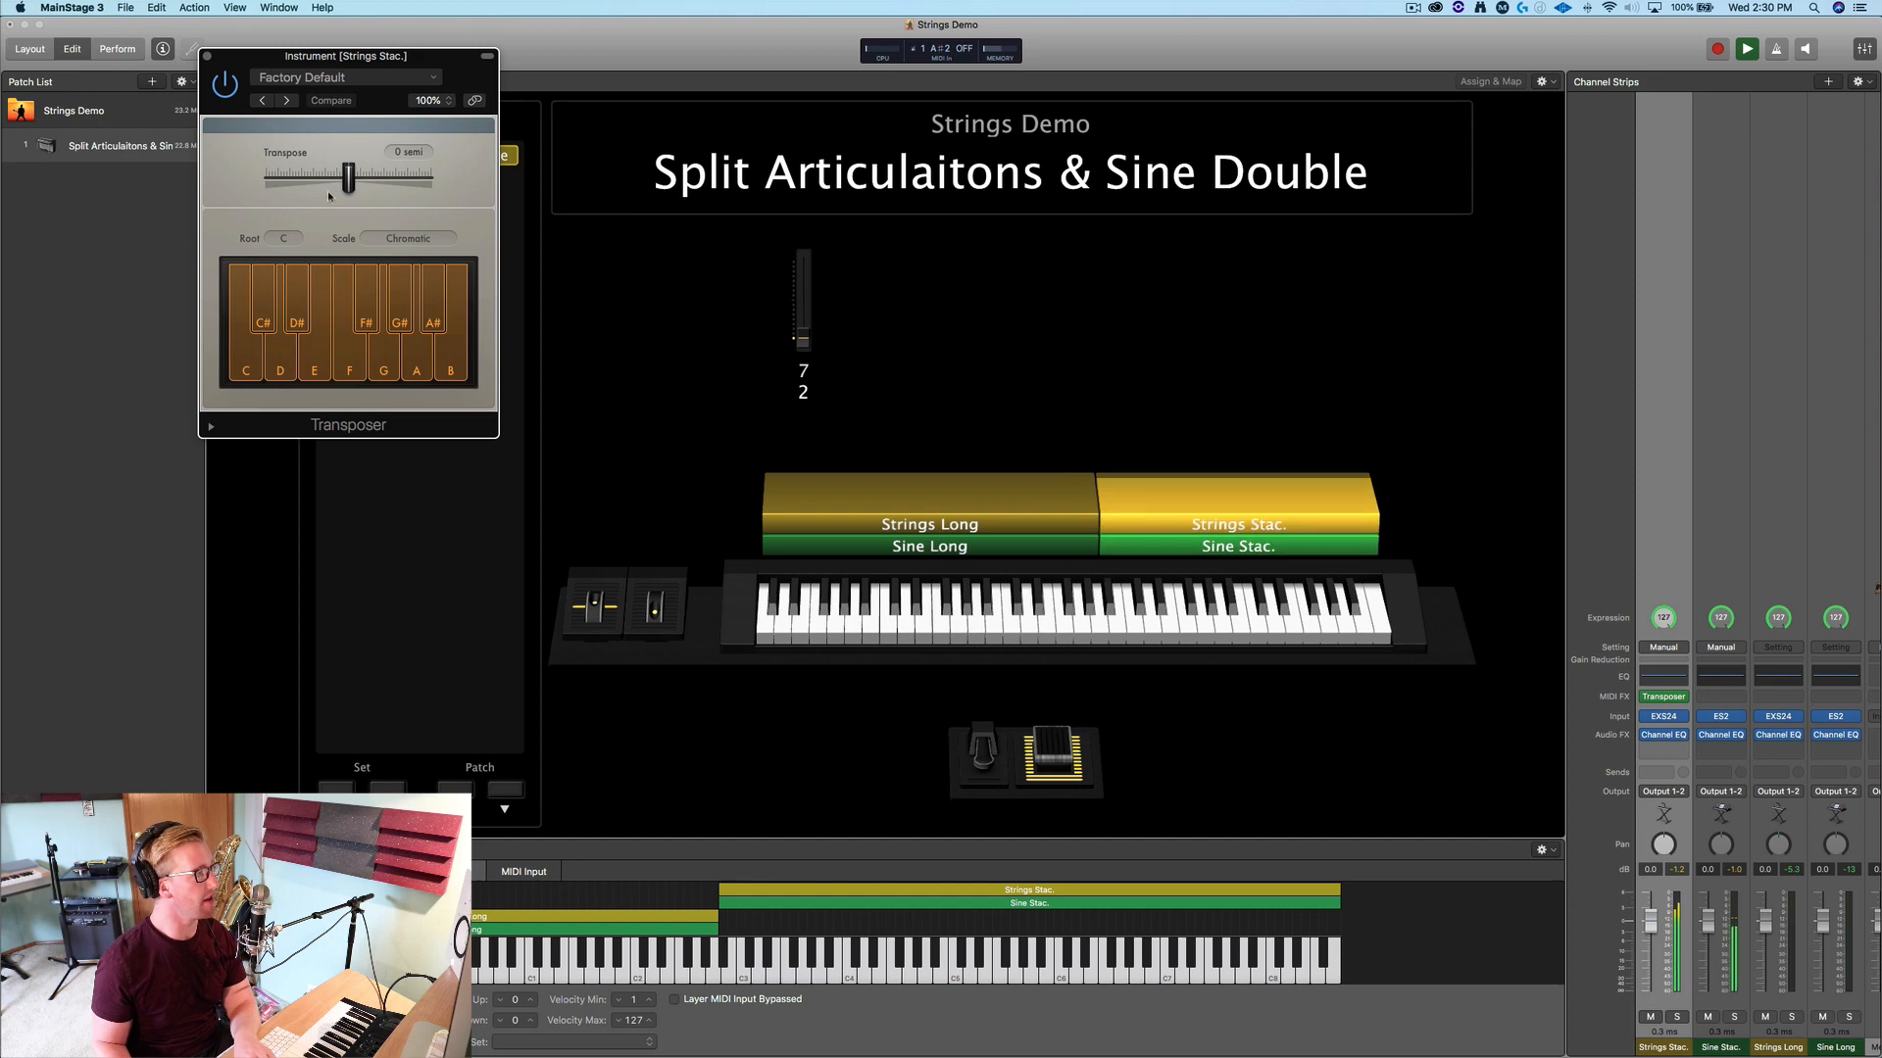
drag(348, 179, 357, 179)
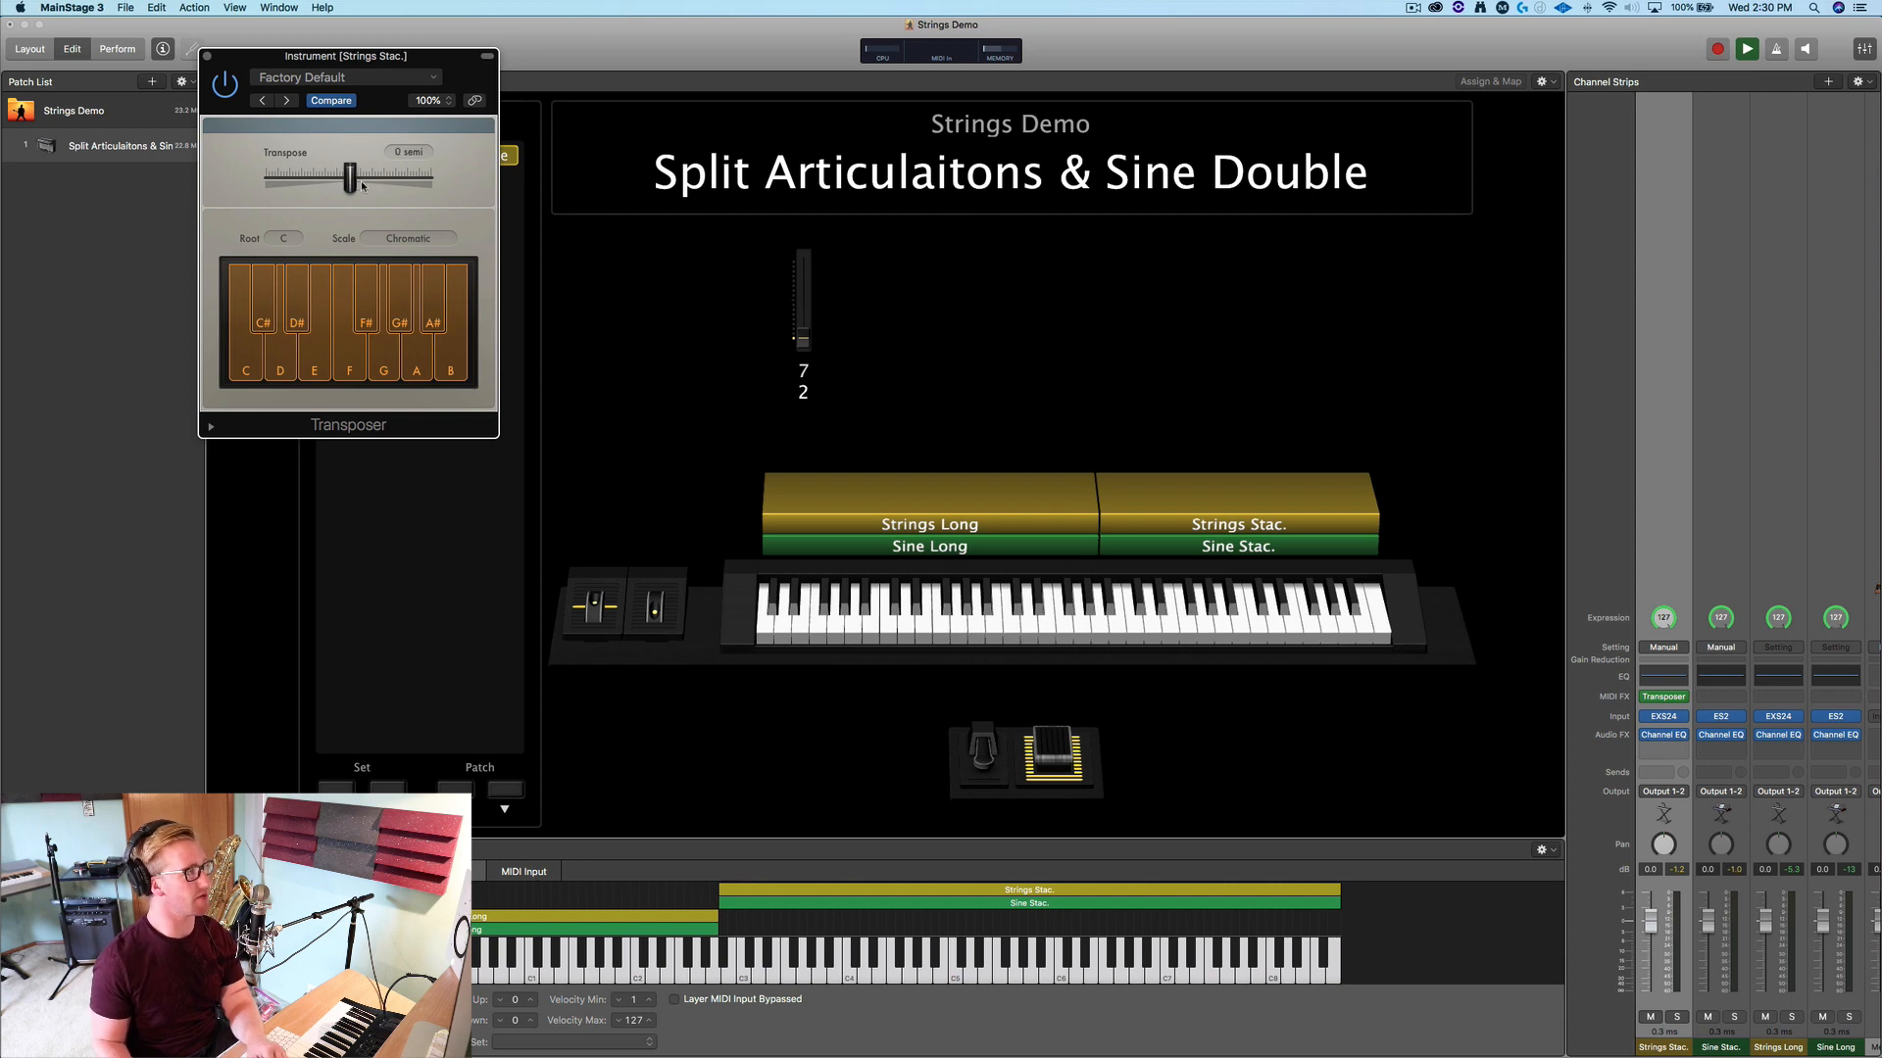
drag(352, 180, 3, 193)
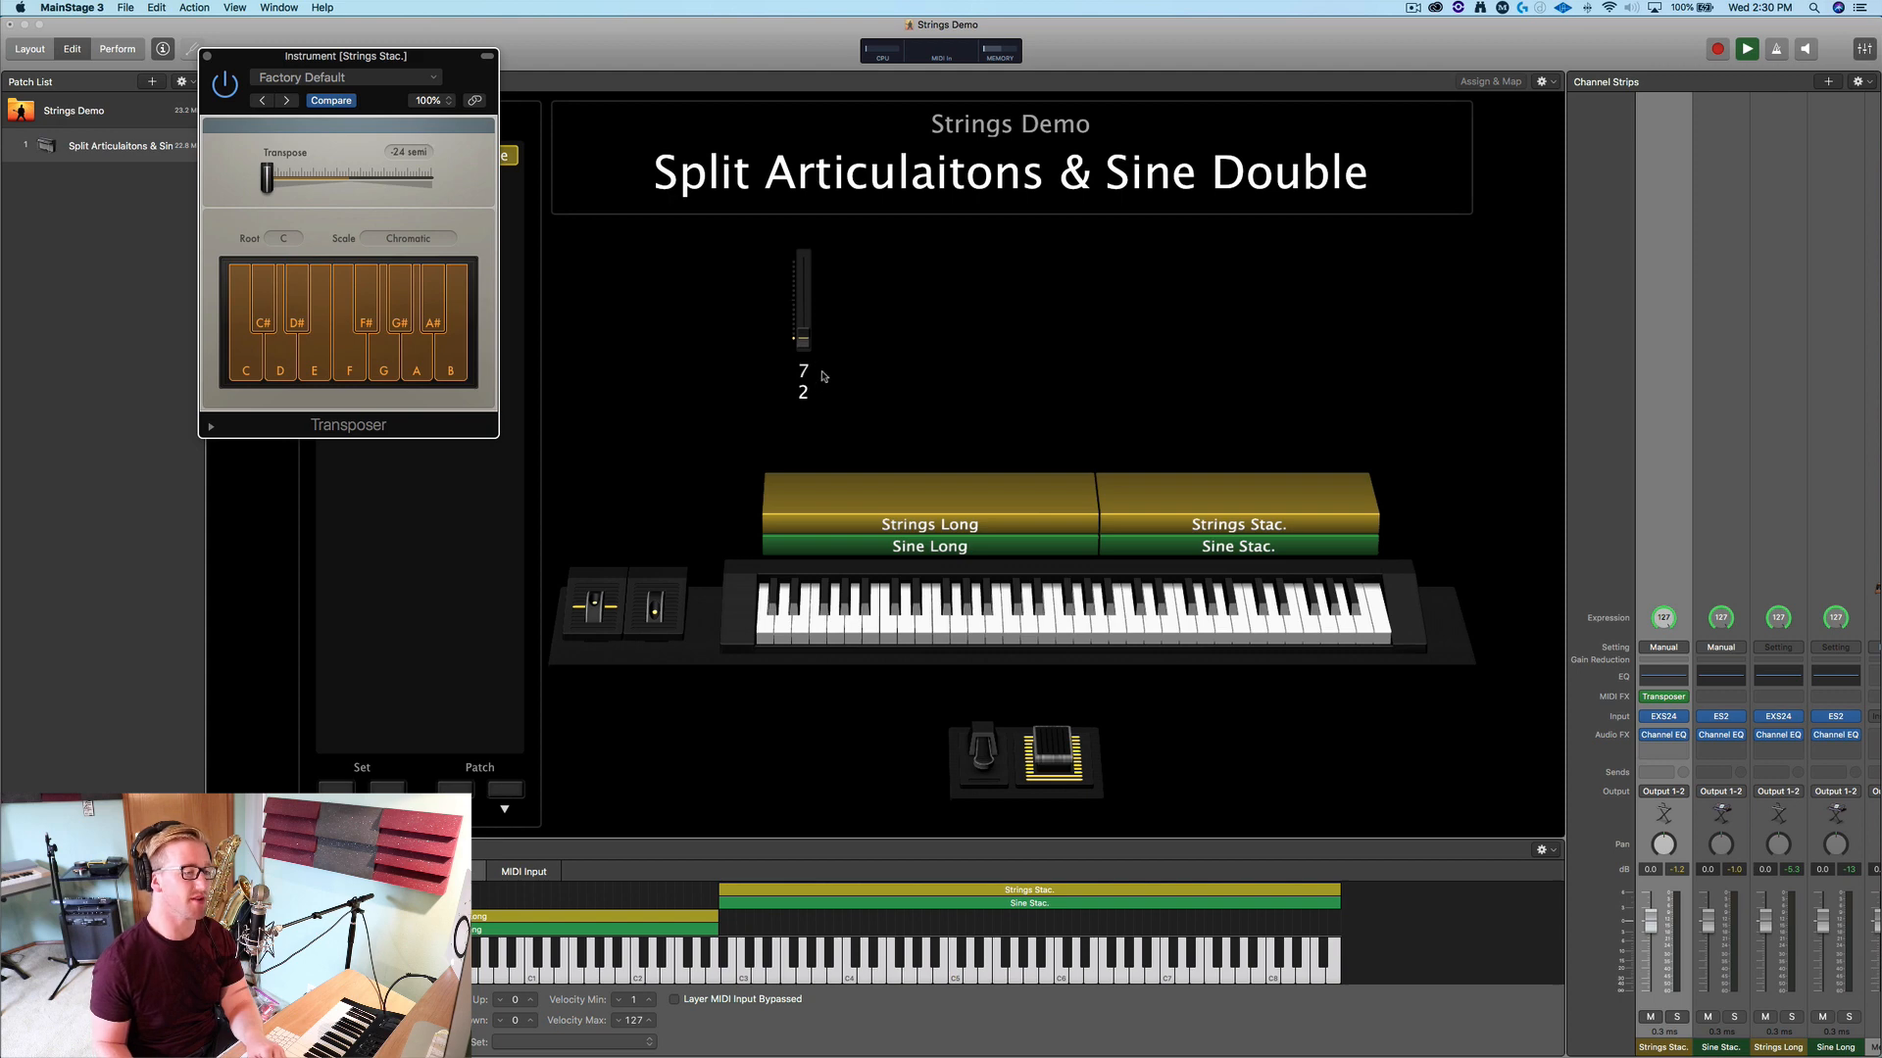
Copy the Transposer from Strings Stac. to the Sine Stac. channel strip and close the plug-in window
mouse_move(1665, 699)
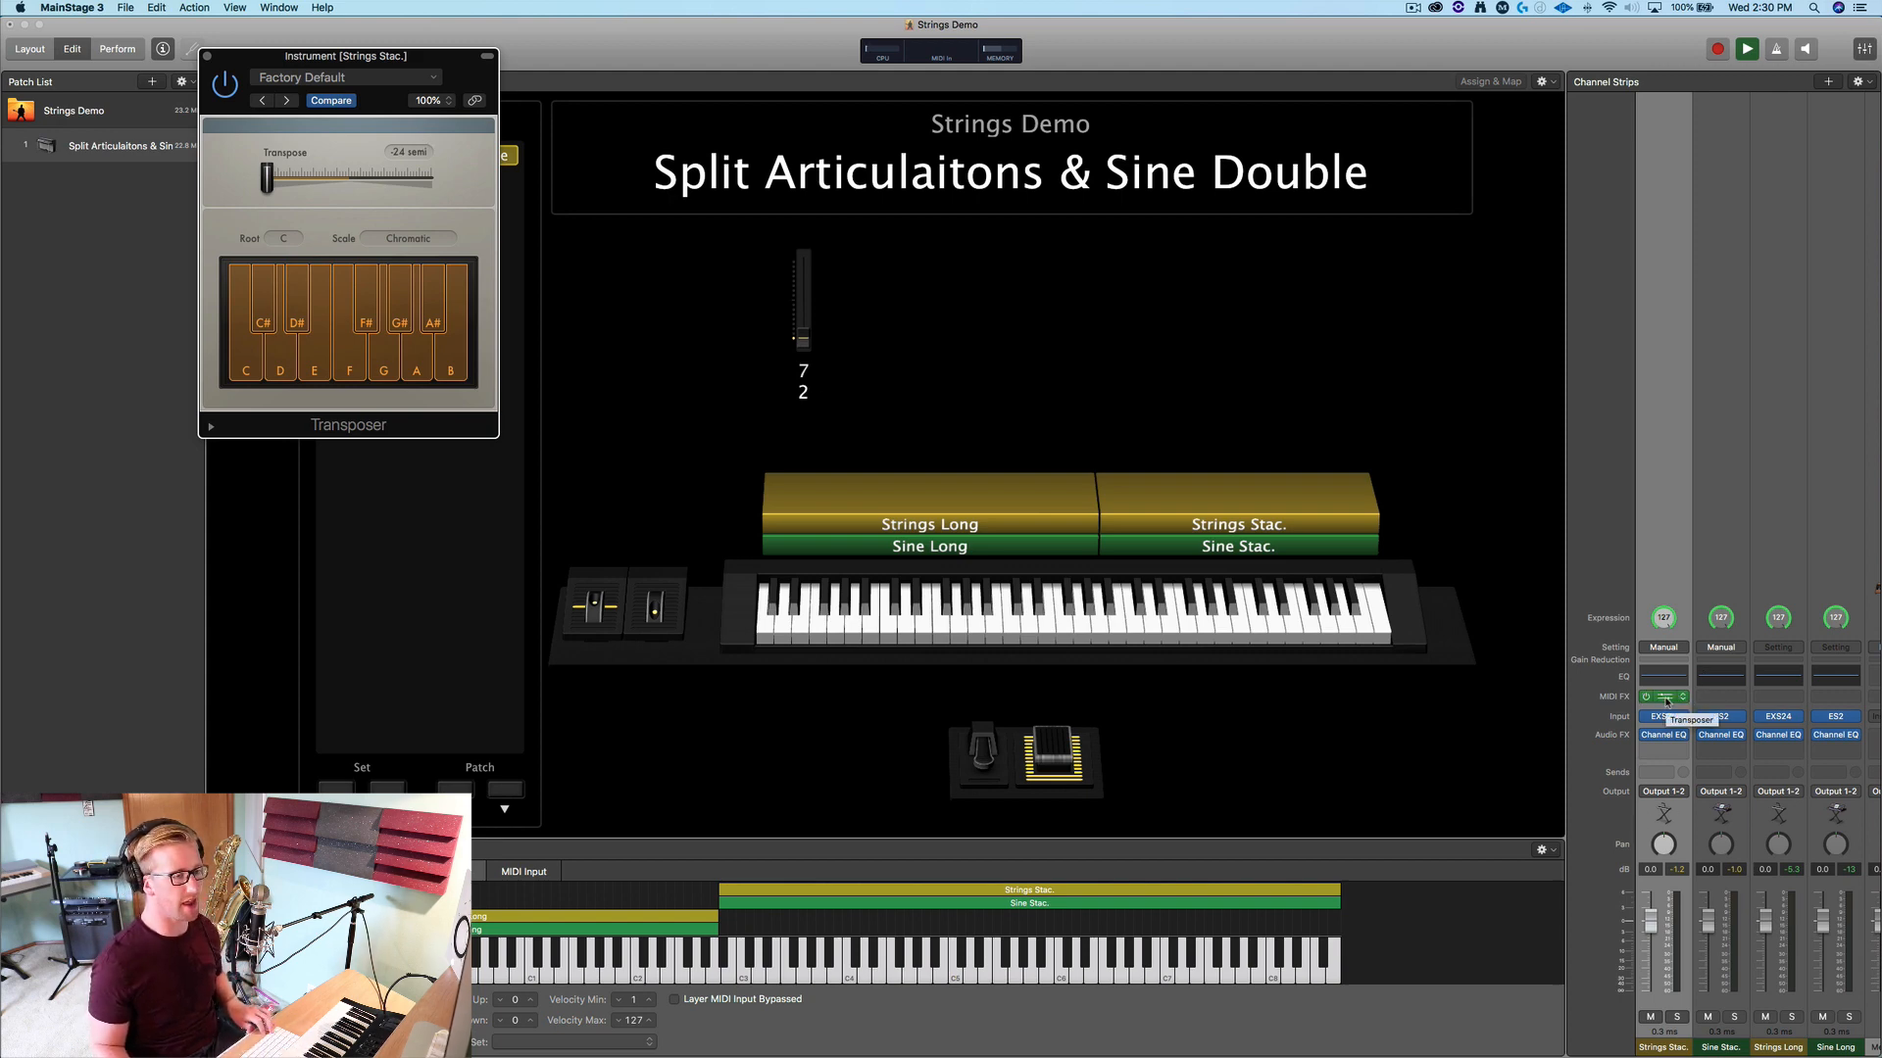
drag(1666, 701, 1720, 702)
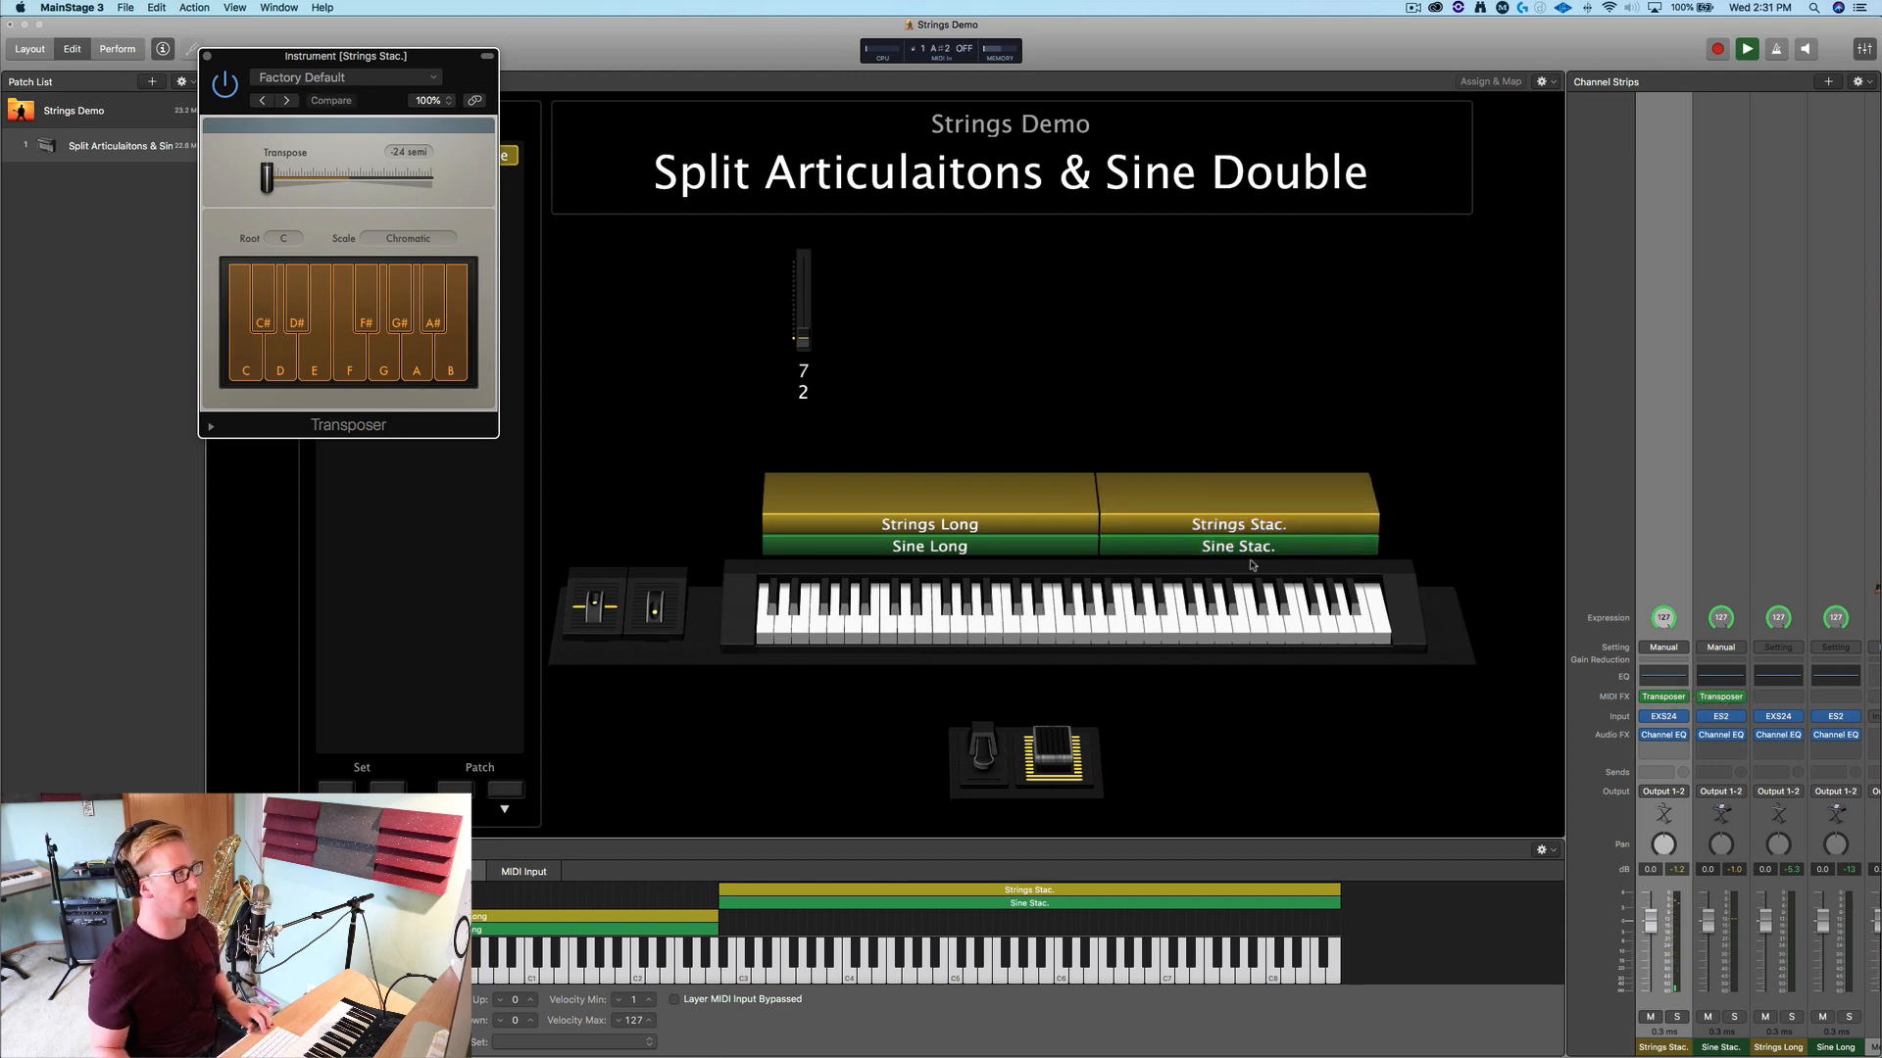
click(207, 58)
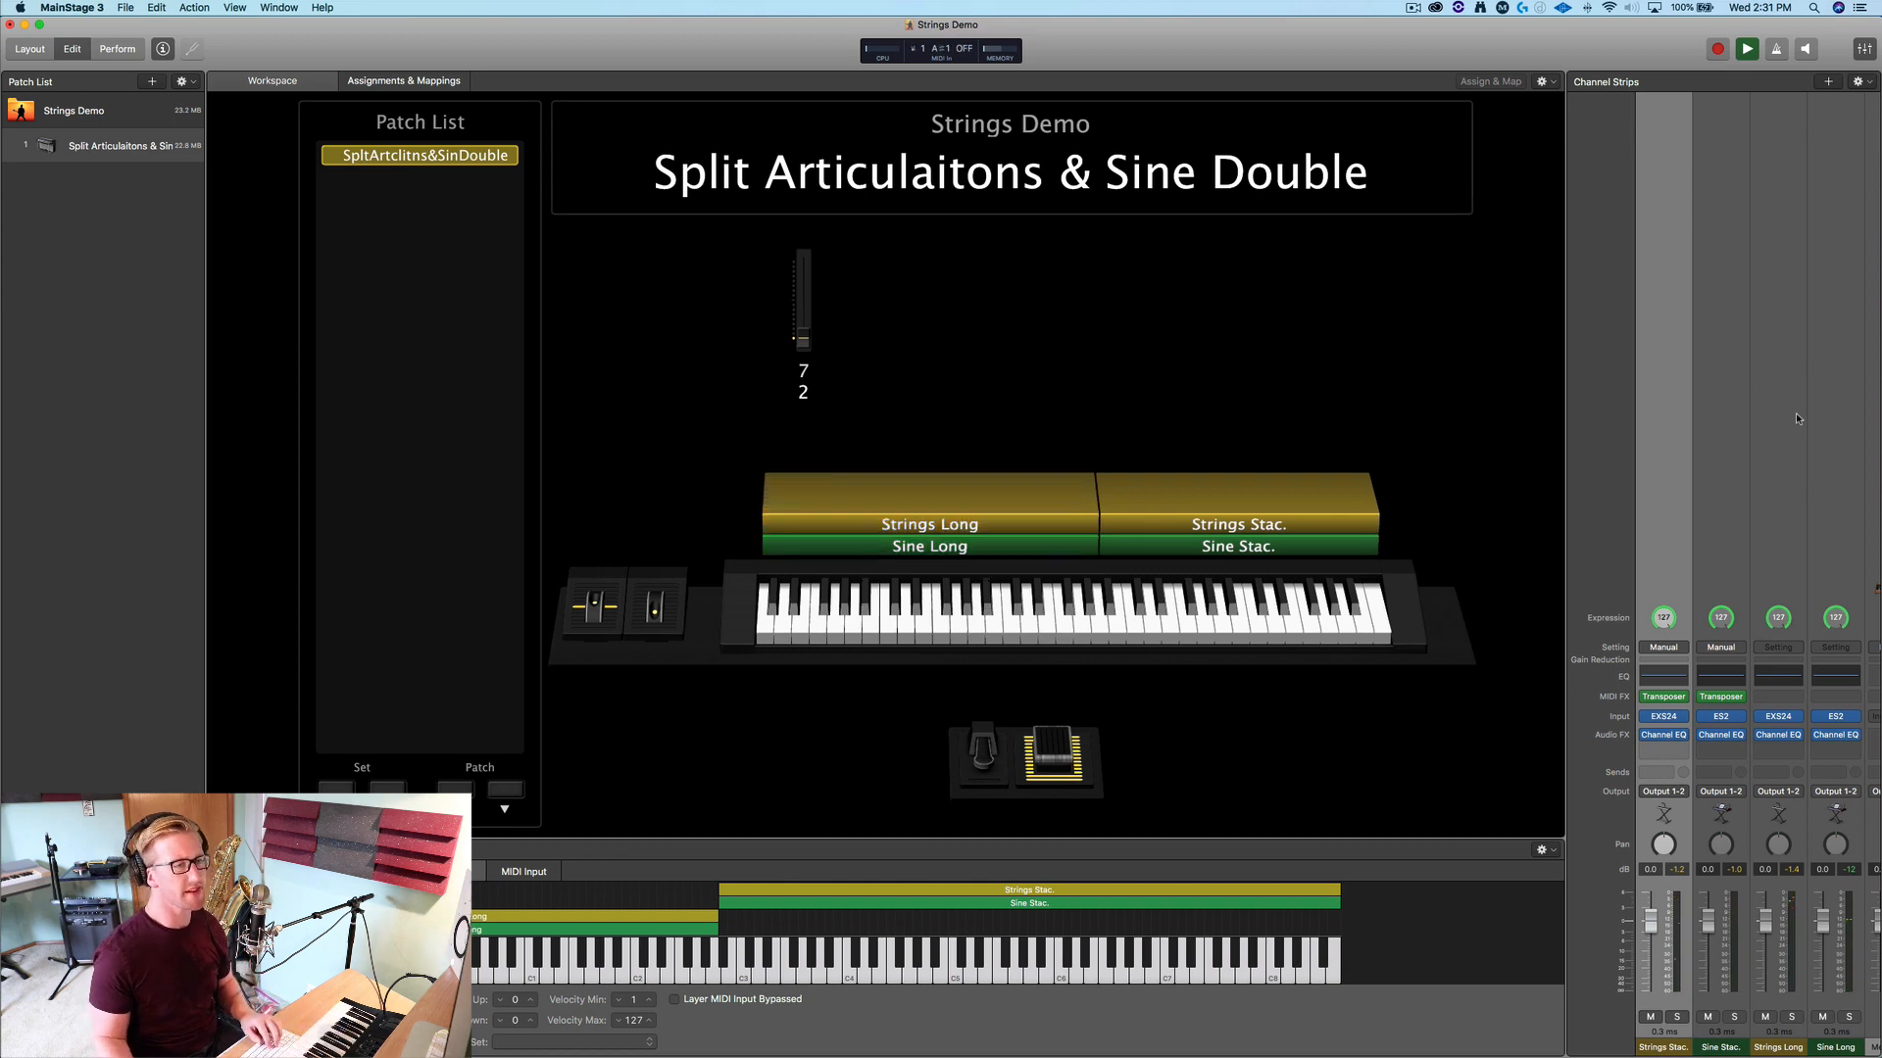
Add a send to Bus 5 on all four string and sine channel strips at once
click(1734, 530)
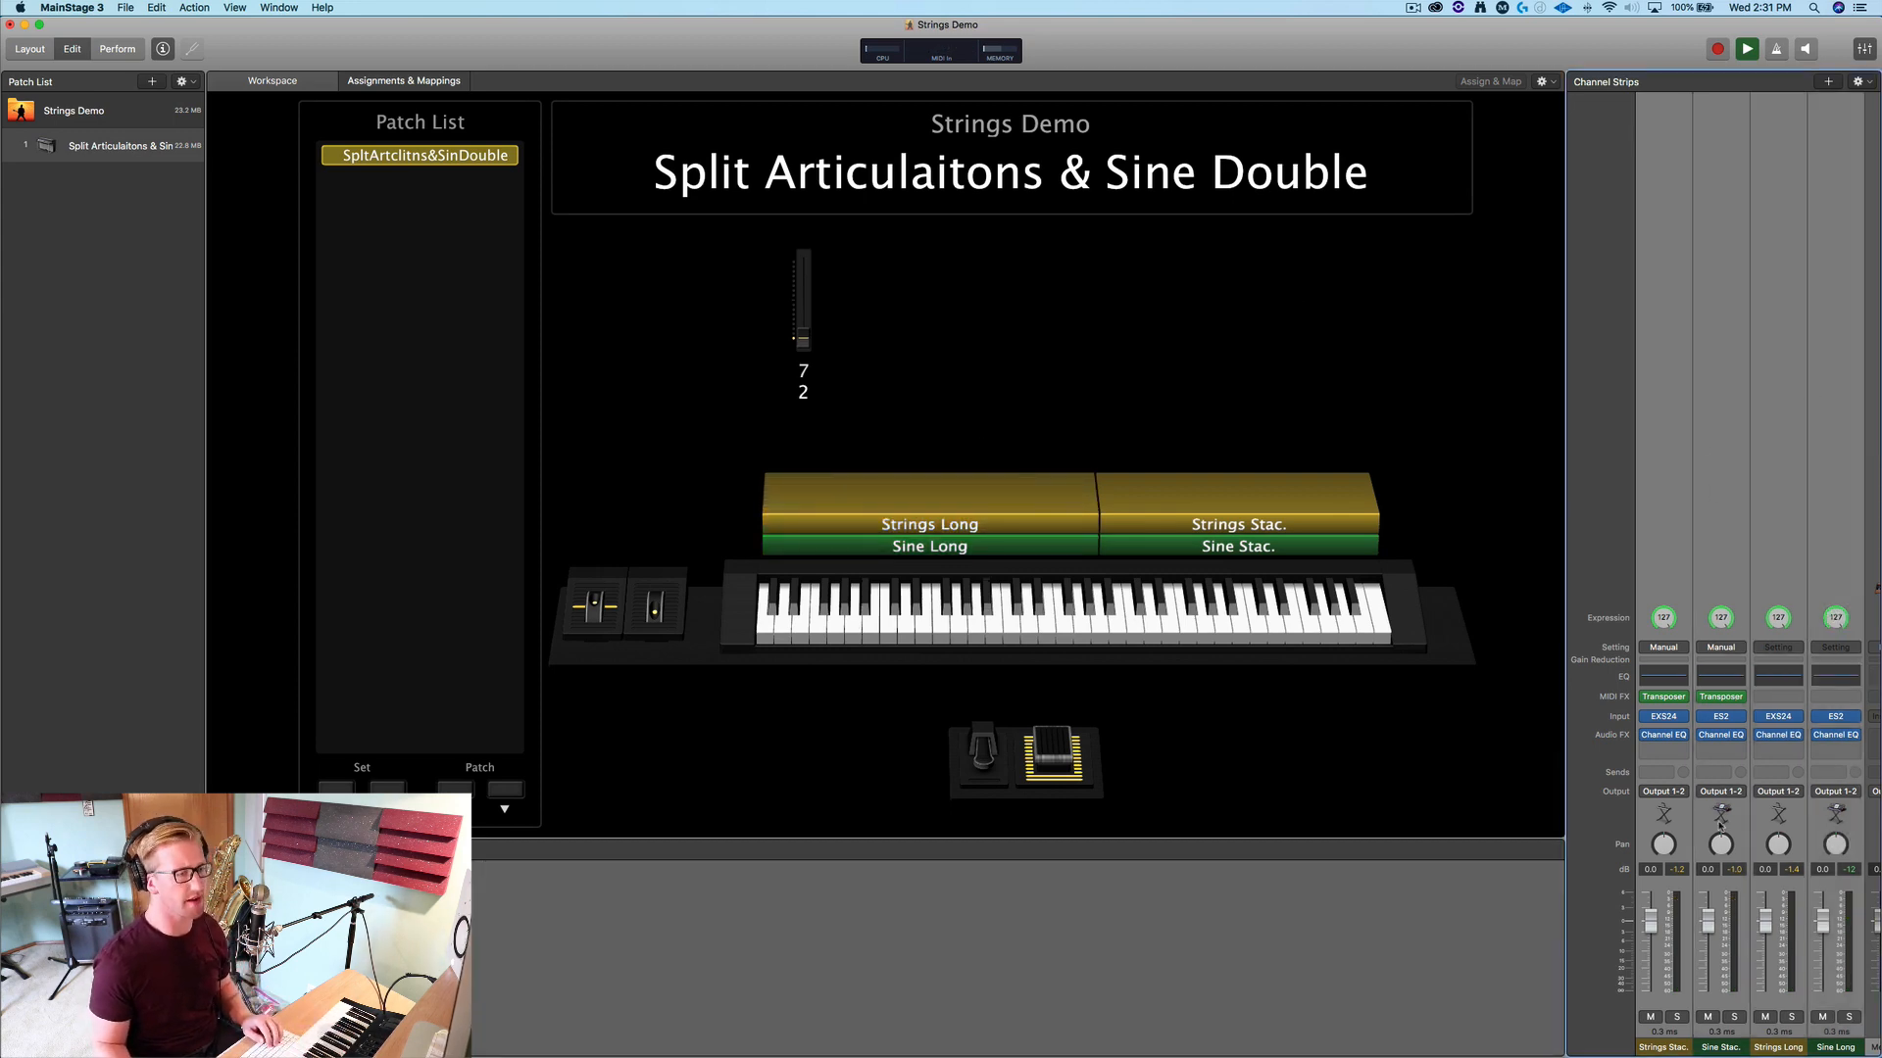
click(1663, 773)
click(1708, 569)
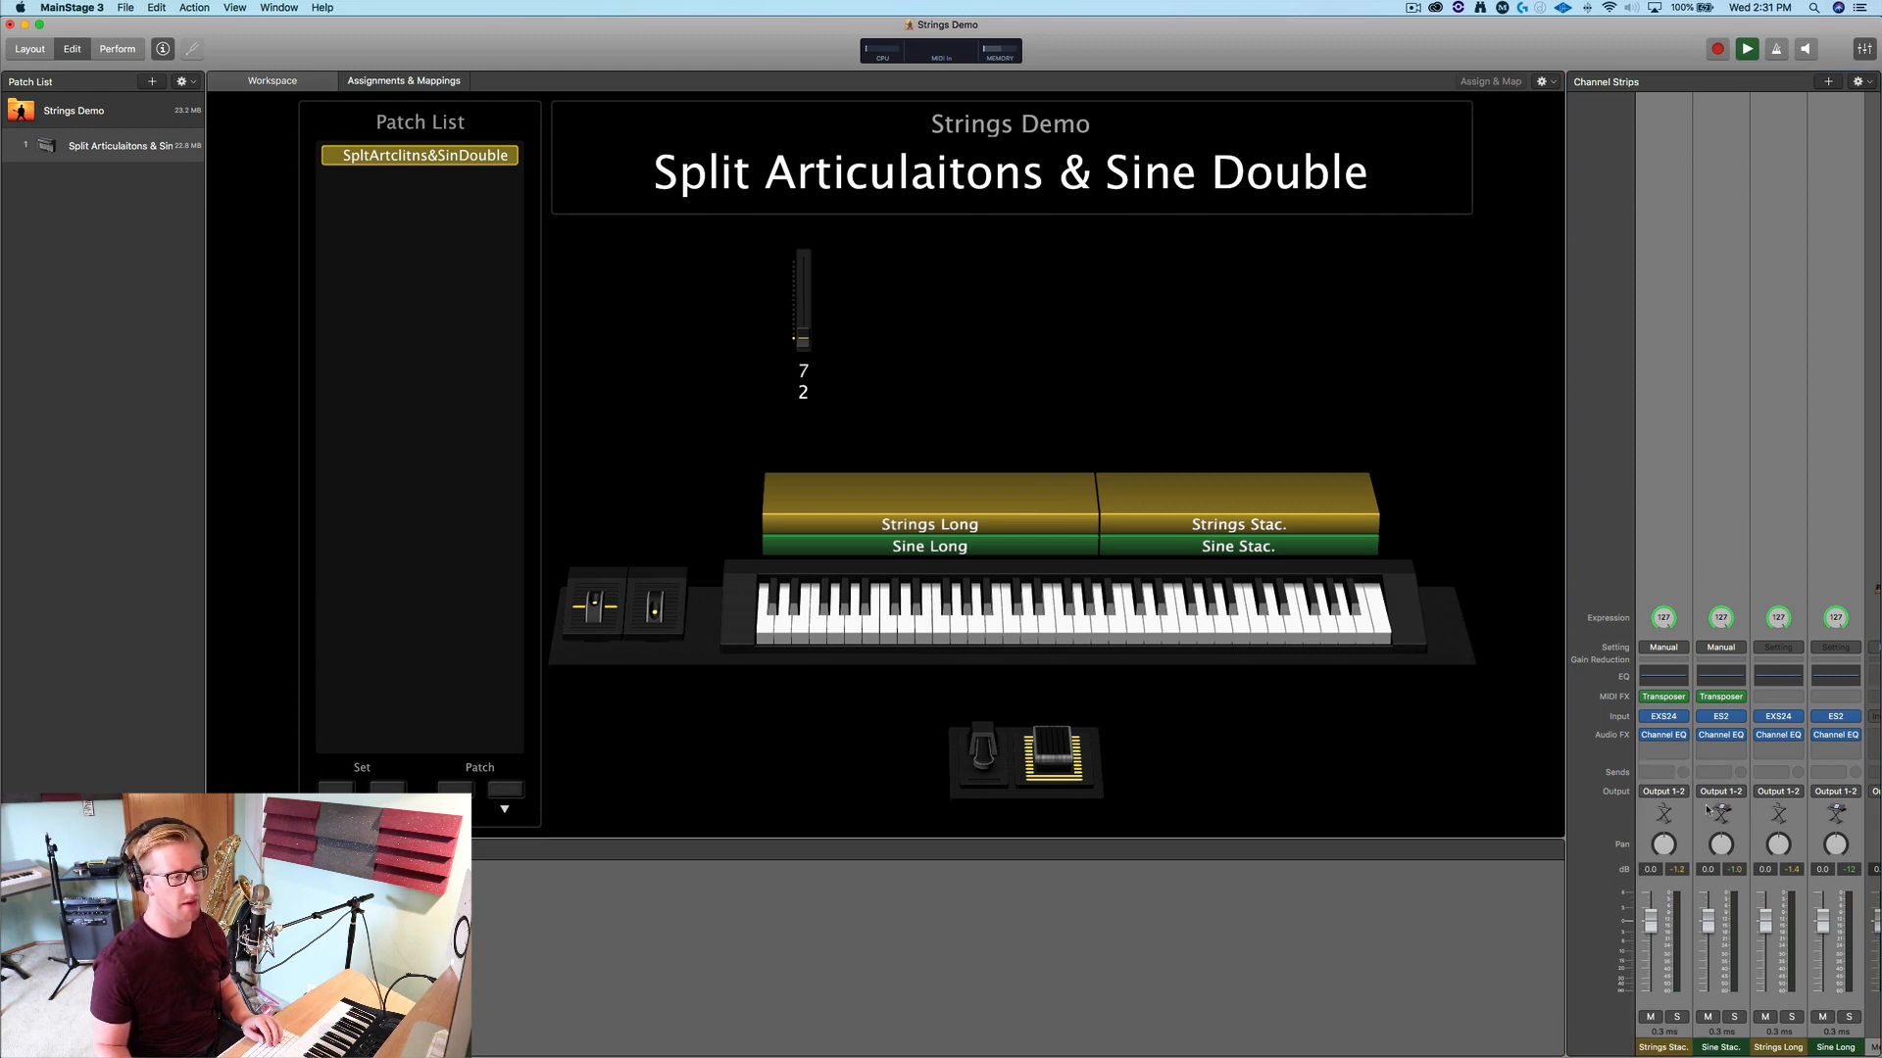
click(1663, 774)
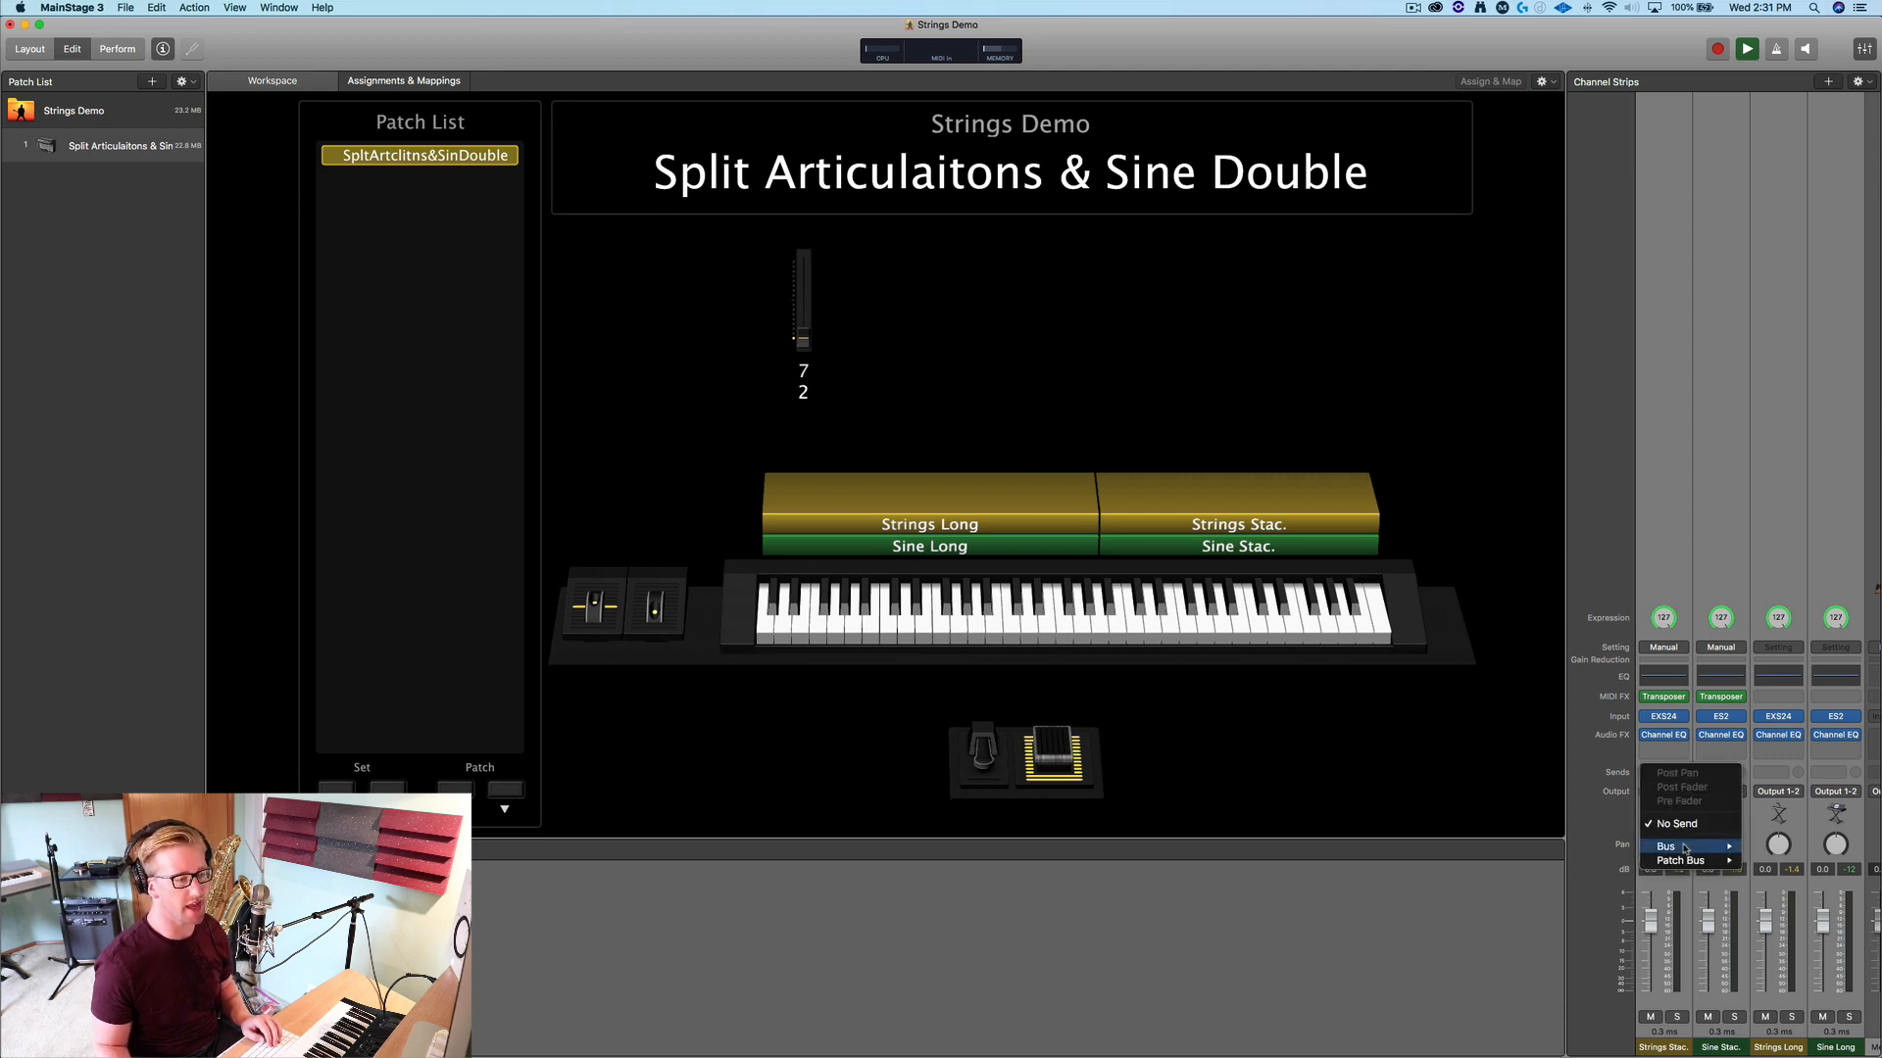
mouse_move(1677, 847)
click(1544, 217)
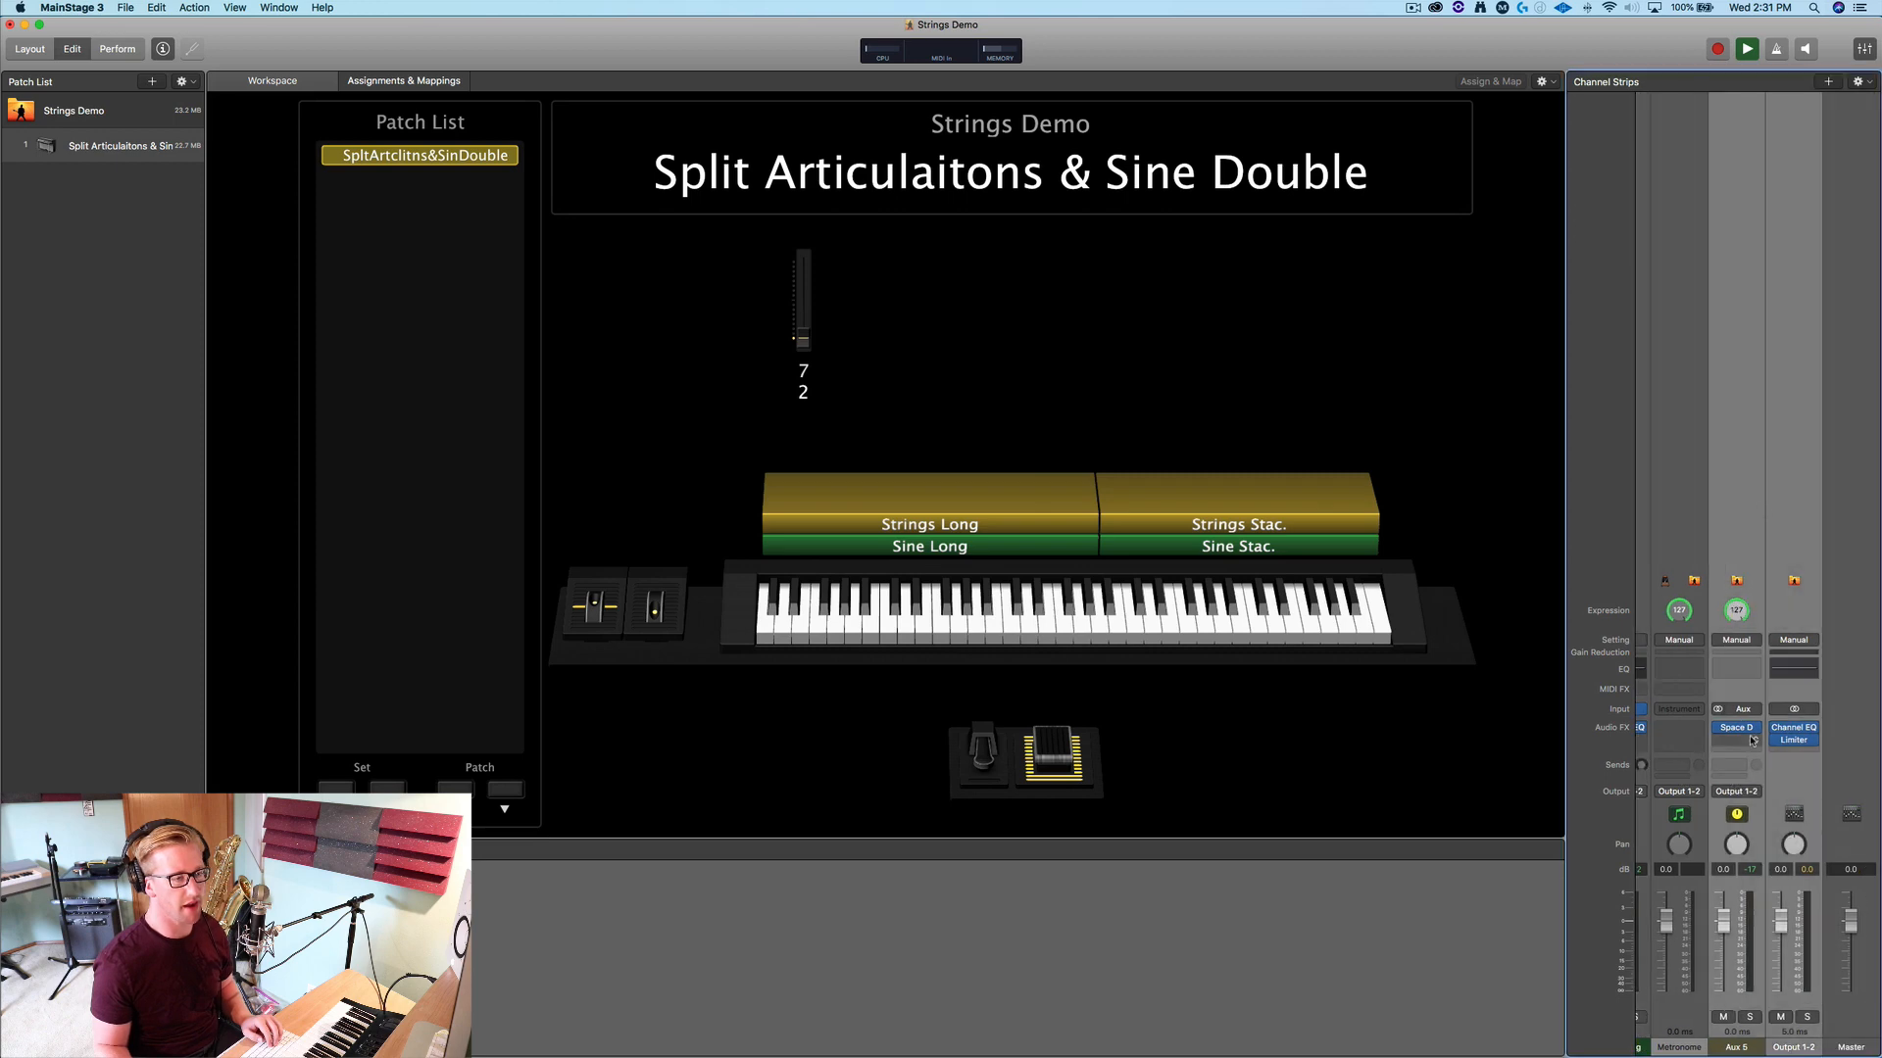
Remove the Space Designer plug-in from the Aux 5 channel strip
click(1748, 546)
click(1755, 729)
click(1755, 750)
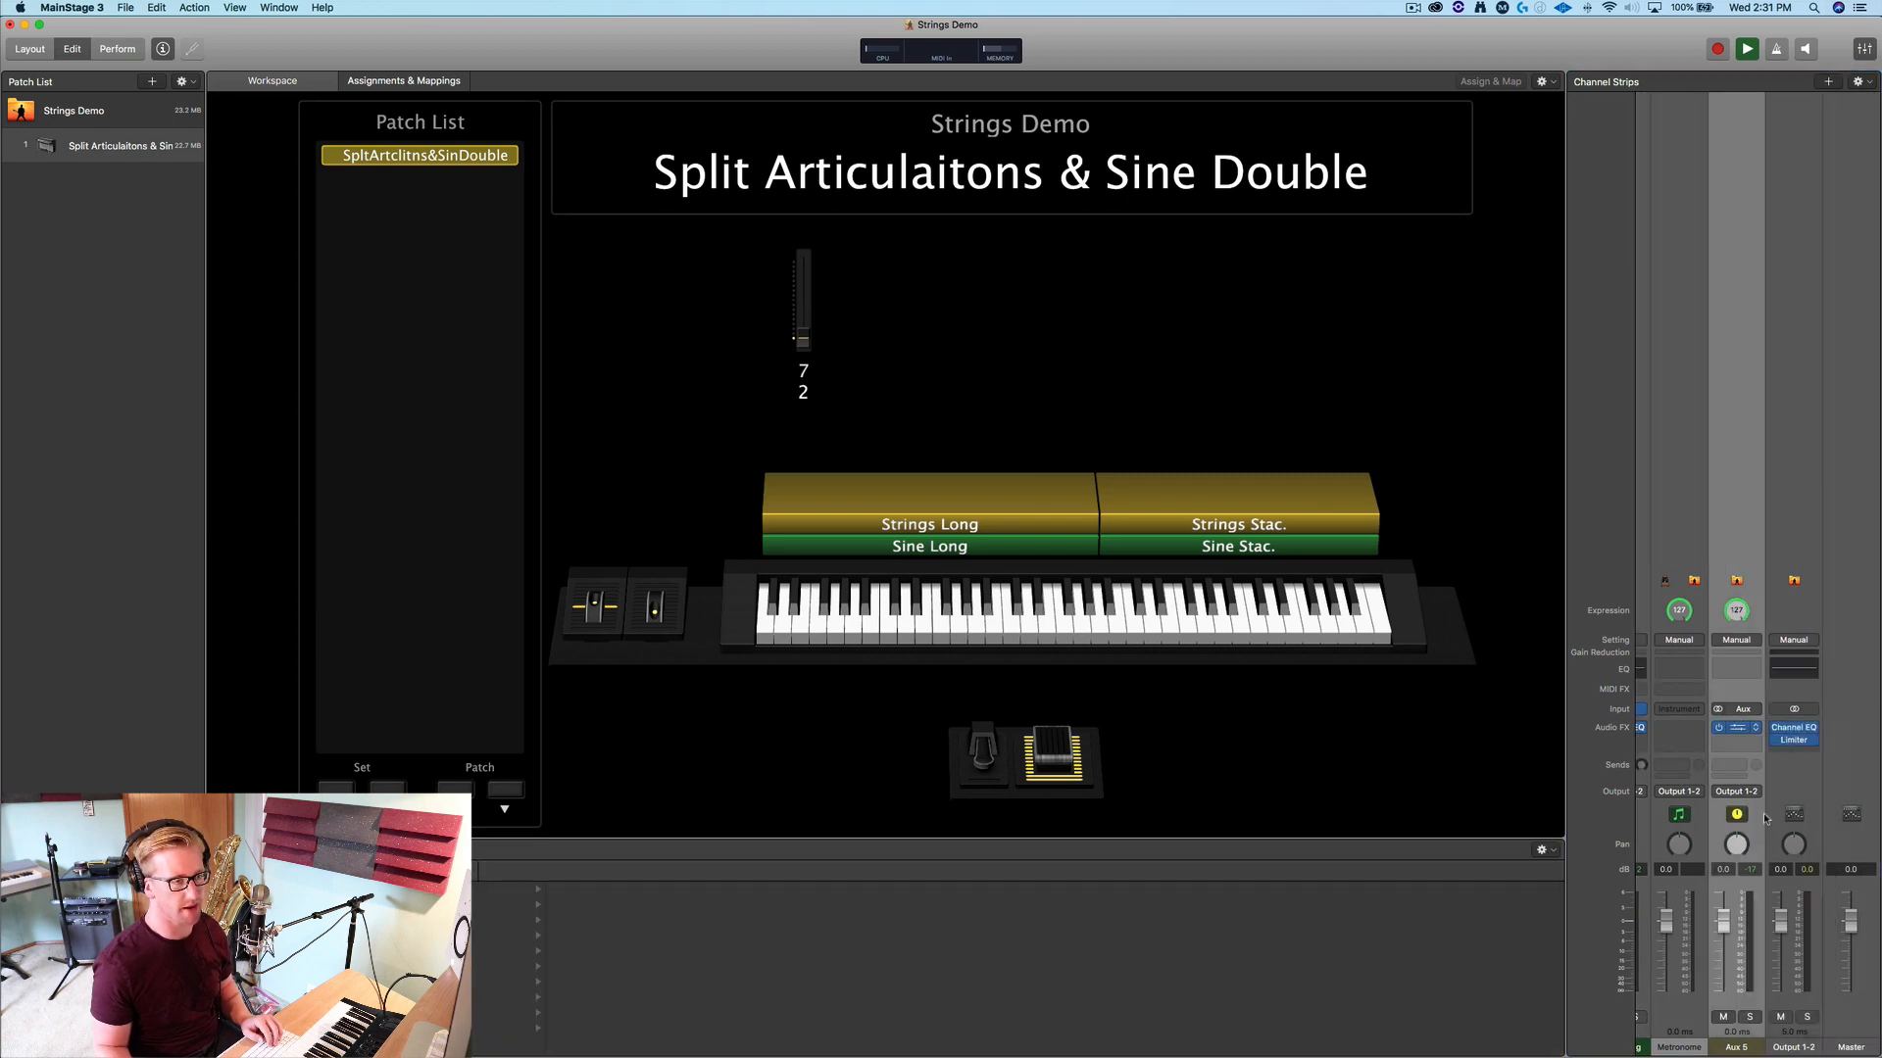
scroll(1755, 771, left, 5)
click(1716, 779)
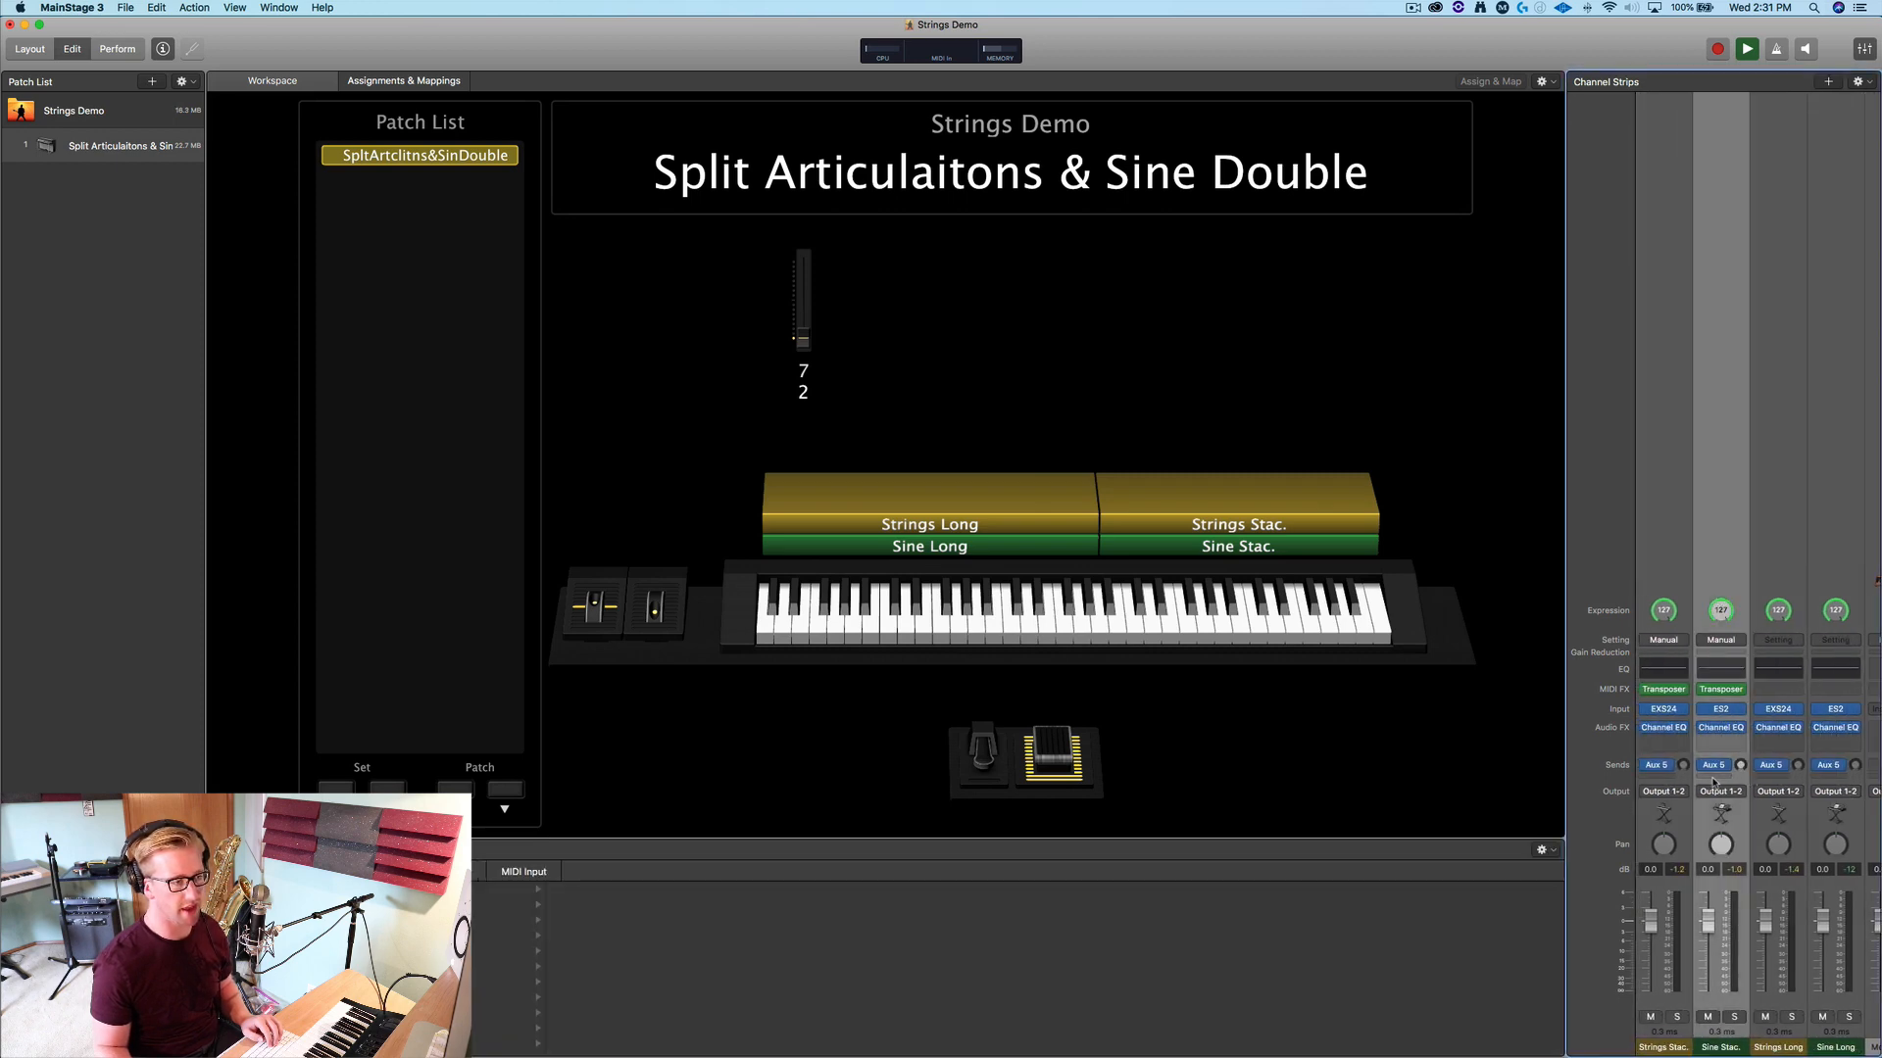
click(1726, 774)
mouse_move(1739, 854)
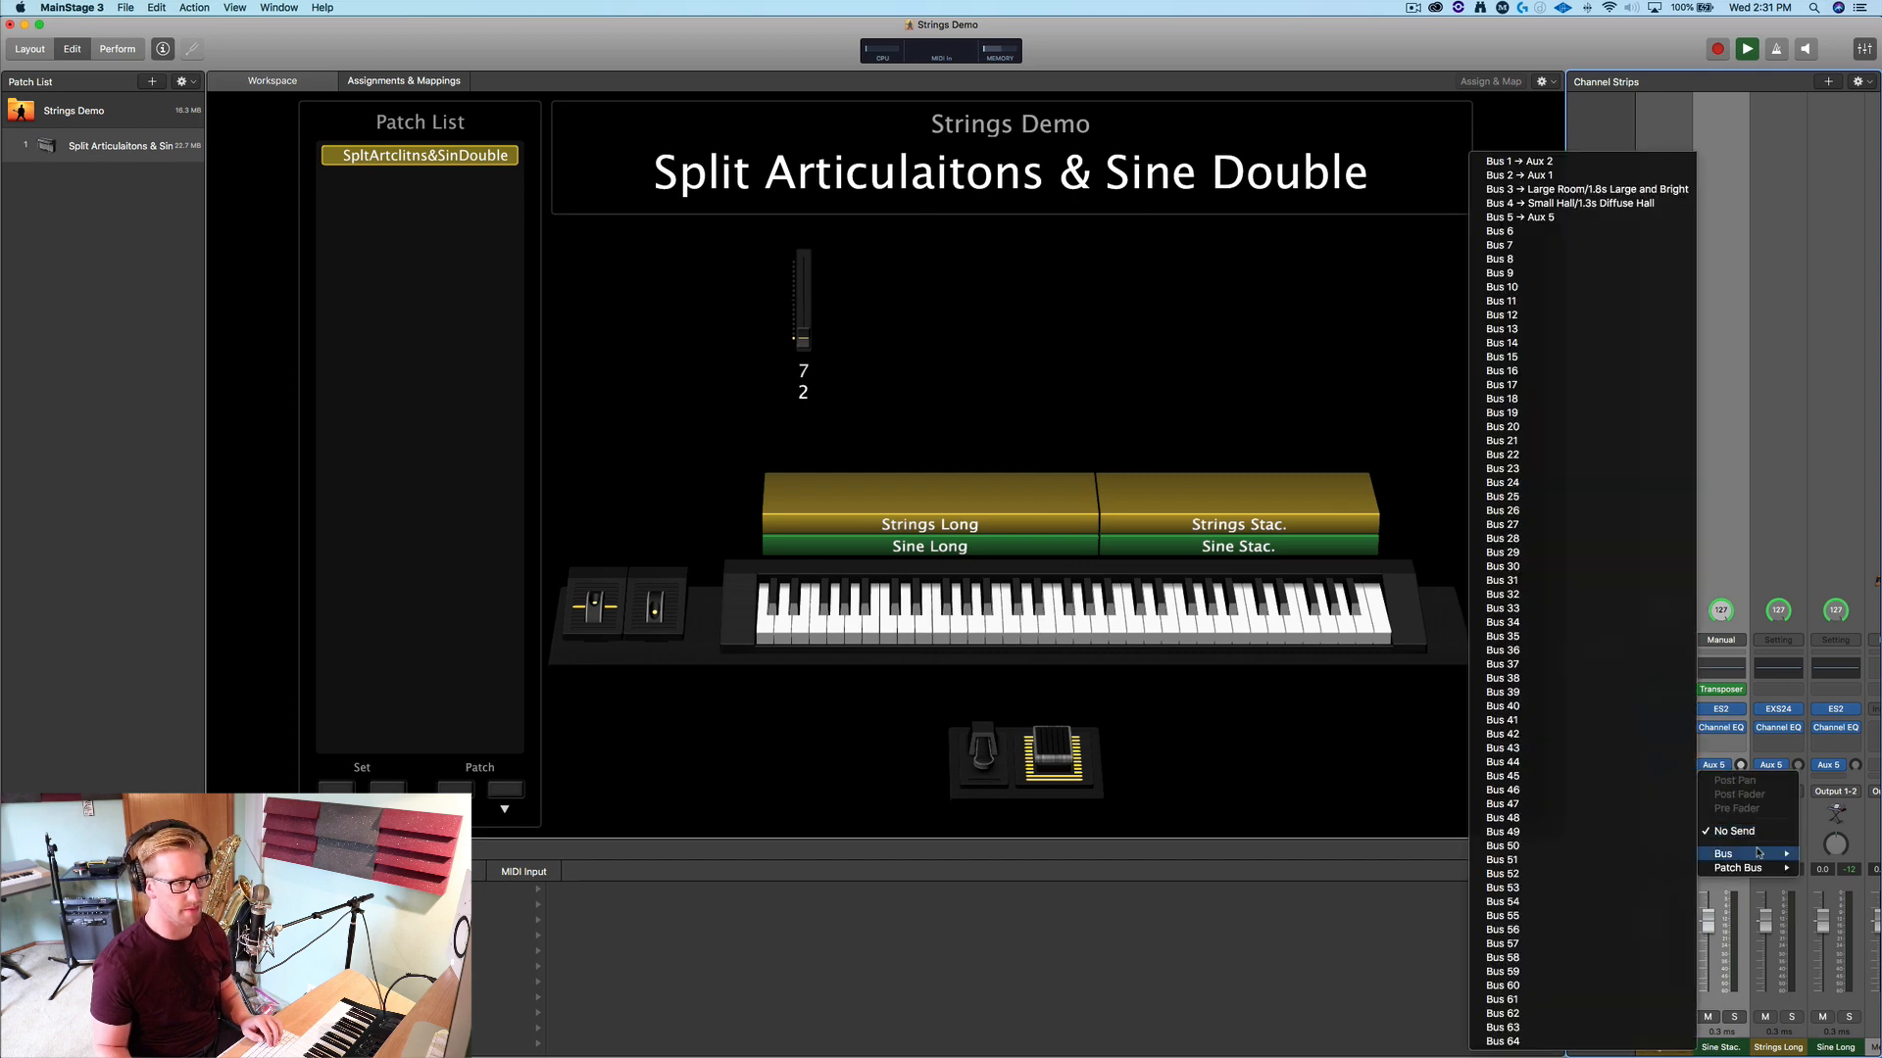
click(1630, 245)
Insert a stereo Space Designer reverb on the Aux 5 channel strip
scroll(1764, 441, right, 5)
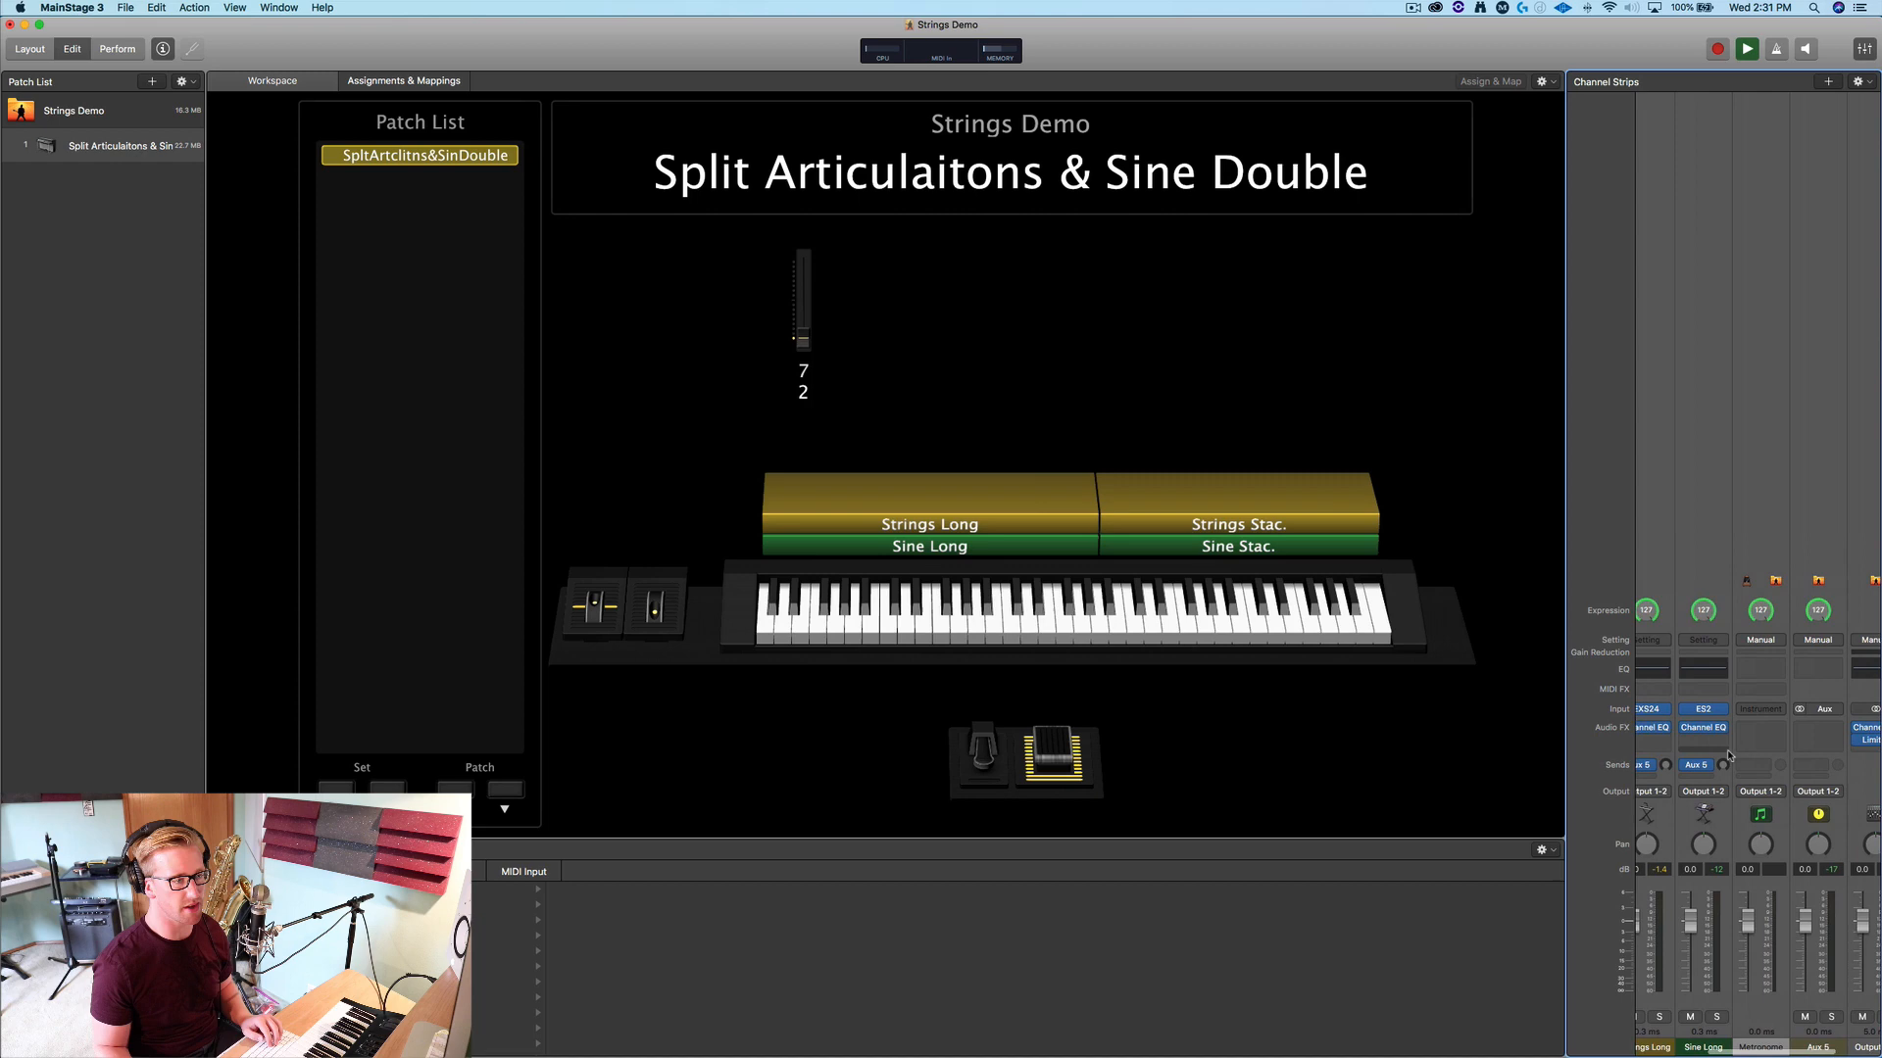
click(1780, 400)
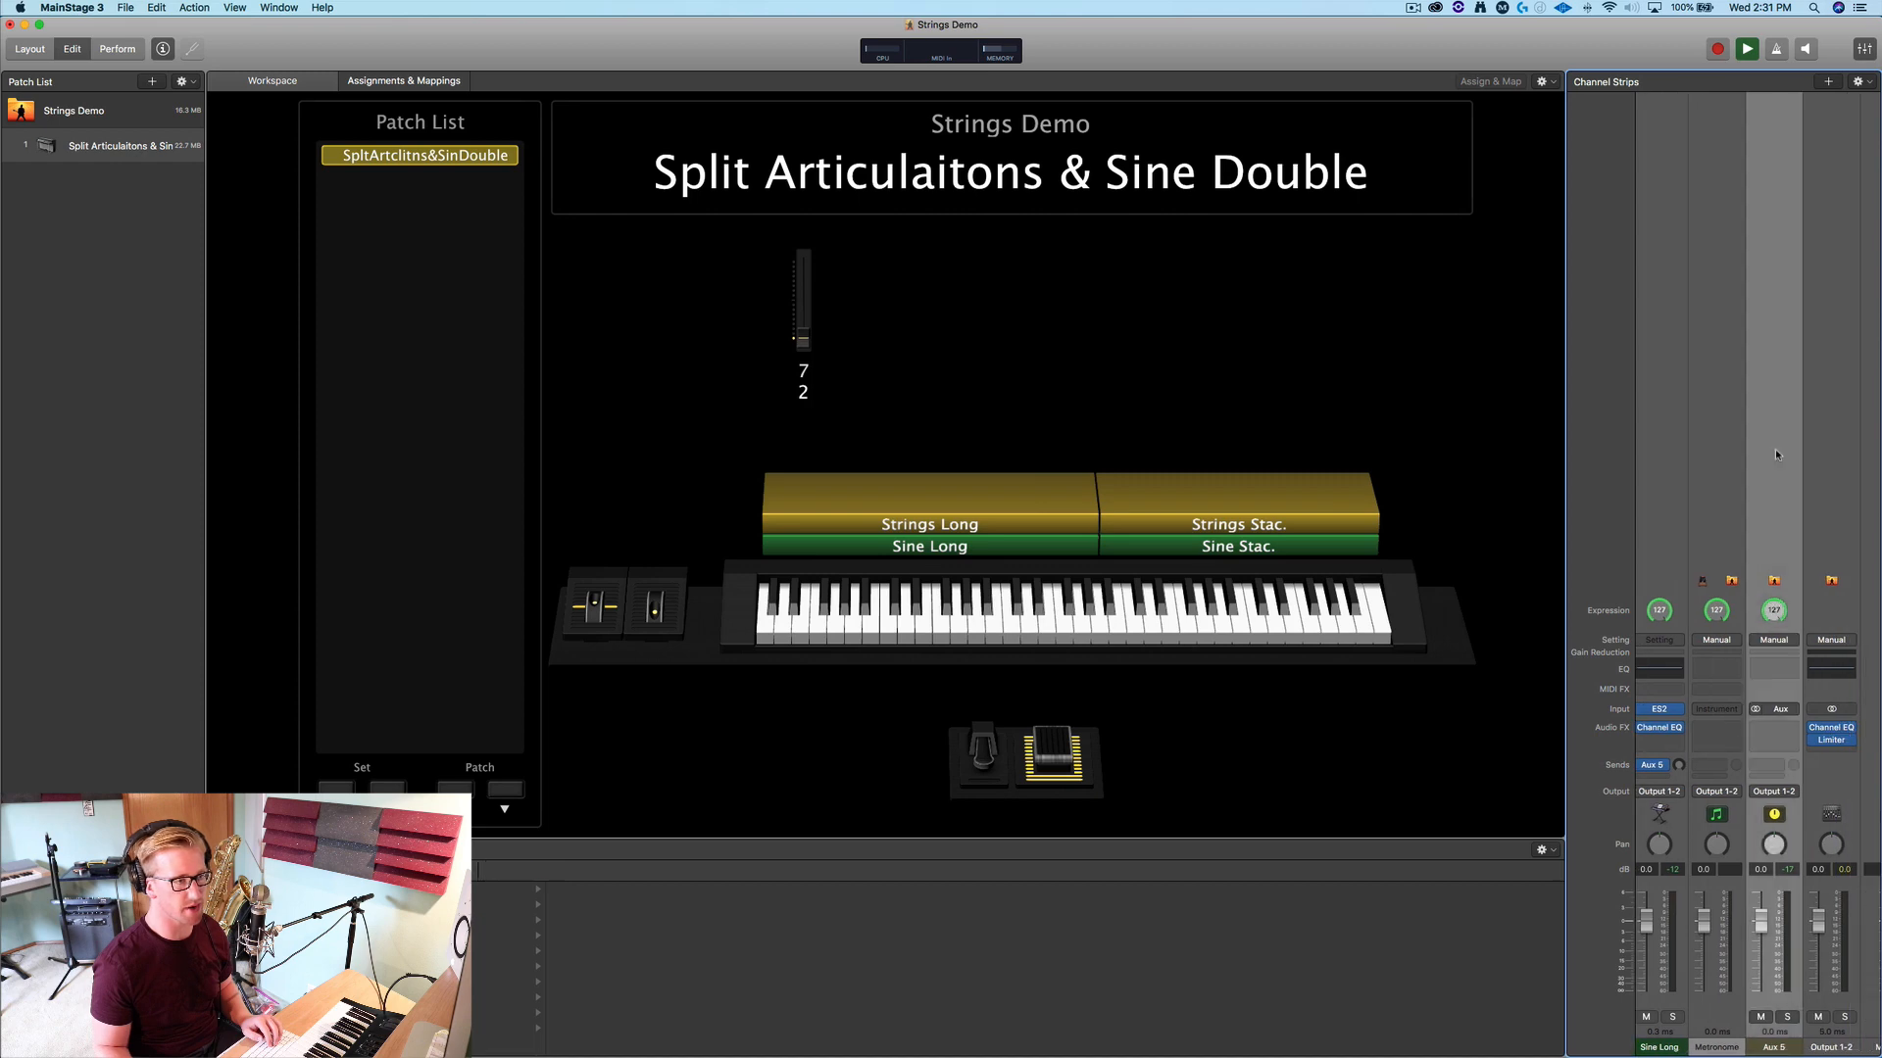
click(1764, 727)
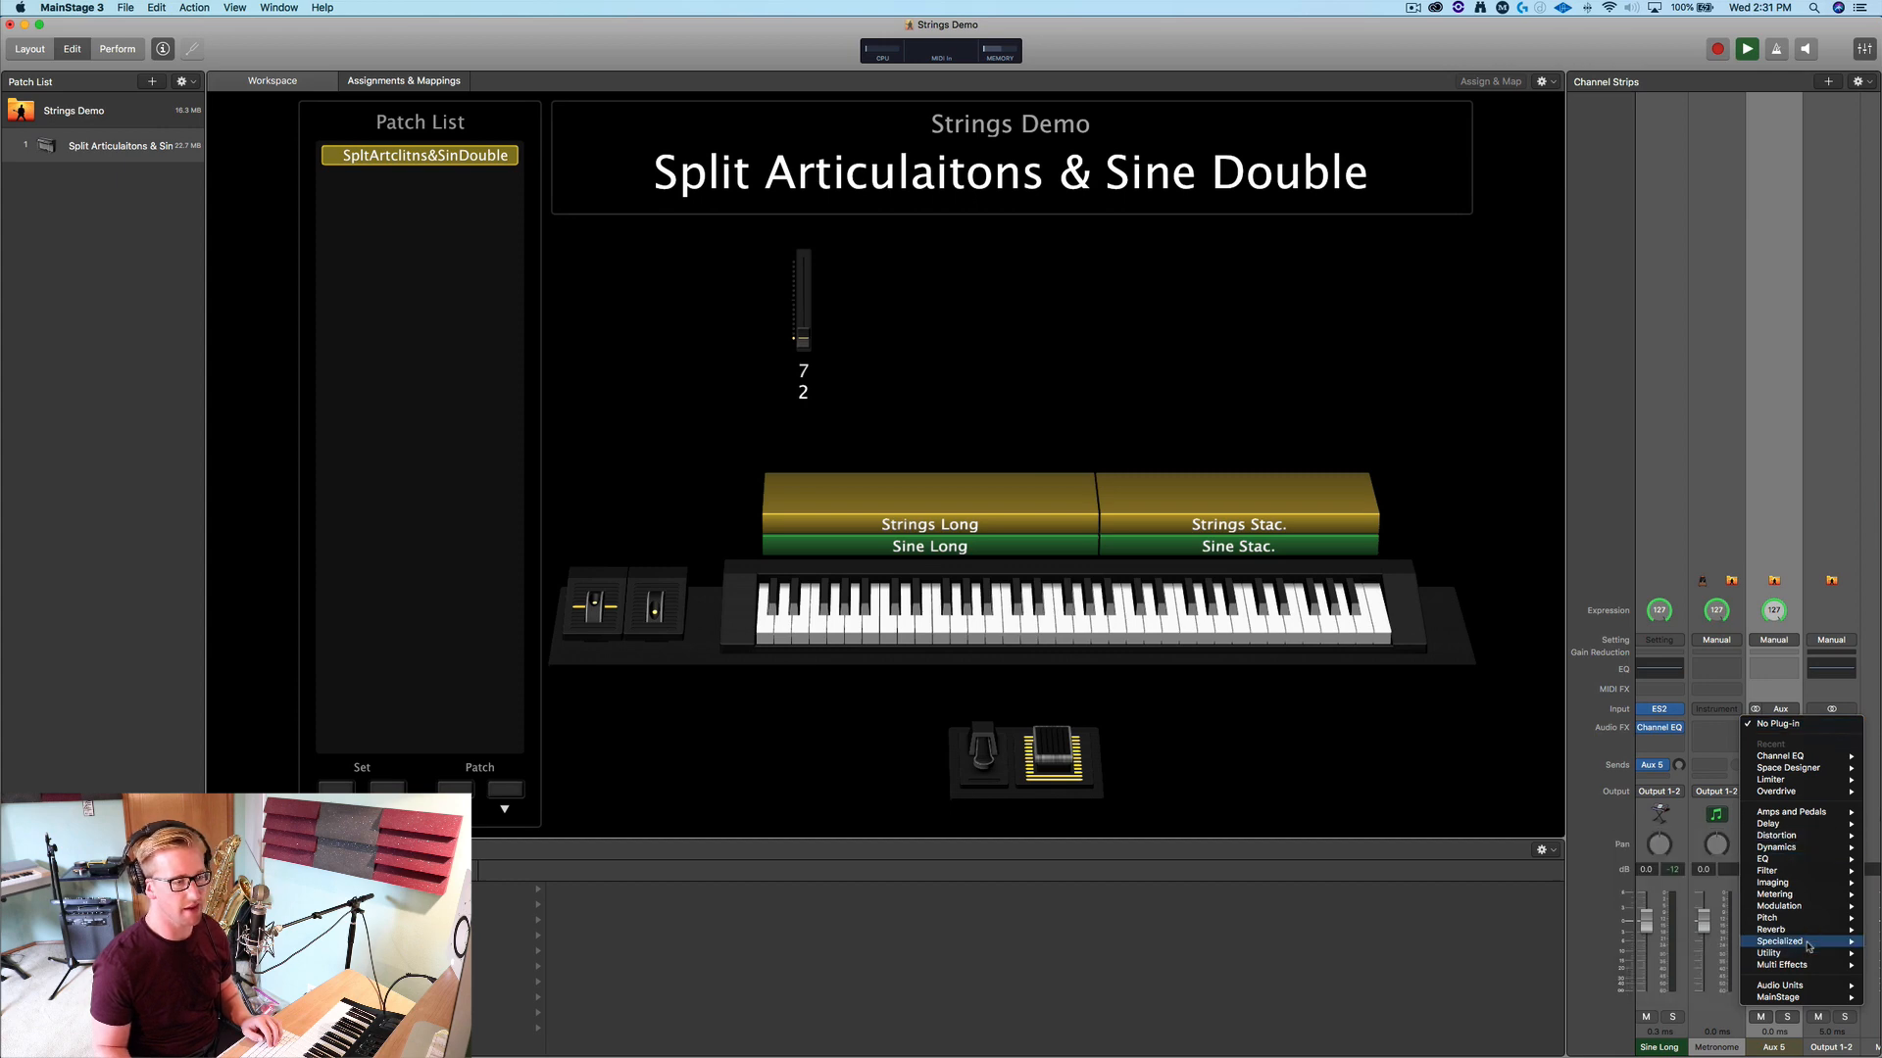
mouse_move(1793, 929)
mouse_move(1697, 969)
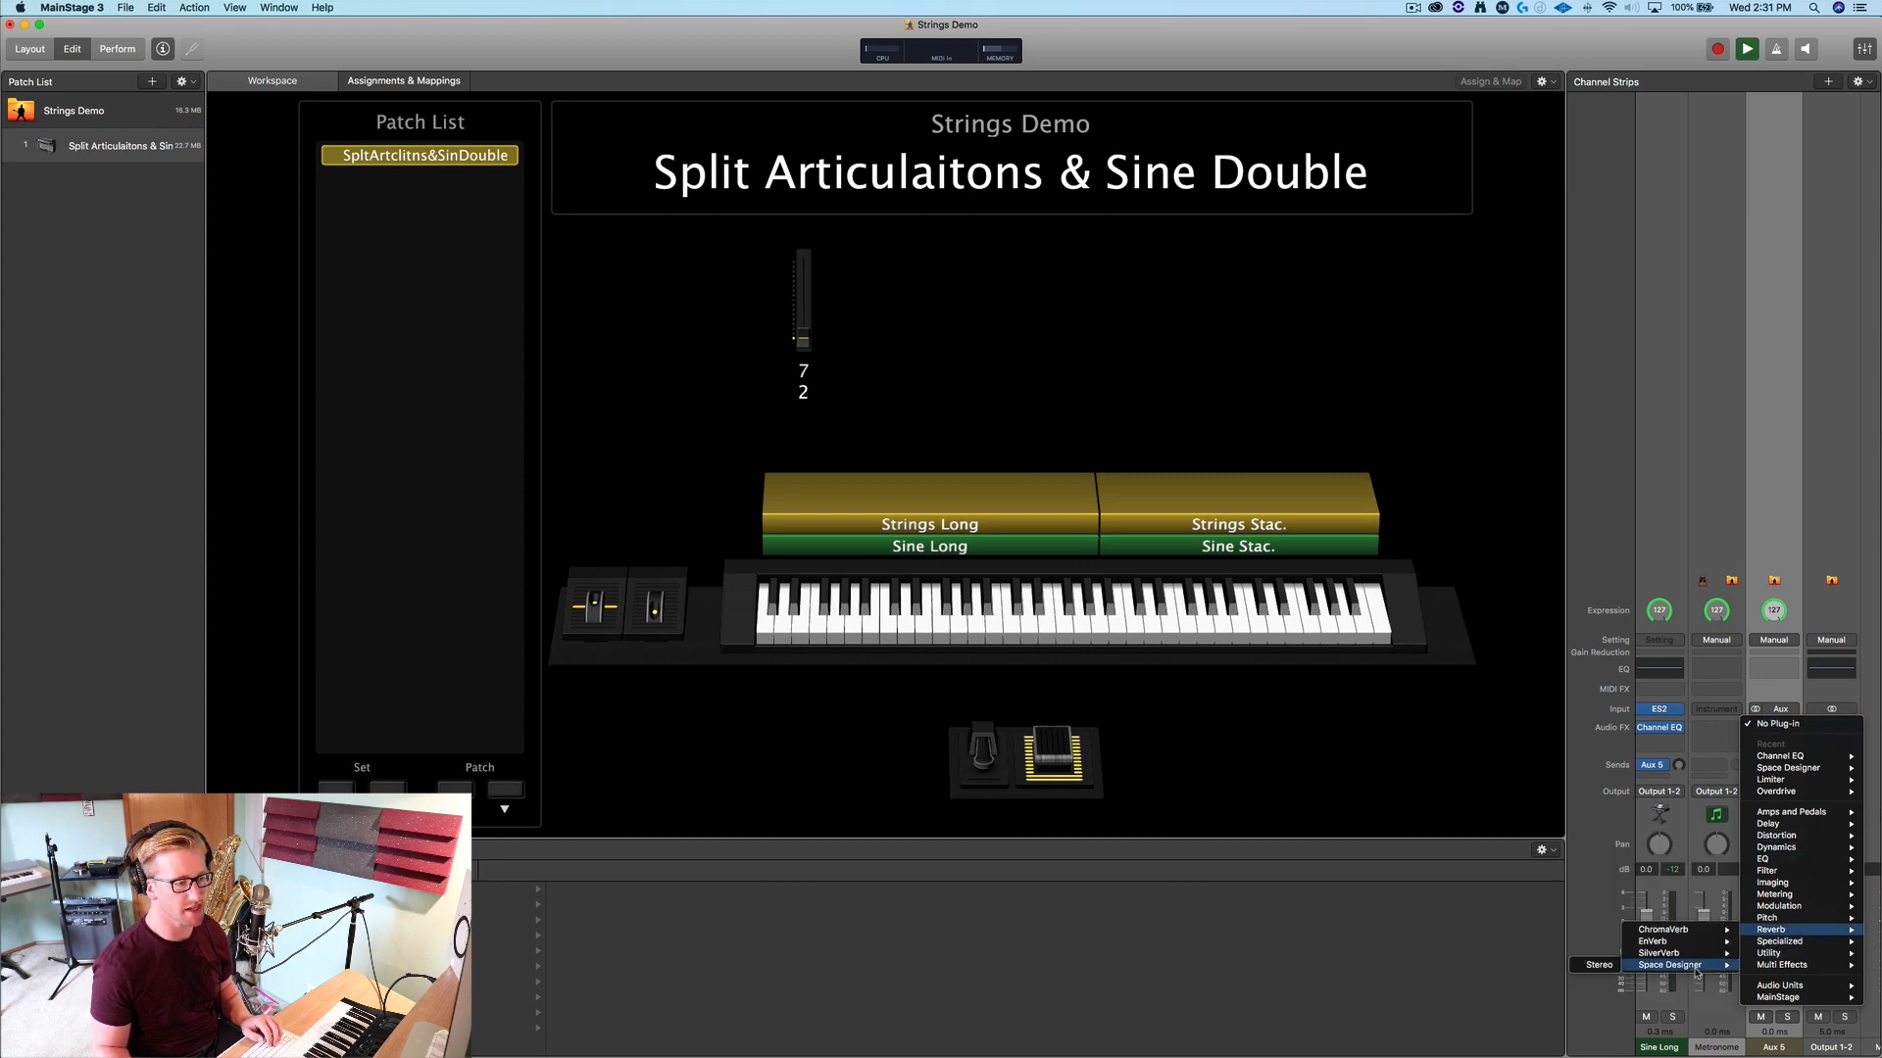
click(1597, 966)
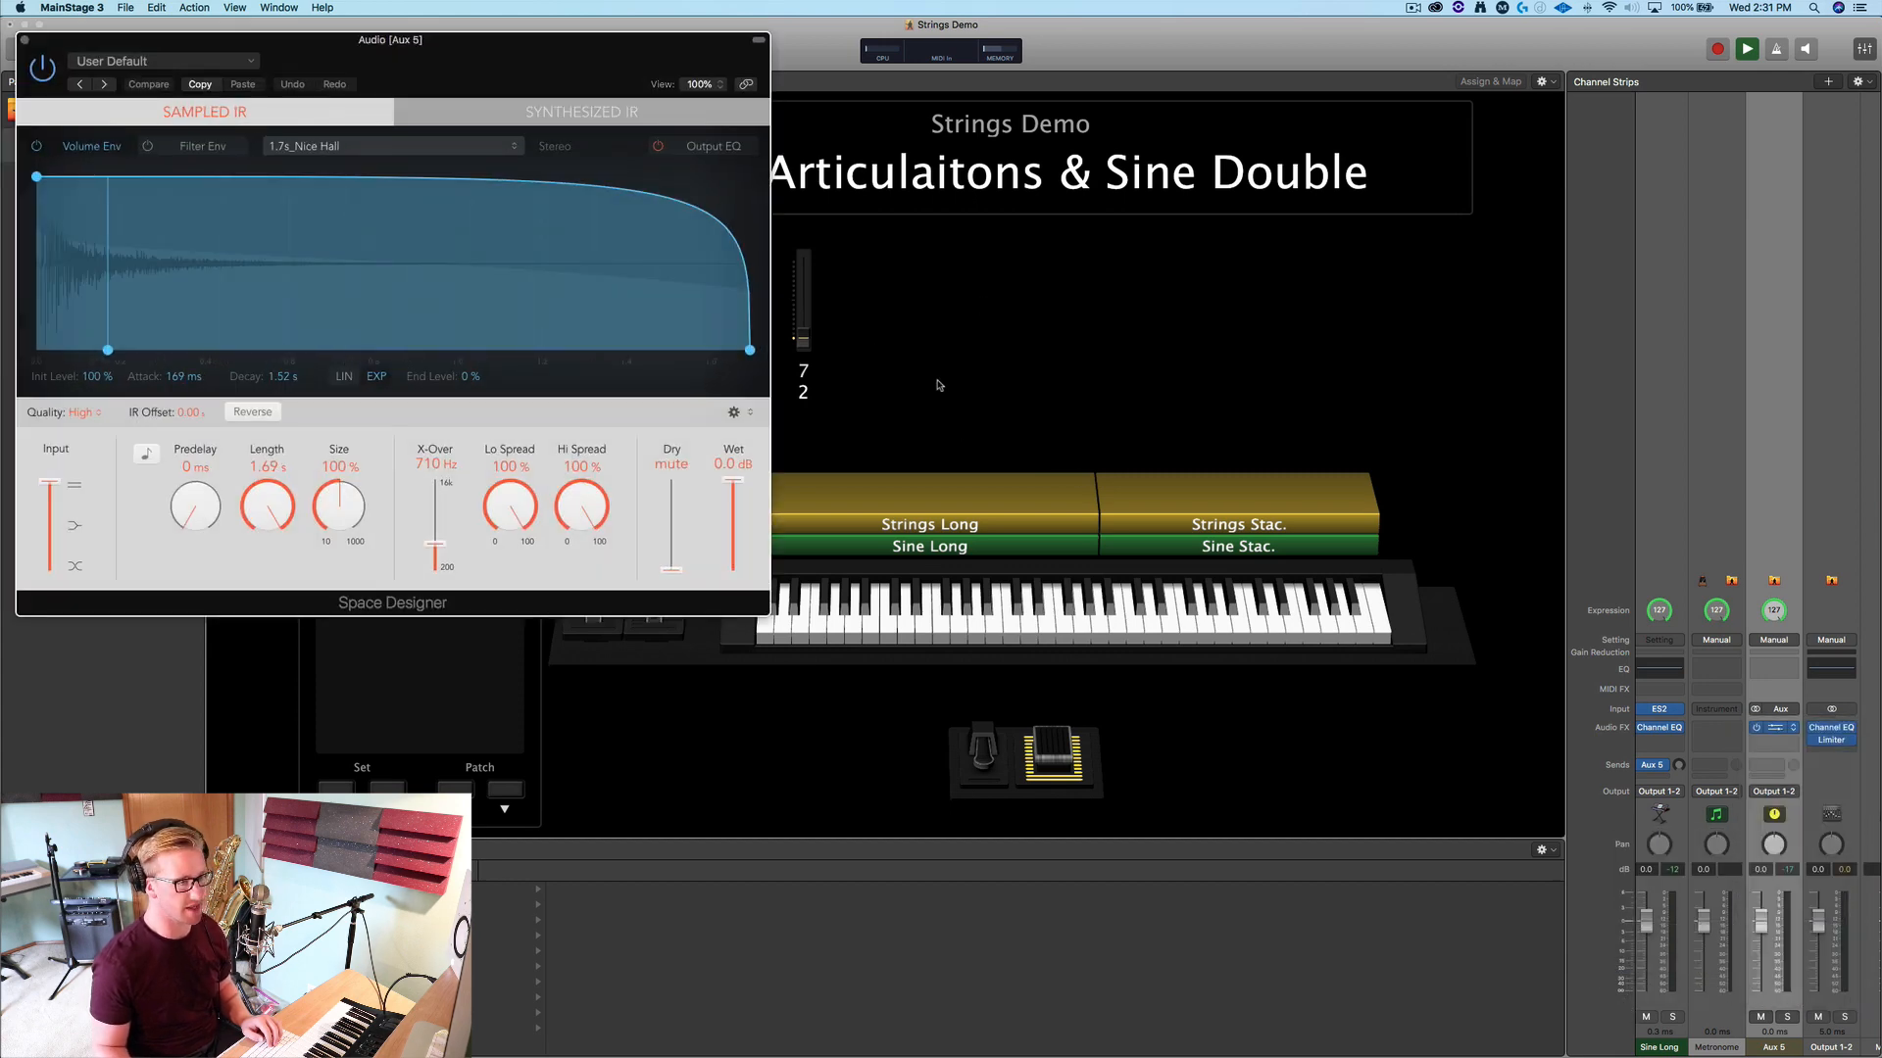
Raise the Aux 5 send level on all four string and sine channel strips together to about -33 dB
scroll(1621, 544, left, 5)
click(1780, 471)
click(1832, 470)
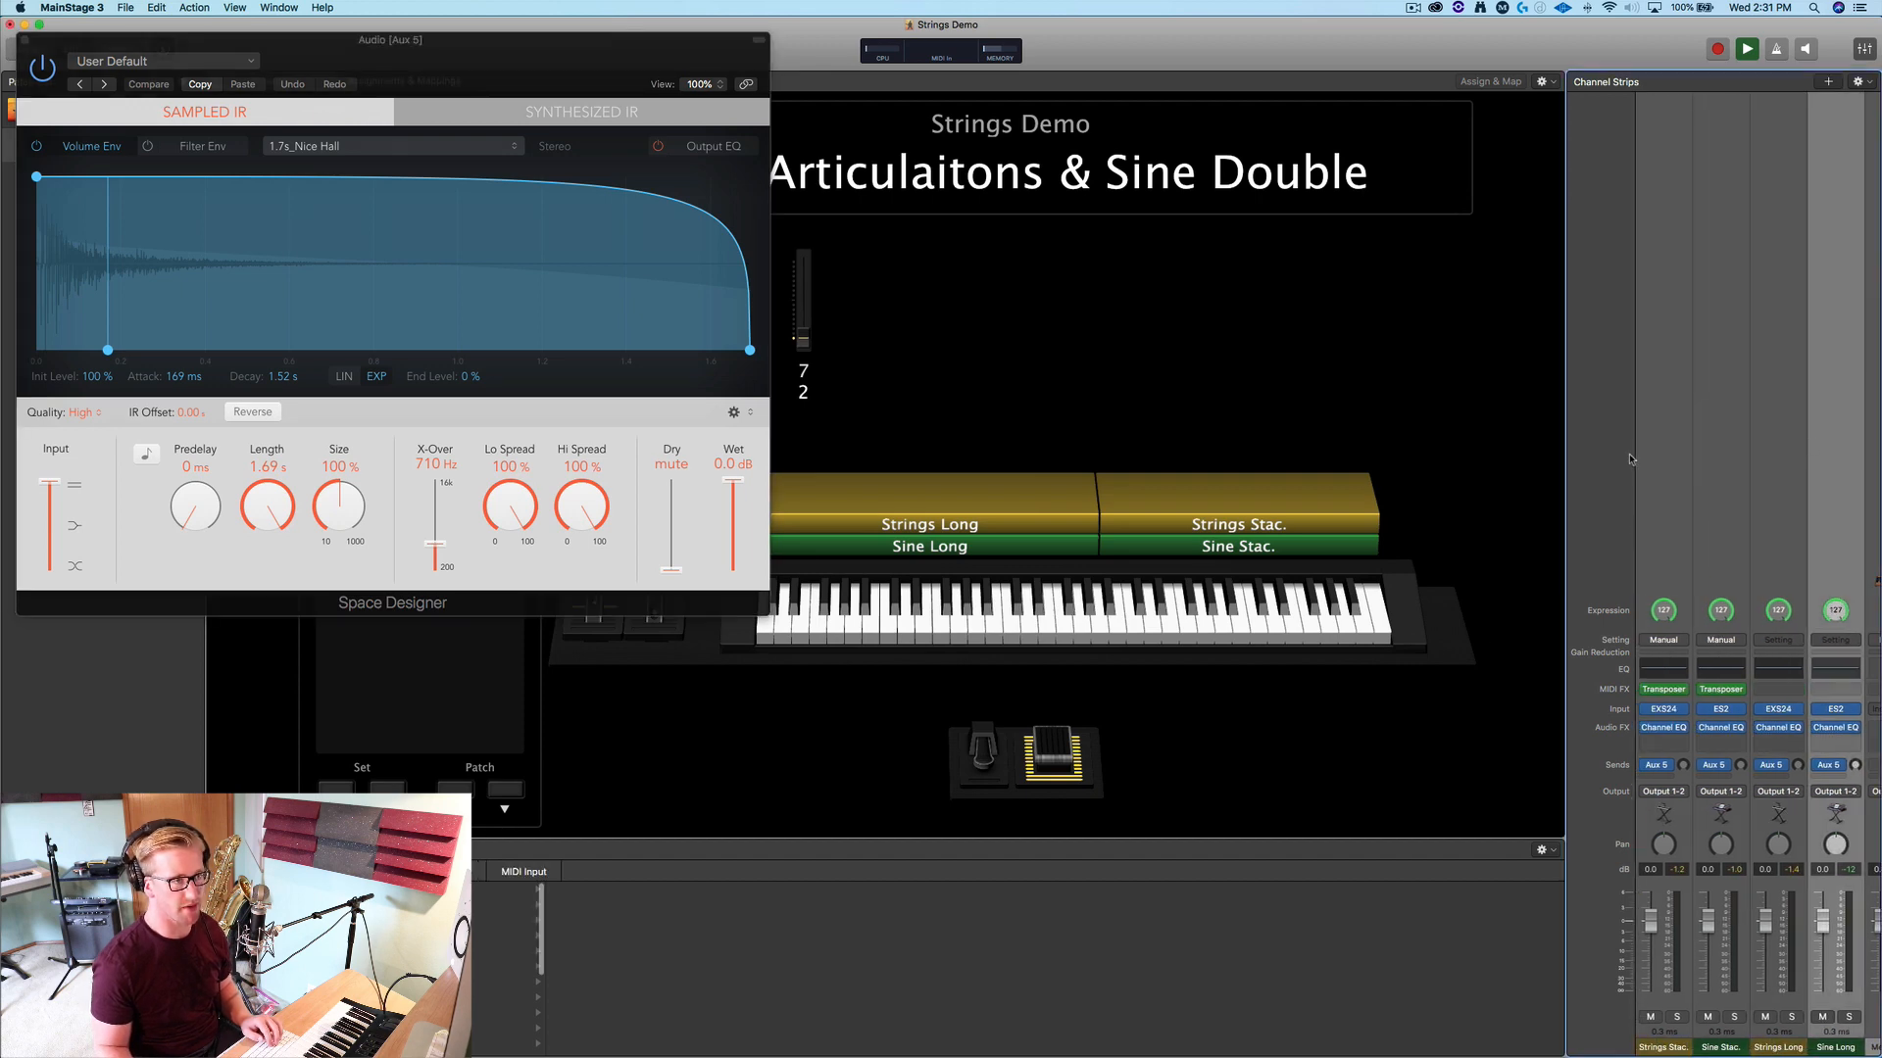
shift+click(1661, 480)
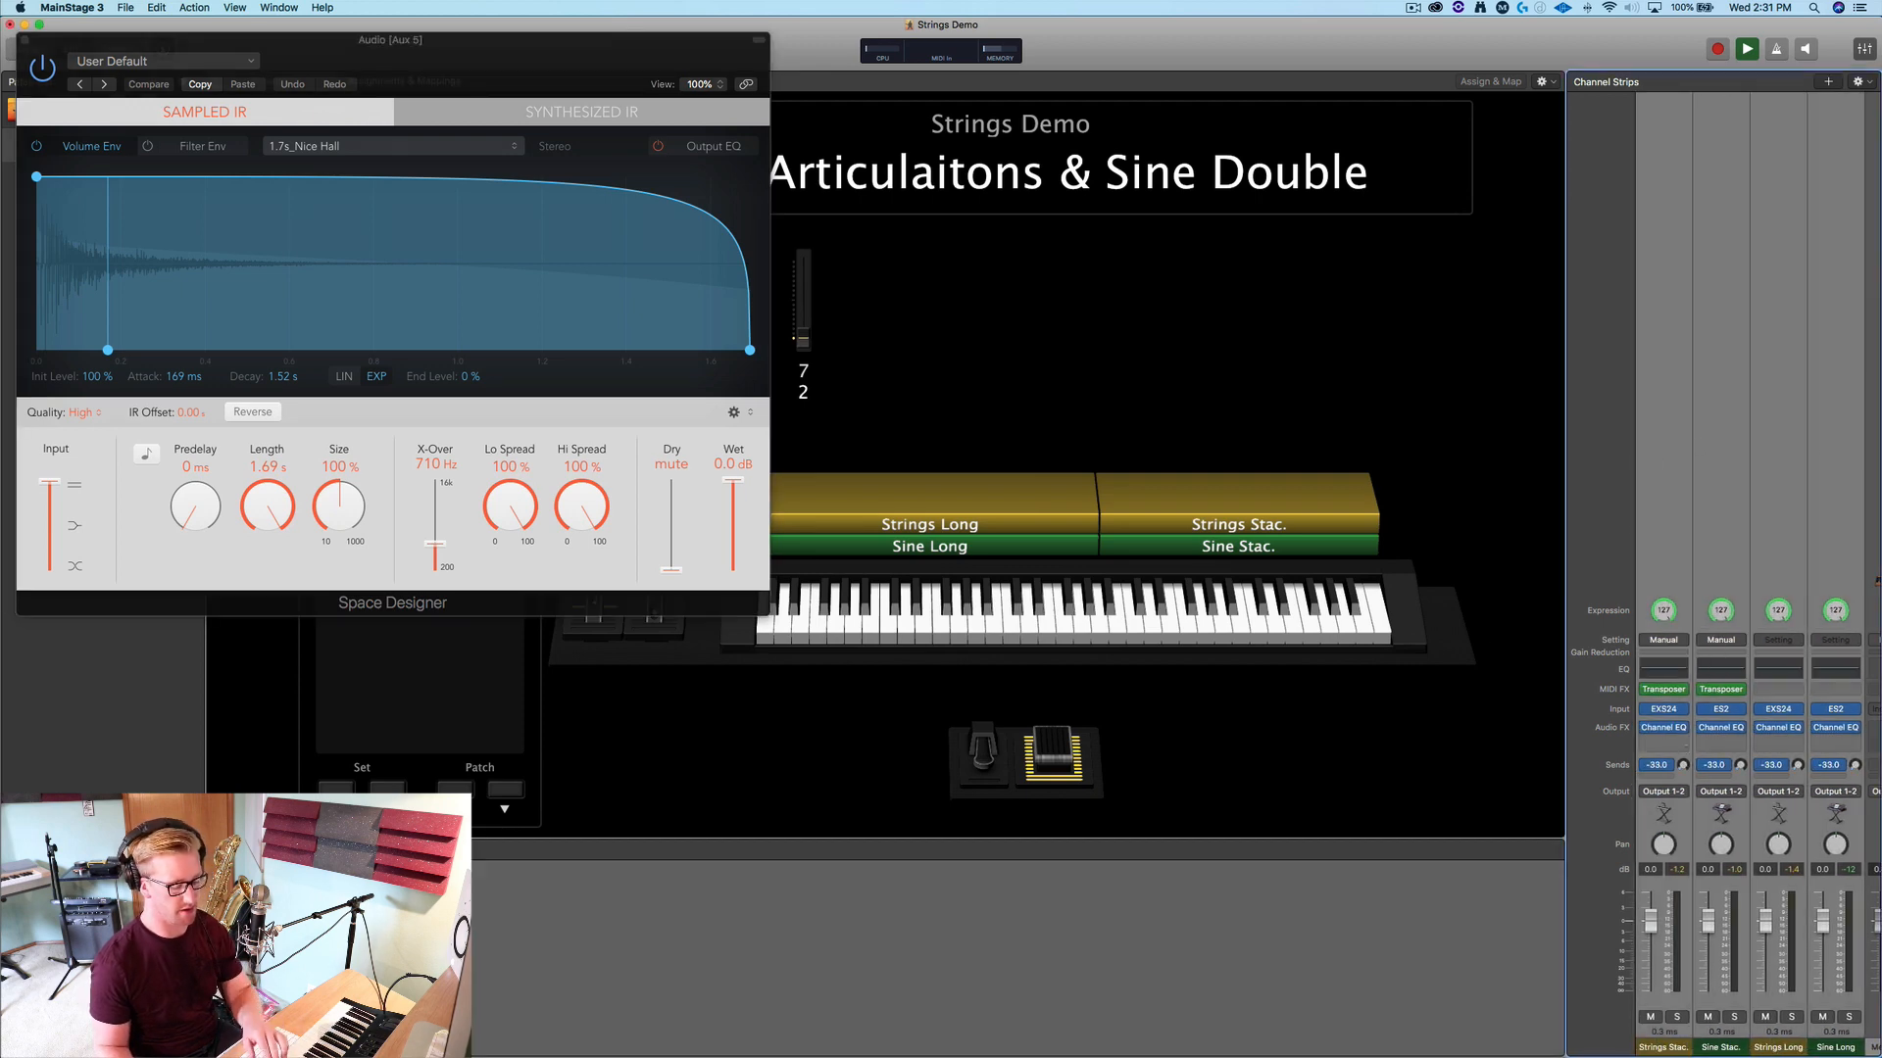
mouse_move(1685, 747)
mouse_down()
mouse_move(1684, 710)
mouse_move(1686, 742)
mouse_up()
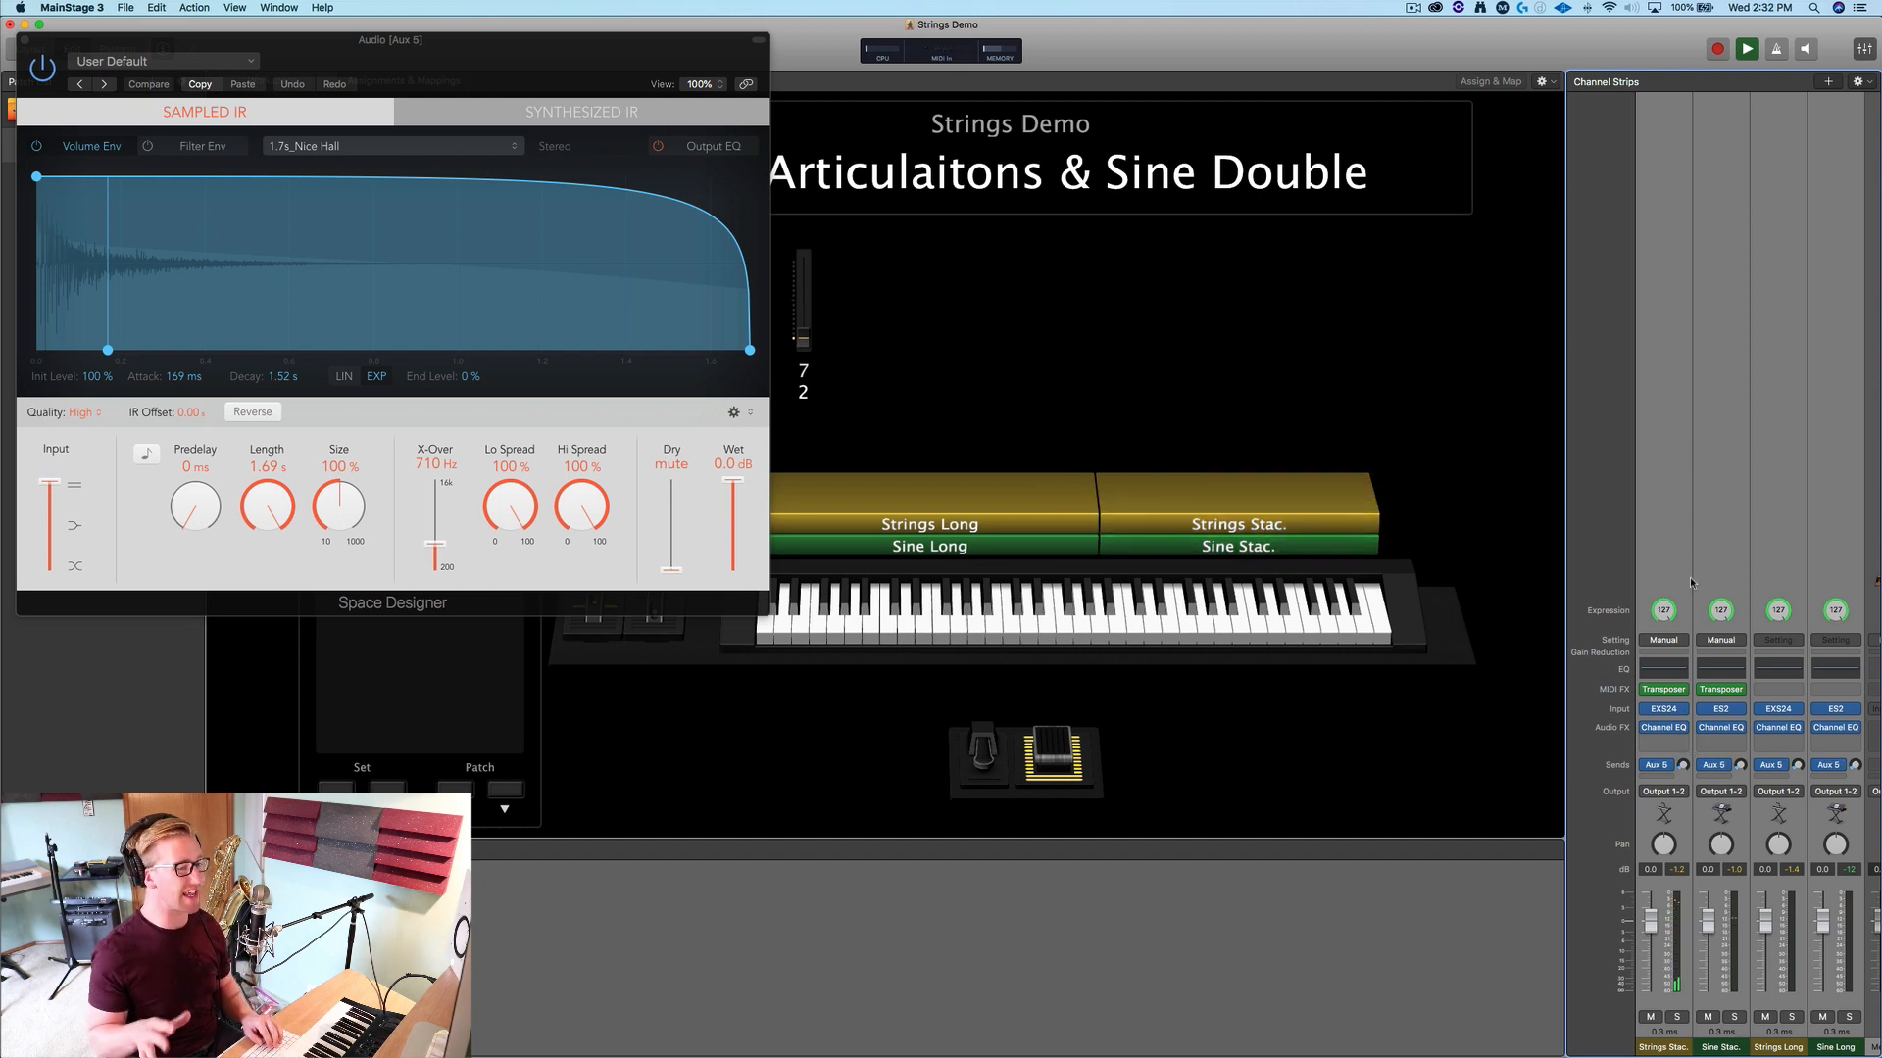